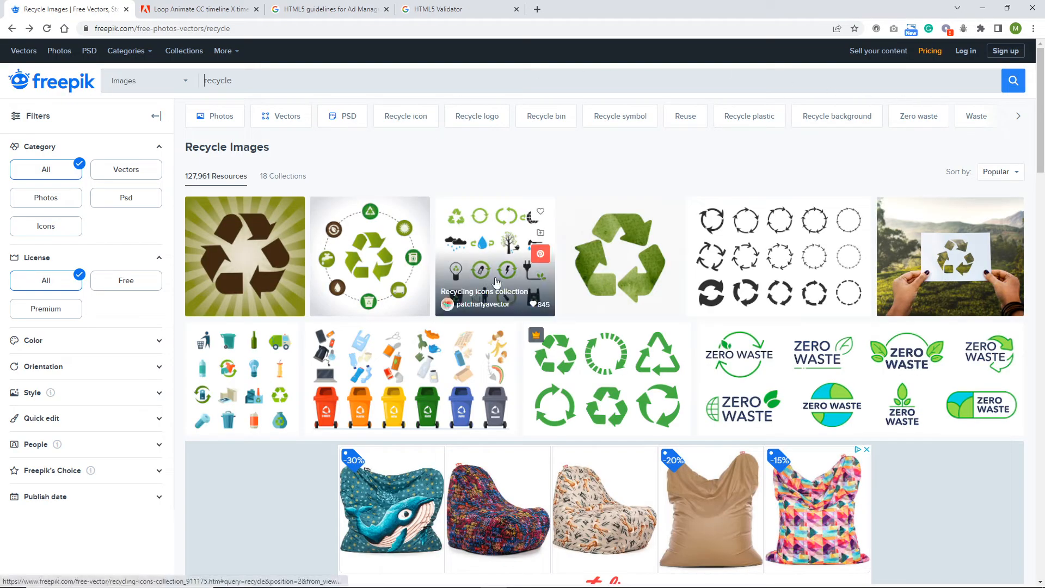
click(486, 272)
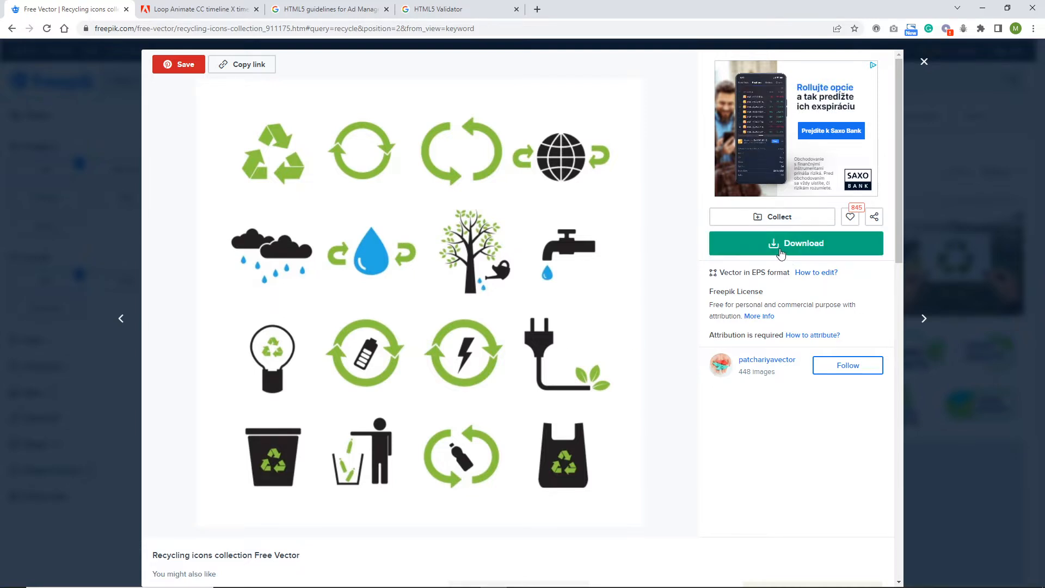
click(783, 252)
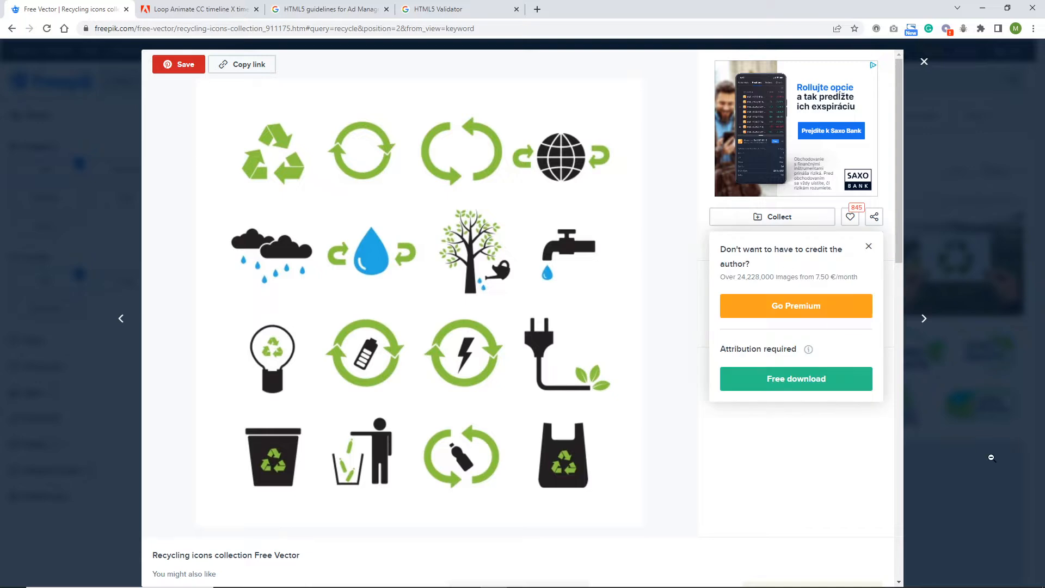
click(774, 384)
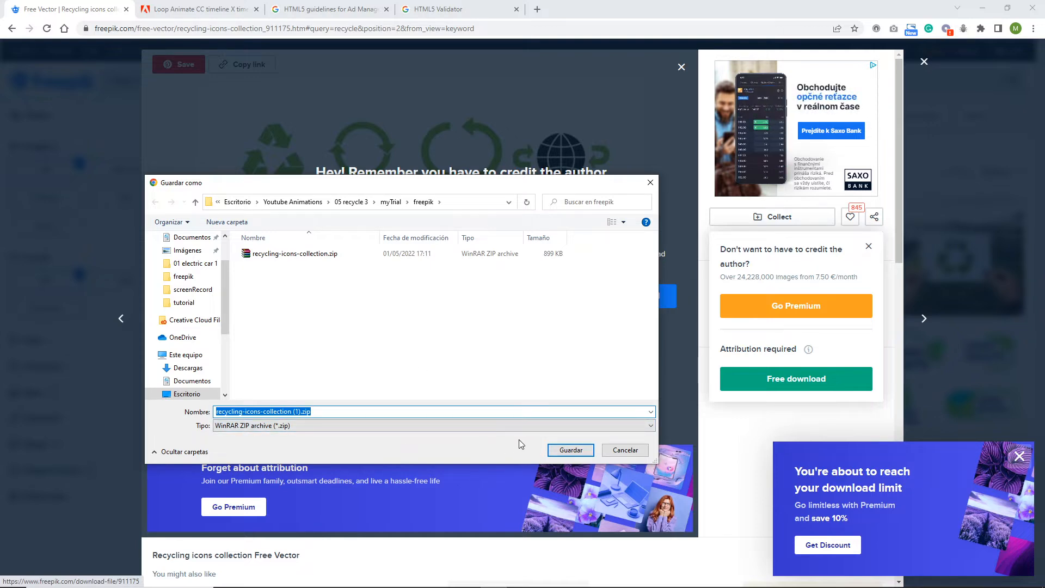
click(622, 451)
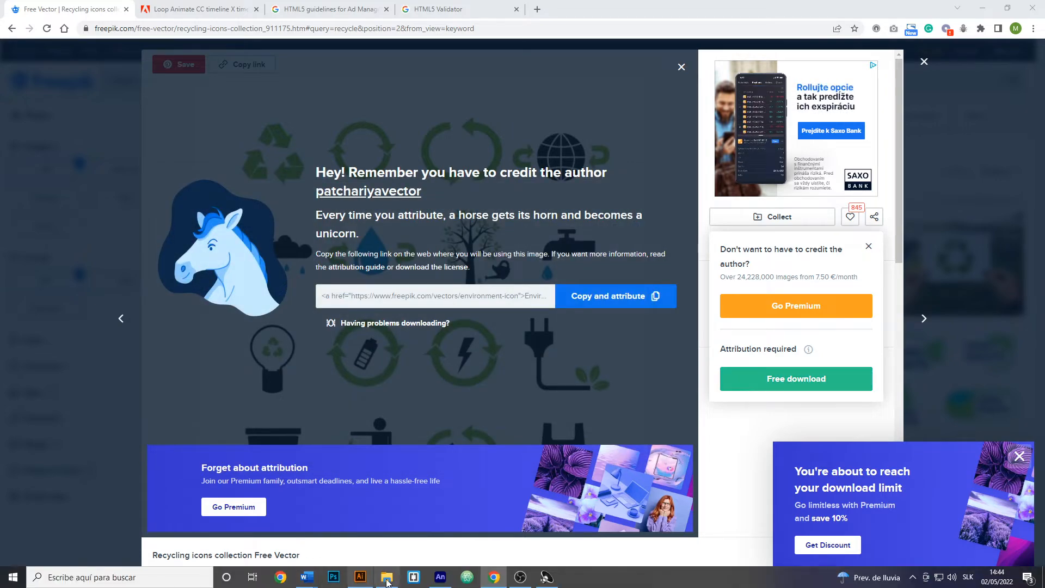
Step: Switch to File Explorer, extract recycling-icons-collection.zip in the freepik folder and open OBOOQB1.eps in Illustrator
click(387, 577)
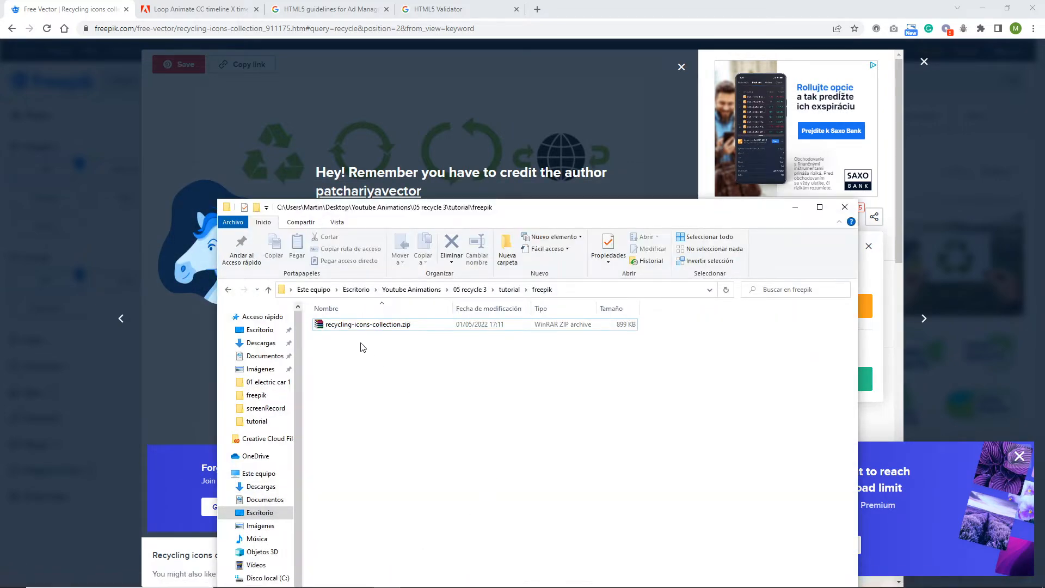
right_click(336, 326)
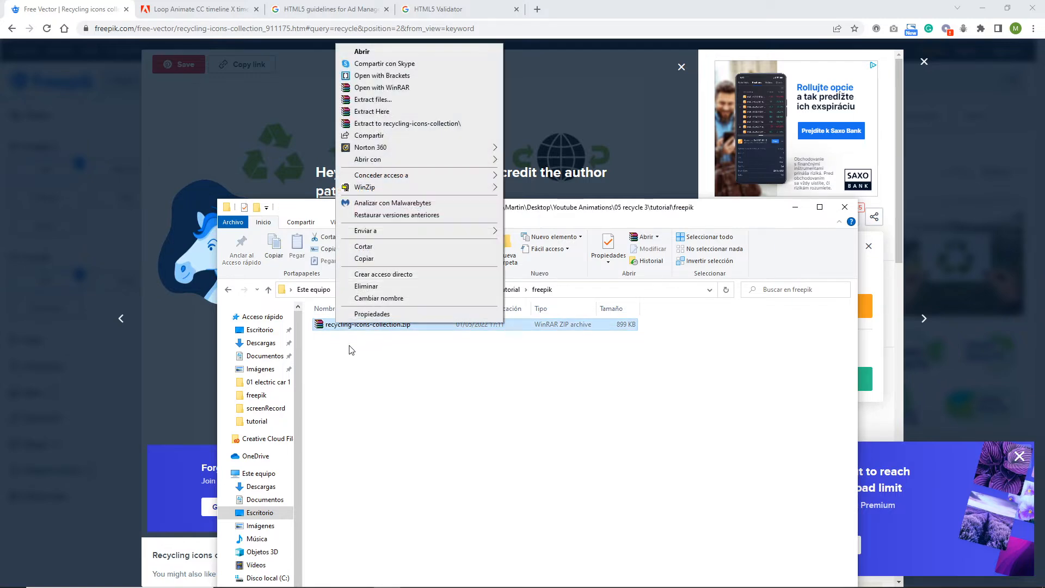
click(379, 112)
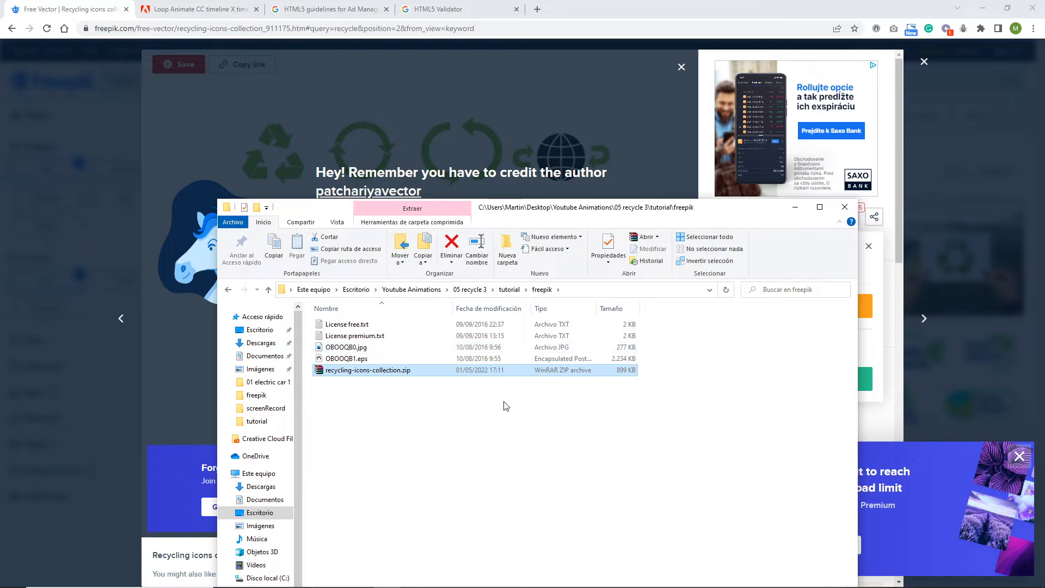
click(469, 436)
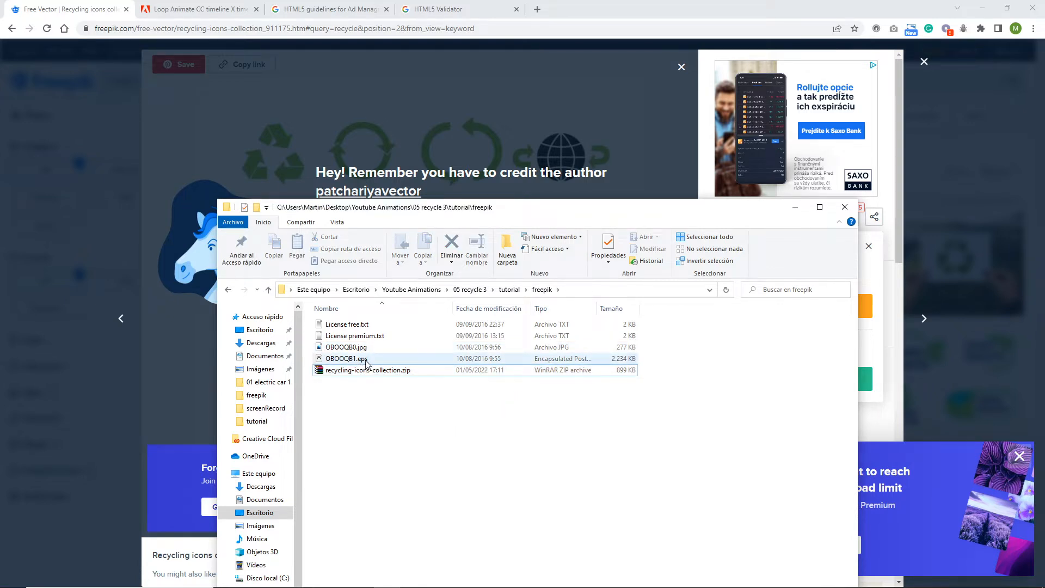
double_click(343, 365)
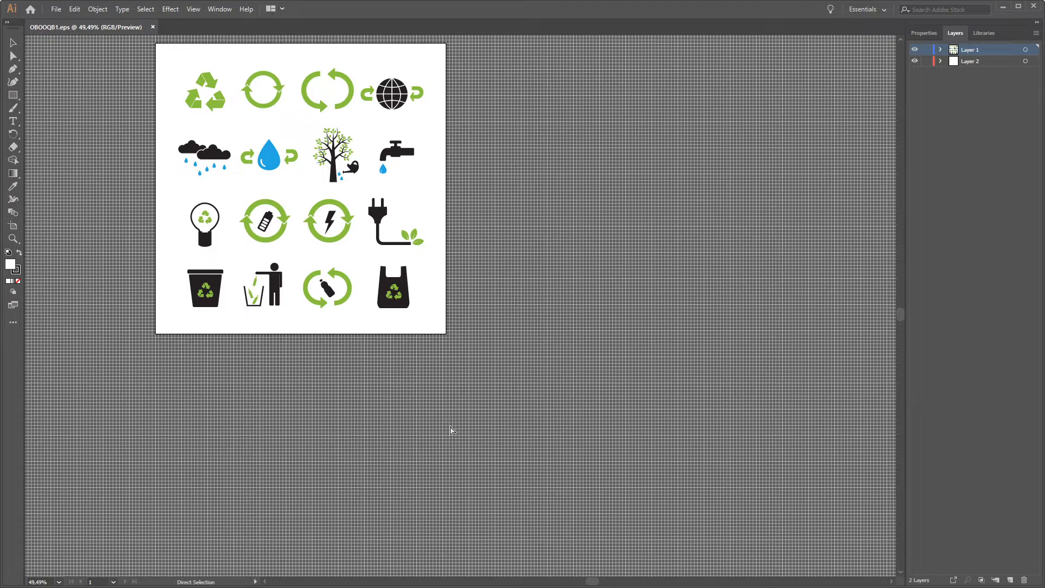
Step: Create a new 600 x 500 px document and return to the OBOOQB1.eps artwork
key(ctrl+n)
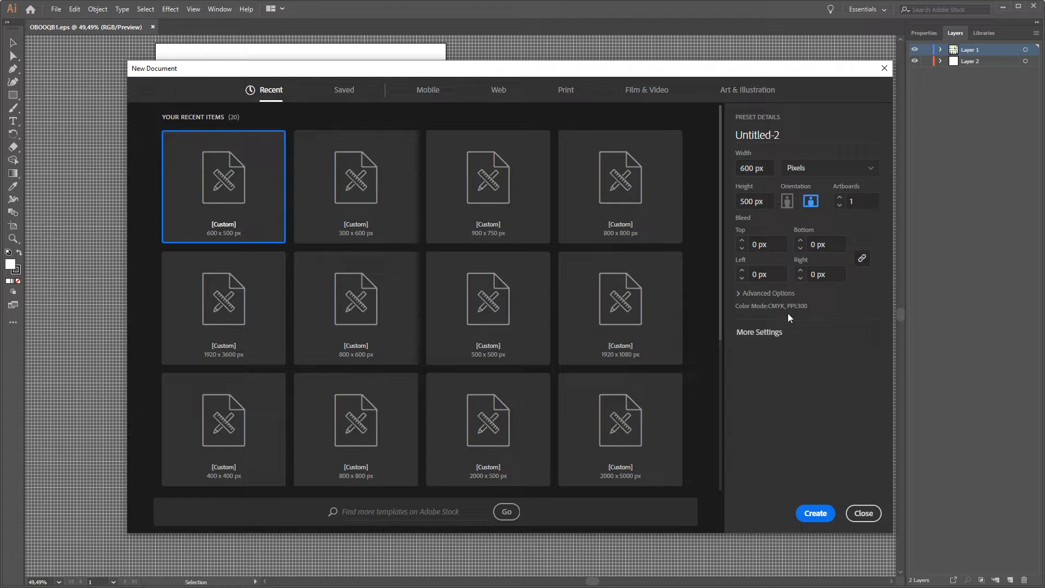
click(816, 515)
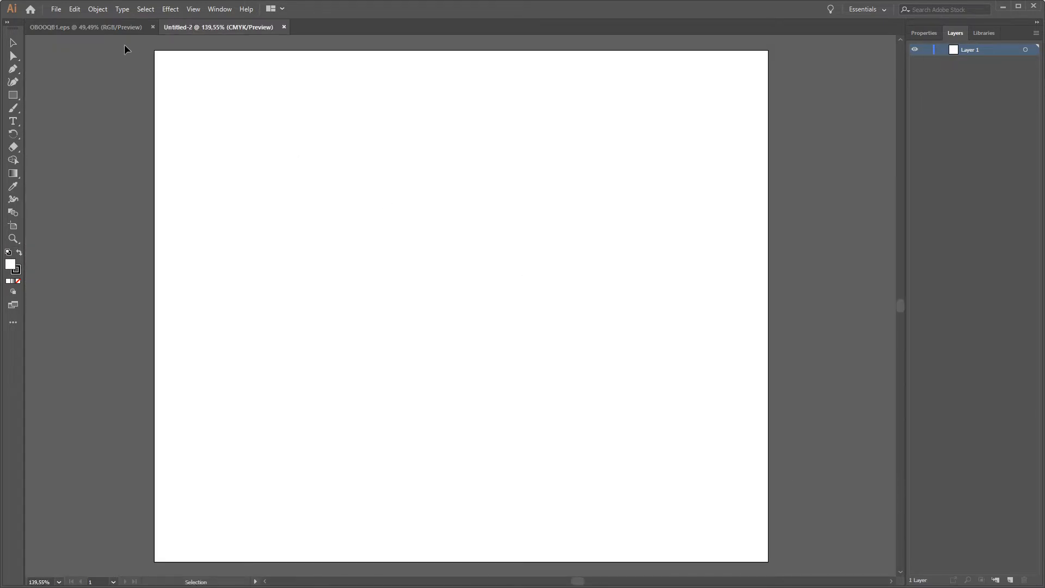
click(123, 28)
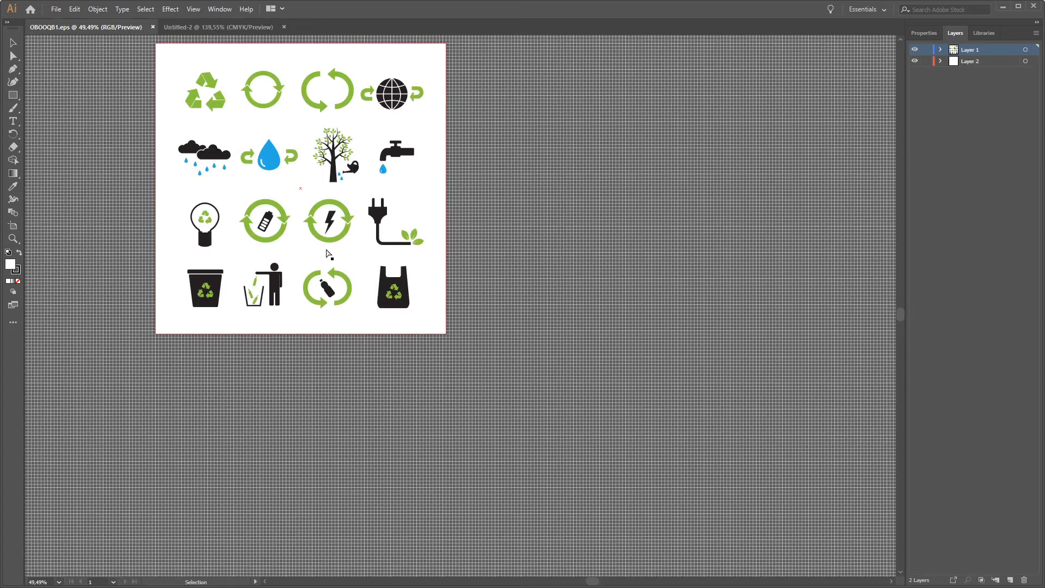
Step: Copy the black bottle and the lightning, battery, water drop and globe icons with their green arrows into the new document
scroll(329, 254, left, 1)
scroll(327, 245, up, 4)
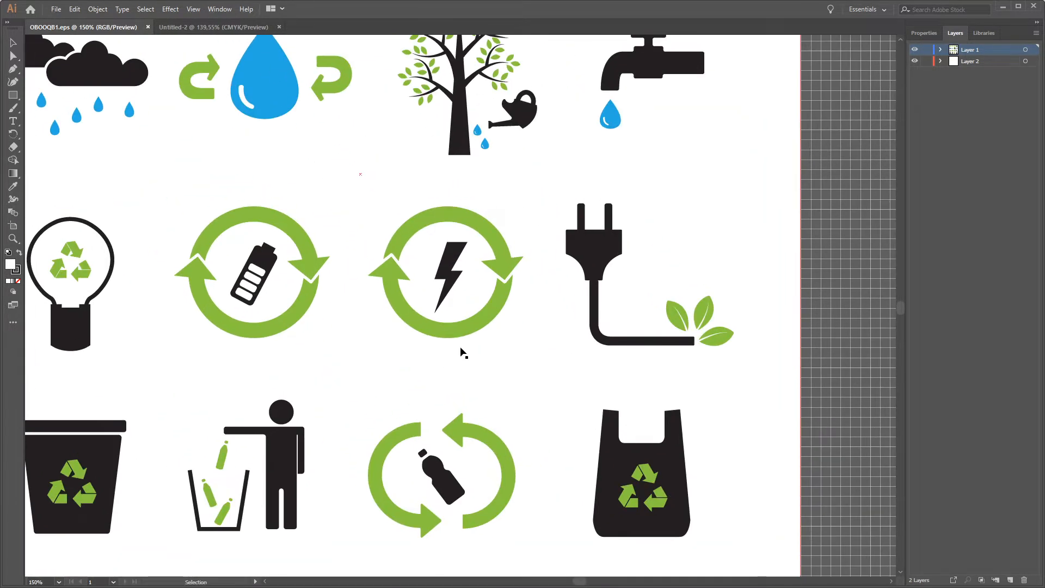
click(450, 494)
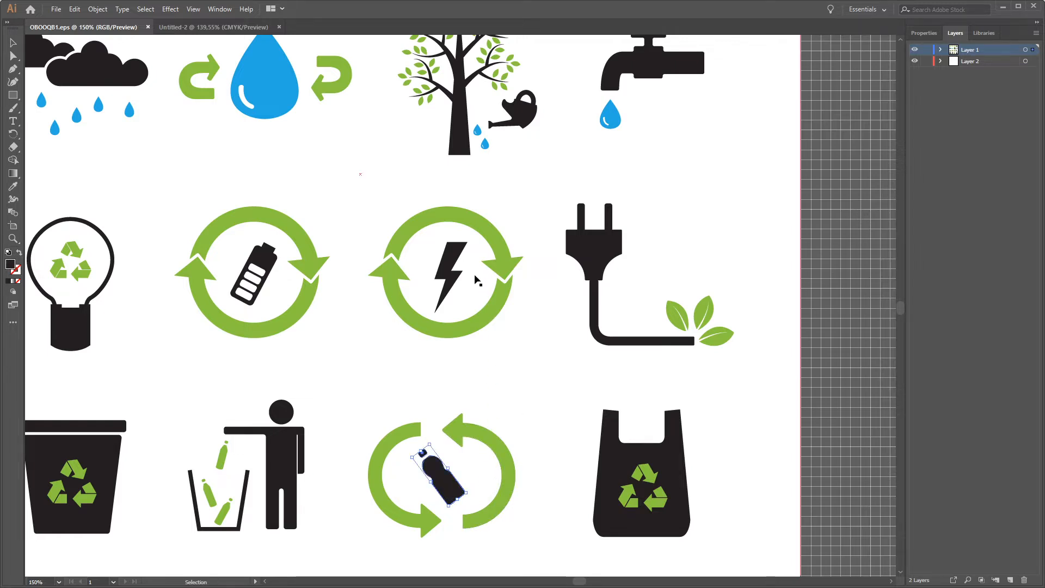
shift+click(452, 263)
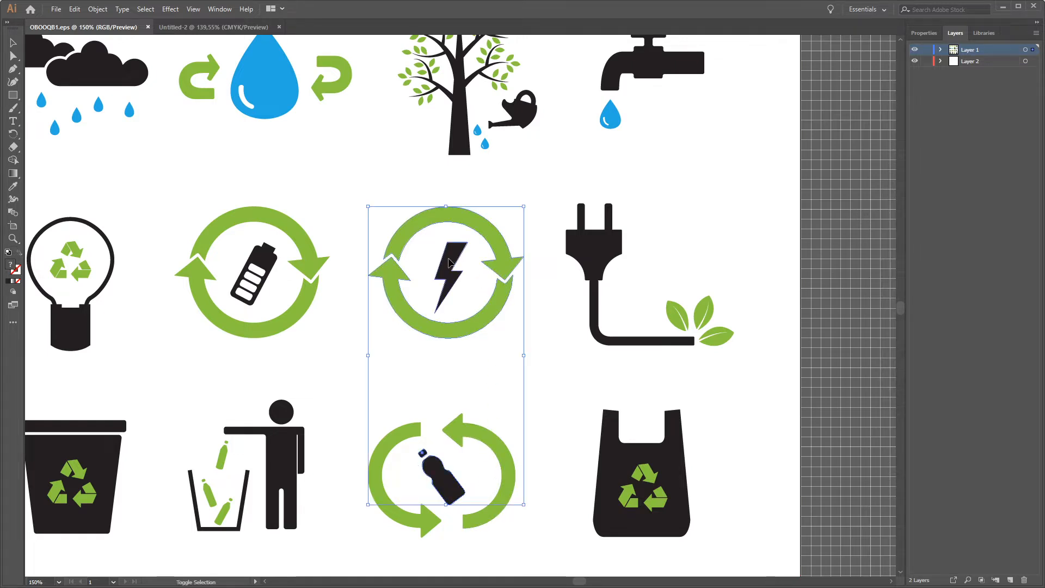
shift+click(268, 263)
shift+click(331, 76)
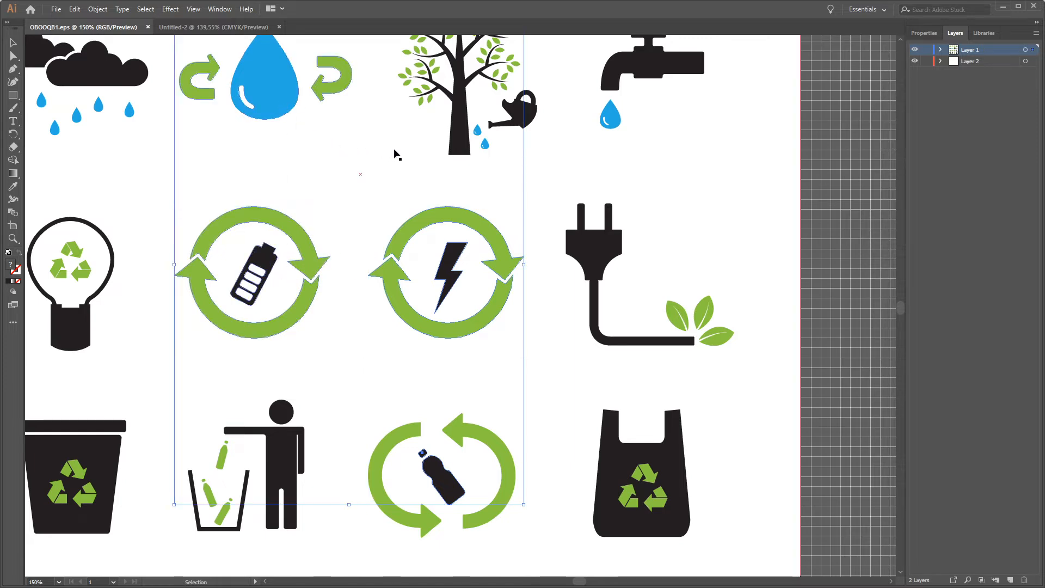
scroll(406, 146, up, 5)
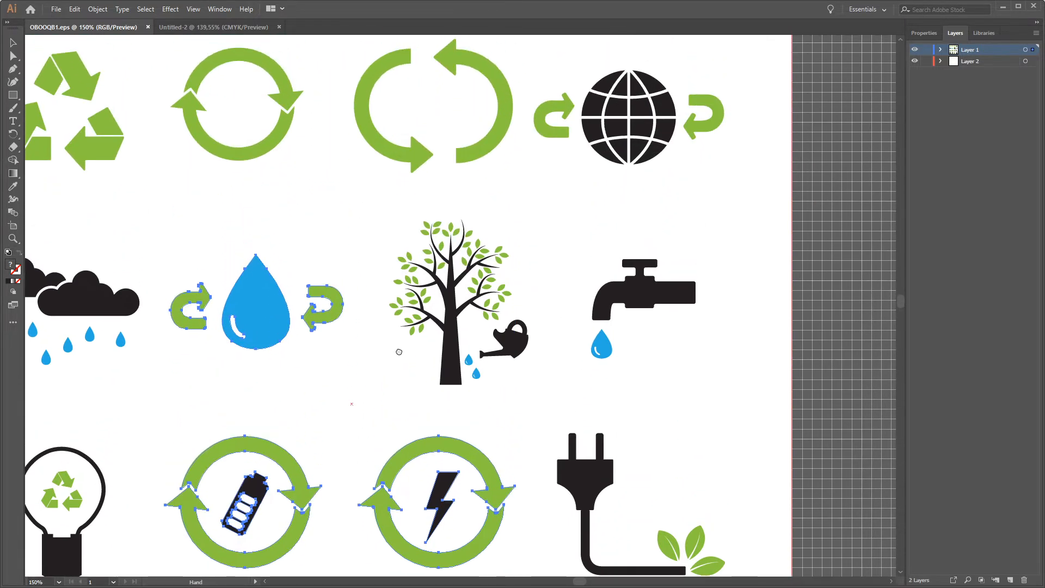
shift+click(621, 129)
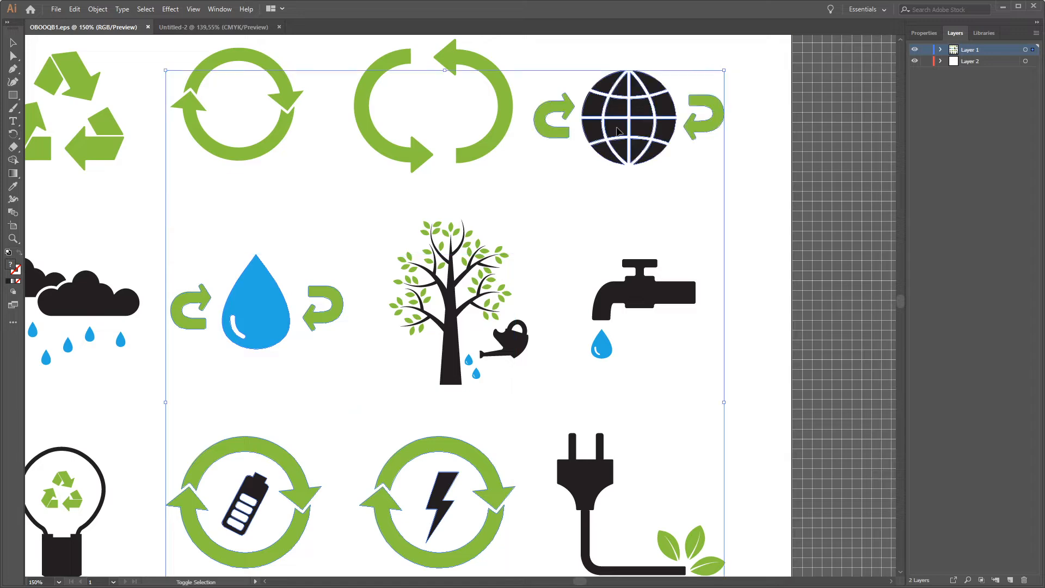
drag(613, 127, 645, 123)
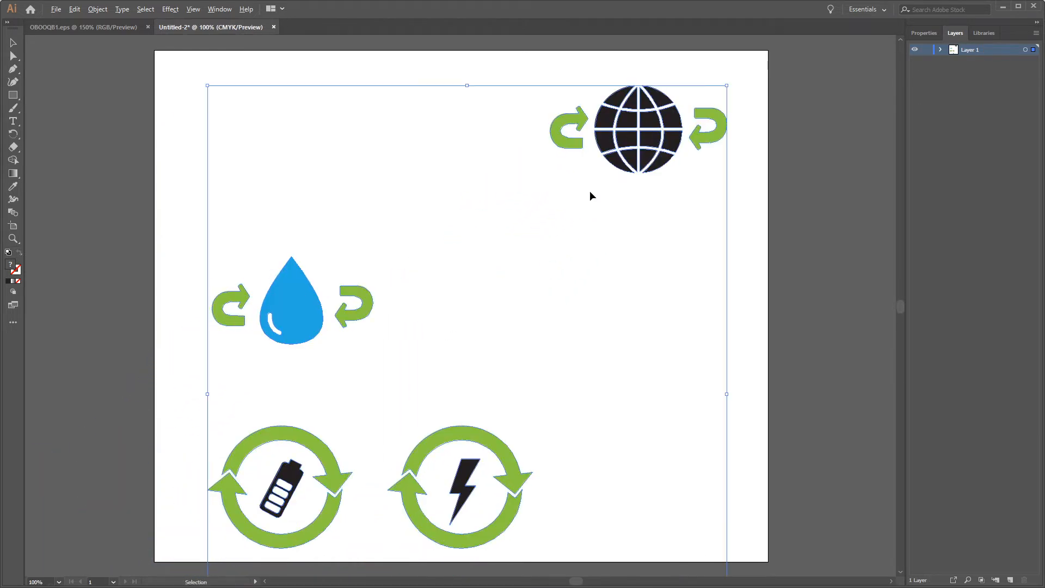
Step: Scale down the pasted icons together and move them up so they all fit on the artboard
scroll(592, 195, down, 2)
drag(688, 556, 616, 472)
drag(514, 360, 525, 297)
click(659, 310)
Step: Ungroup the globe icon and delete the green arrows on both sides of it
scroll(583, 227, up, 1)
scroll(588, 229, up, 2)
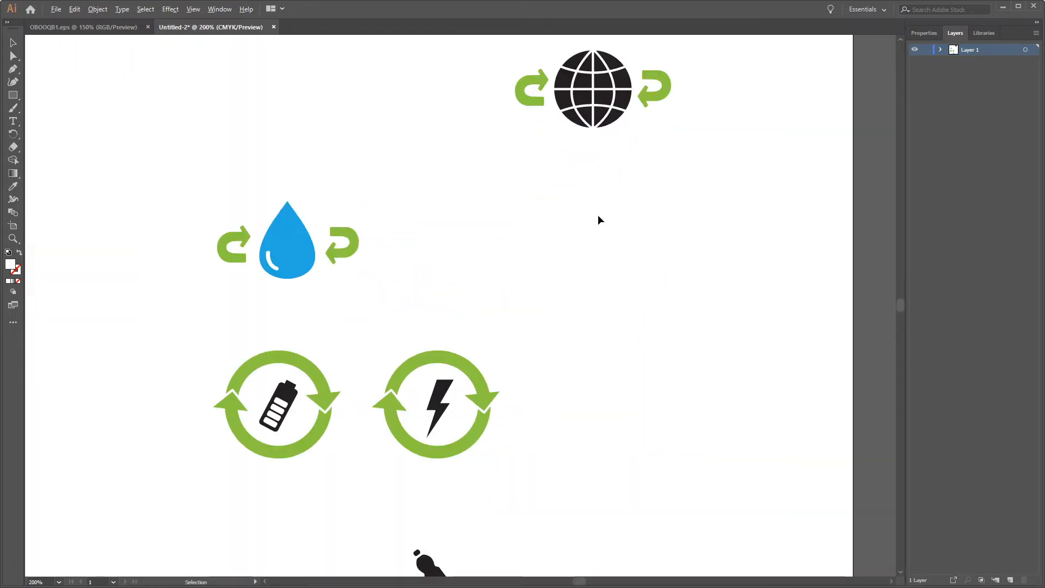
click(626, 167)
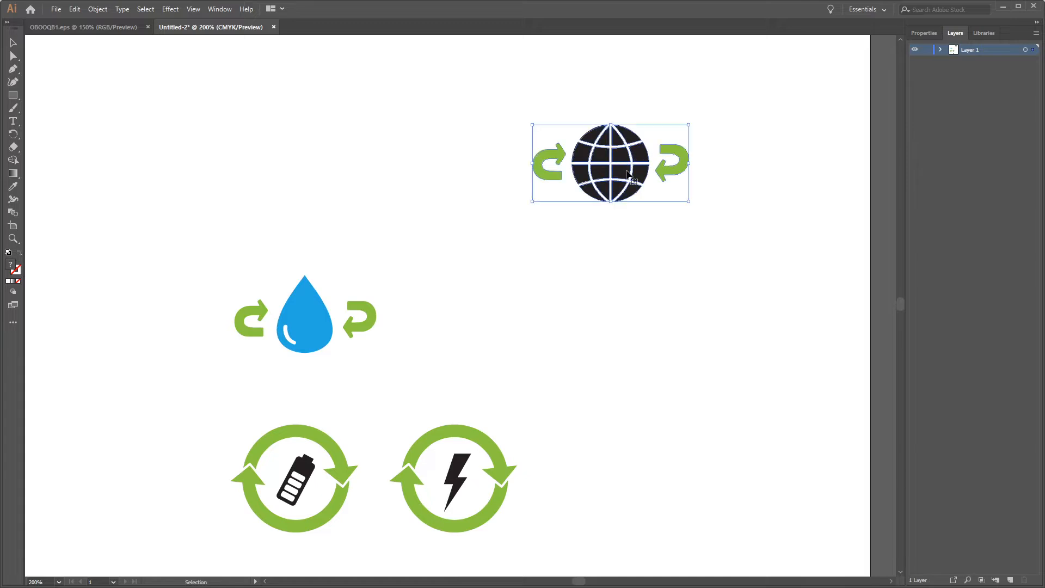
right_click(626, 169)
mouse_move(666, 289)
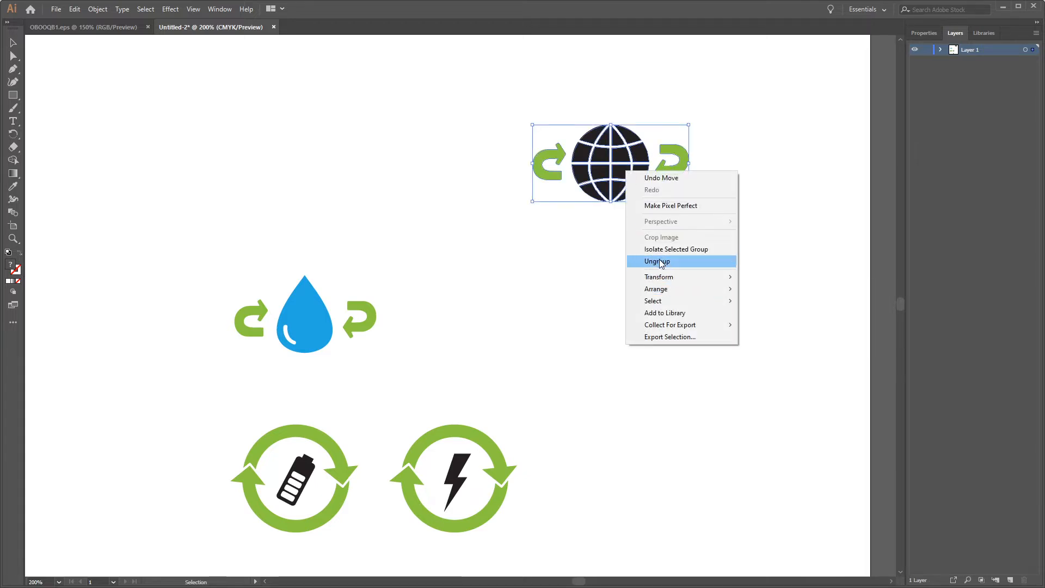
click(659, 262)
click(673, 275)
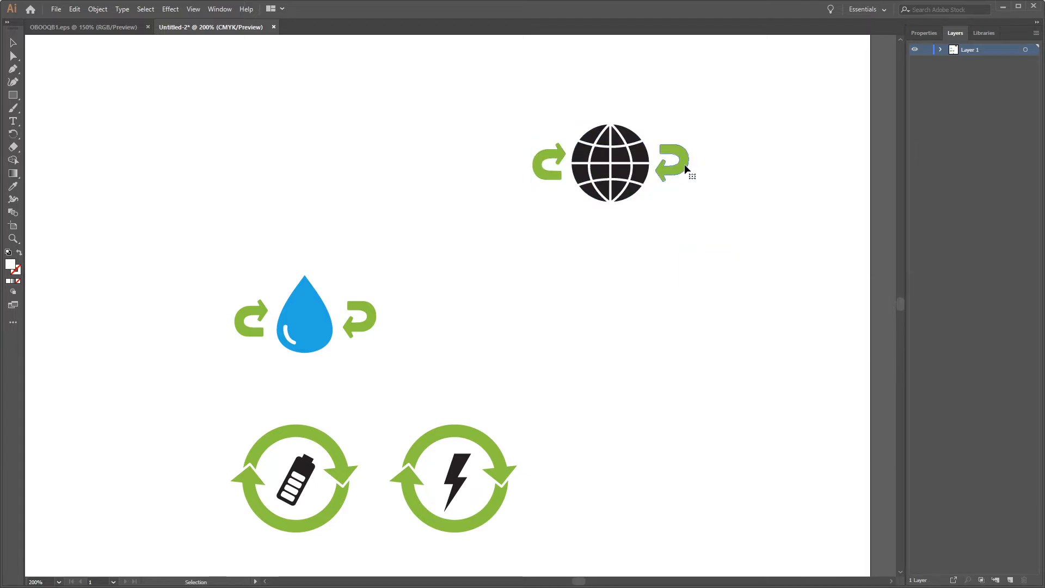
click(685, 170)
key(Delete)
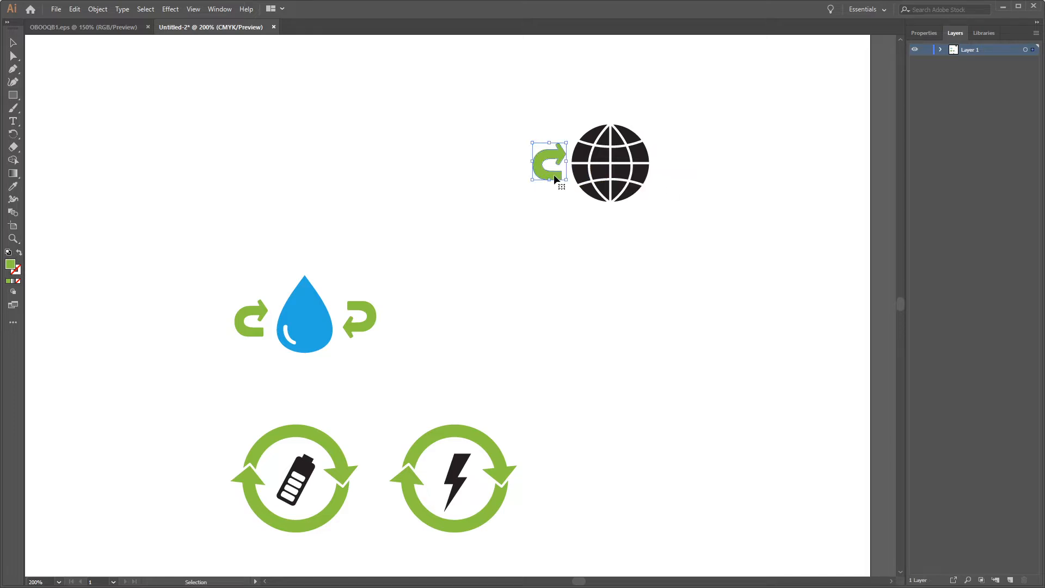
Step: Ungroup the water drop icon and delete the two green arrows beside it
click(364, 326)
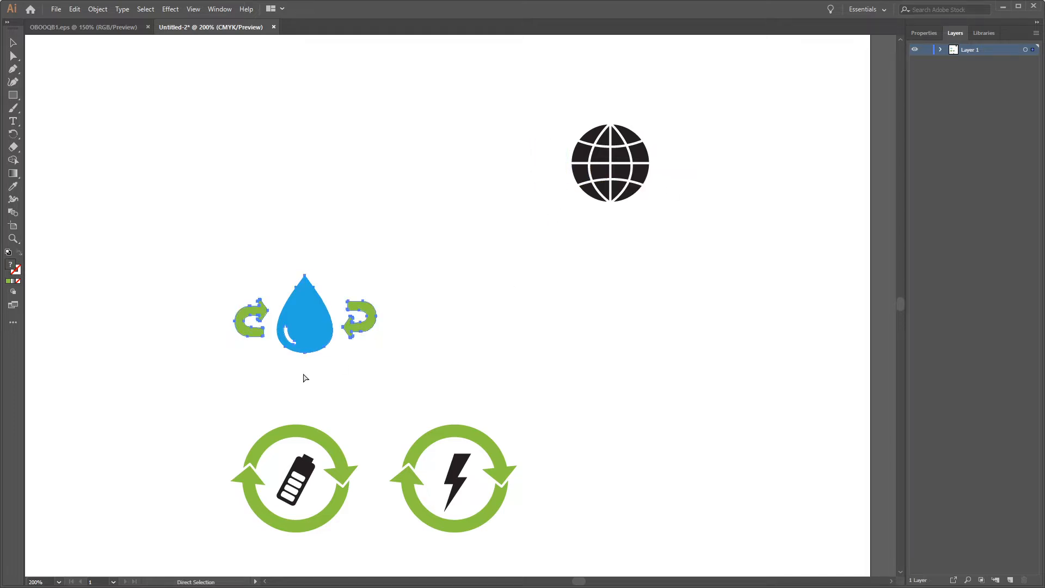
key(ctrl+shift+g)
click(387, 325)
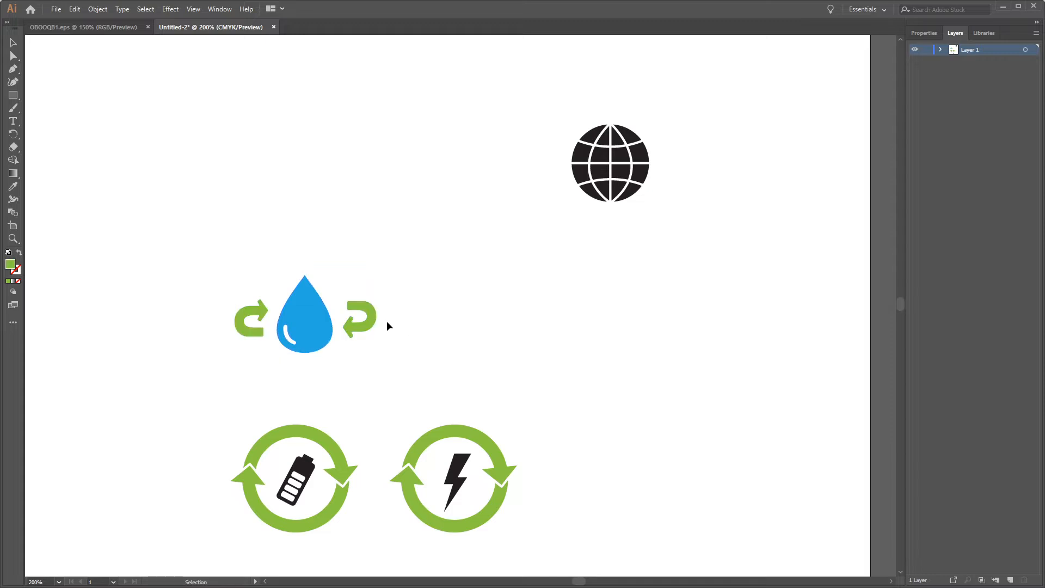
click(370, 327)
key(Delete)
click(251, 320)
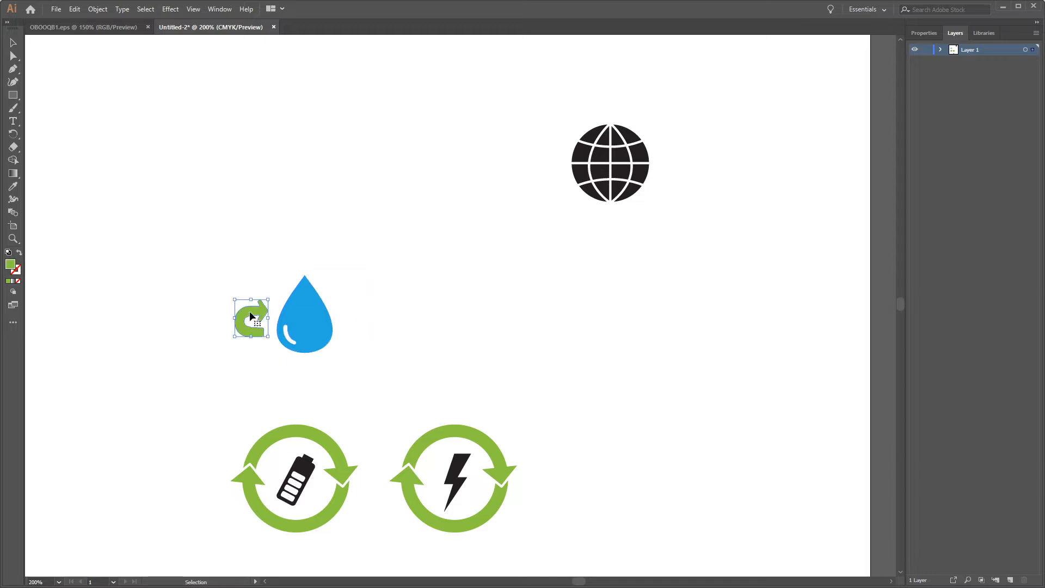
key(Delete)
Step: Ungroup the battery and lightning icons, then delete the green arrow ring around the lightning bolt
drag(423, 351, 490, 191)
click(393, 326)
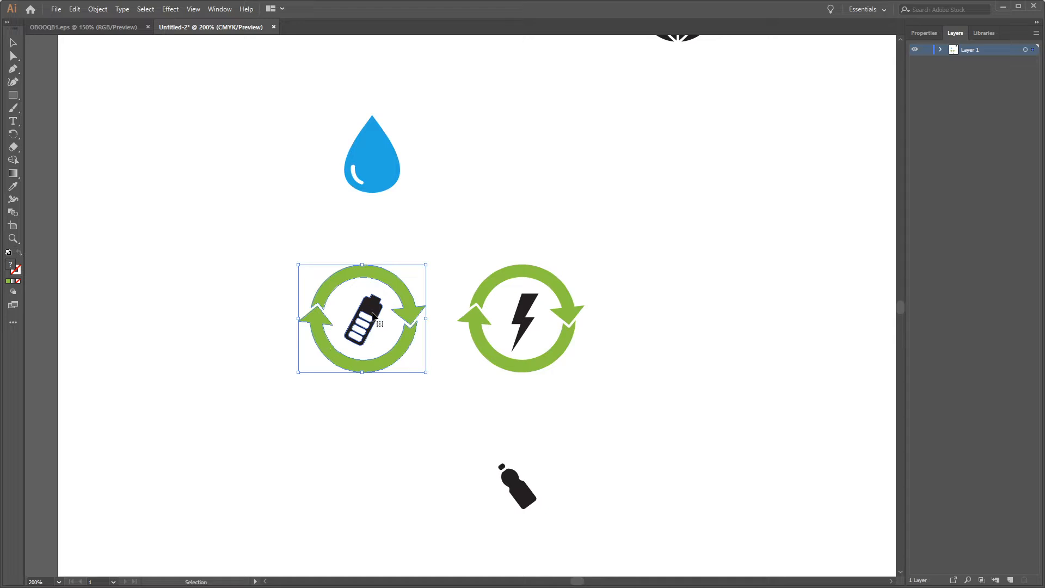
right_click(373, 317)
click(400, 403)
right_click(529, 308)
click(563, 394)
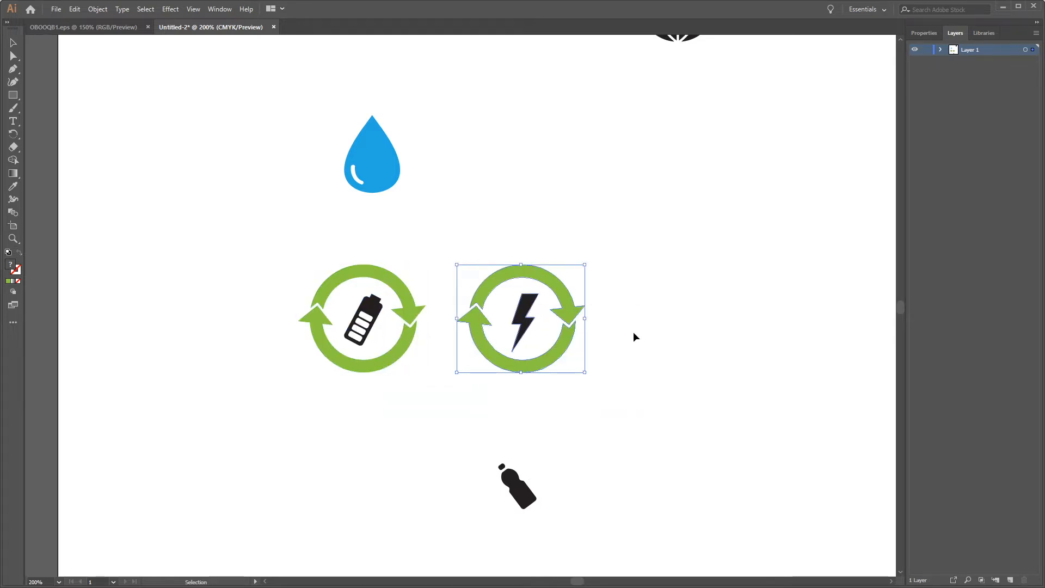
click(634, 337)
click(555, 323)
key(Delete)
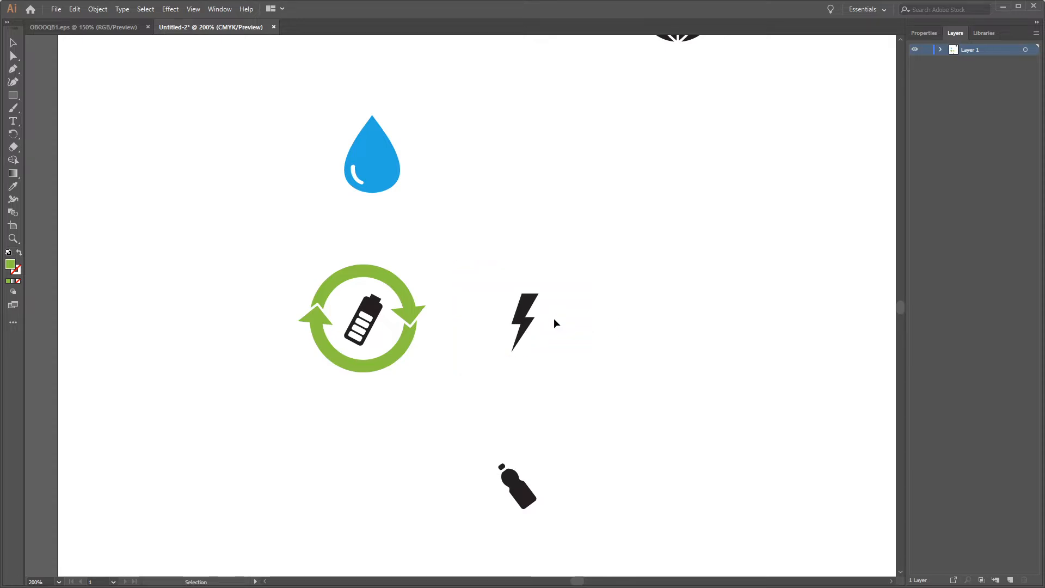
Step: Change the water drop's fill to black (#000000) and deselect it
click(390, 169)
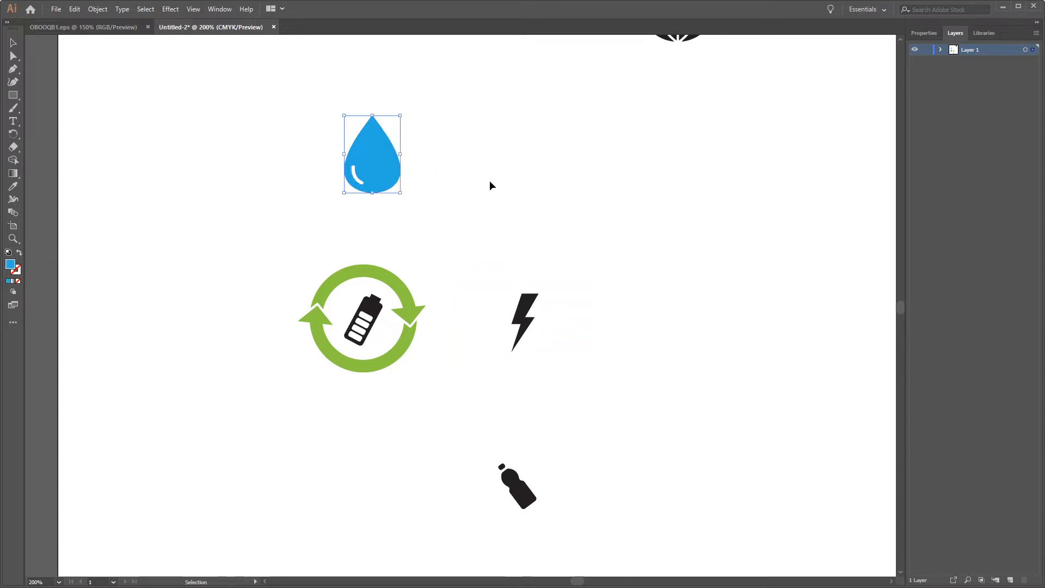
double_click(11, 267)
drag(619, 350, 632, 390)
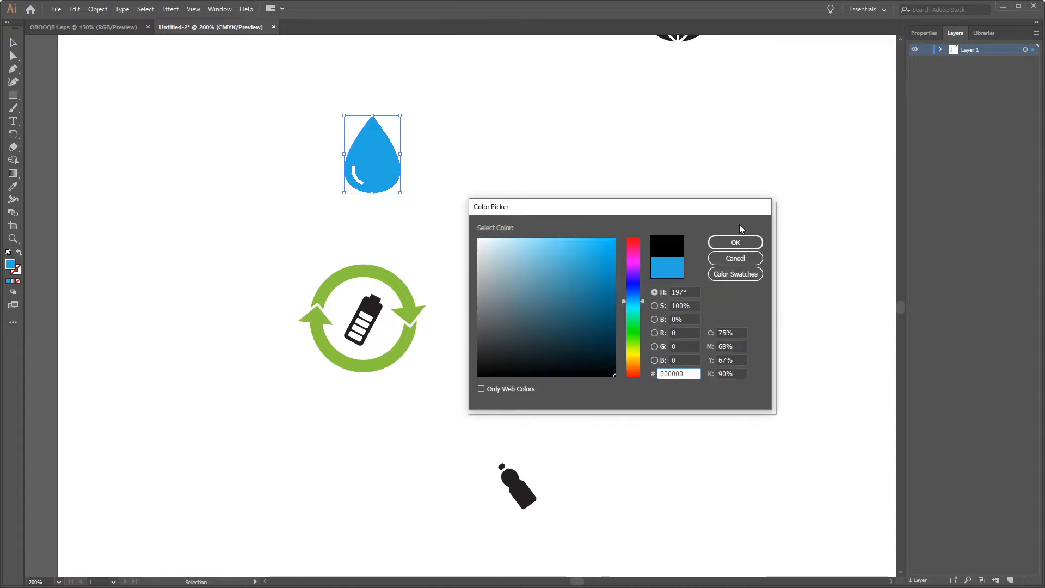
click(735, 241)
scroll(628, 219, right, 1)
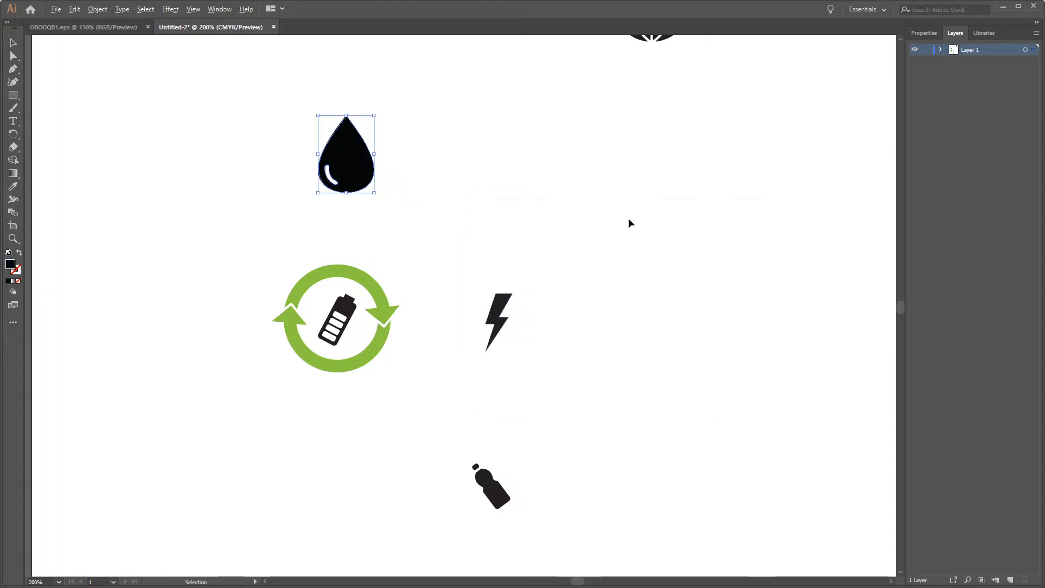
key(ctrl+minus)
key(ctrl+minus)
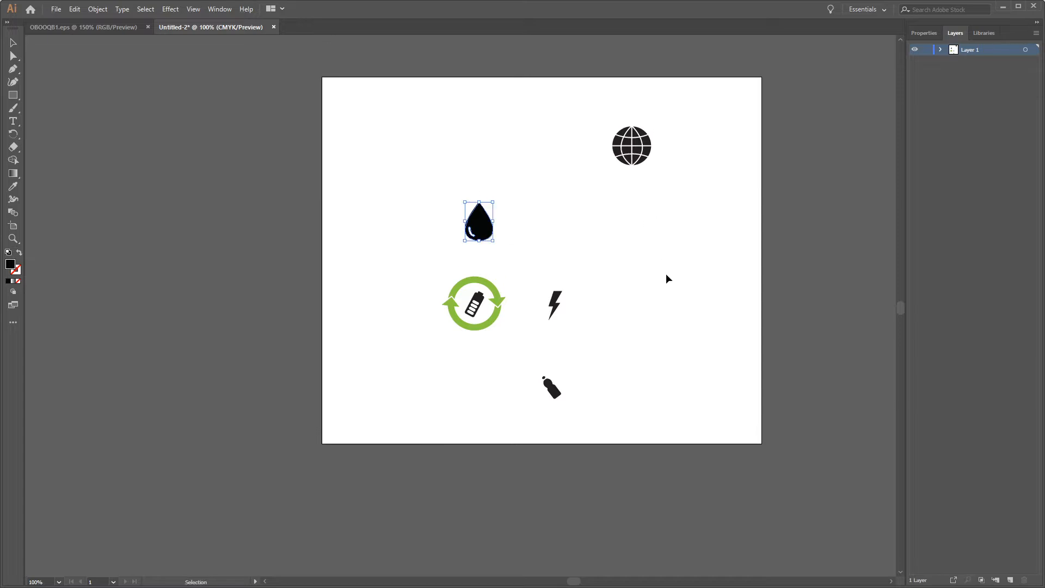
click(743, 335)
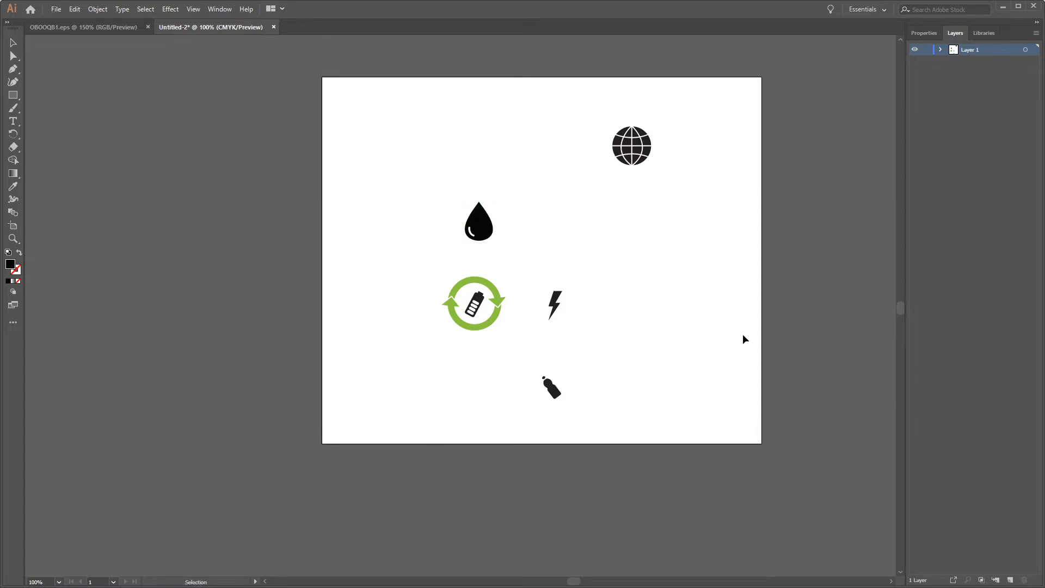
Step: Align all the icons and the green arrow ring to the horizontal and vertical centre of the artboard
click(217, 9)
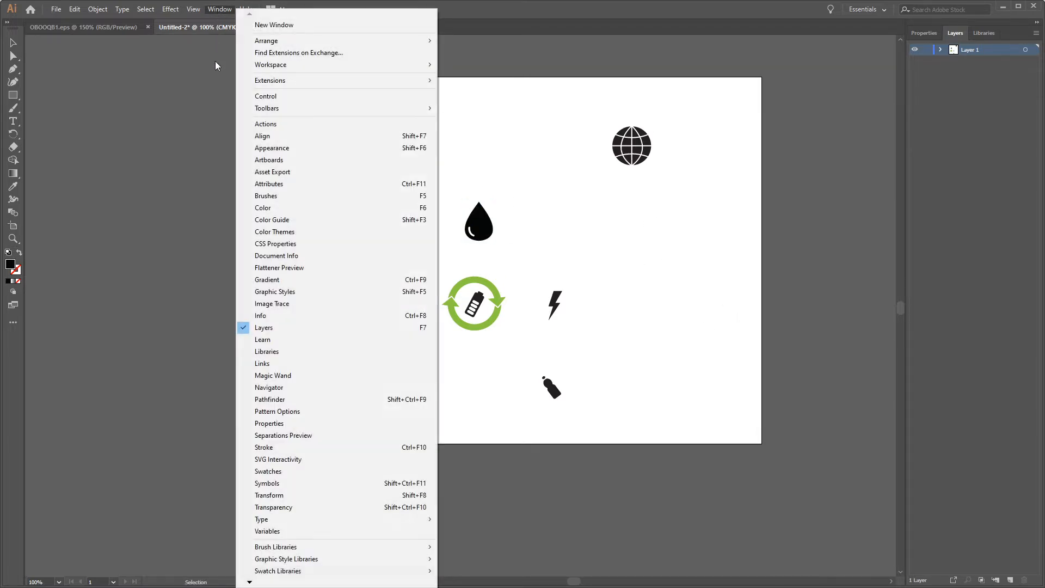
click(264, 136)
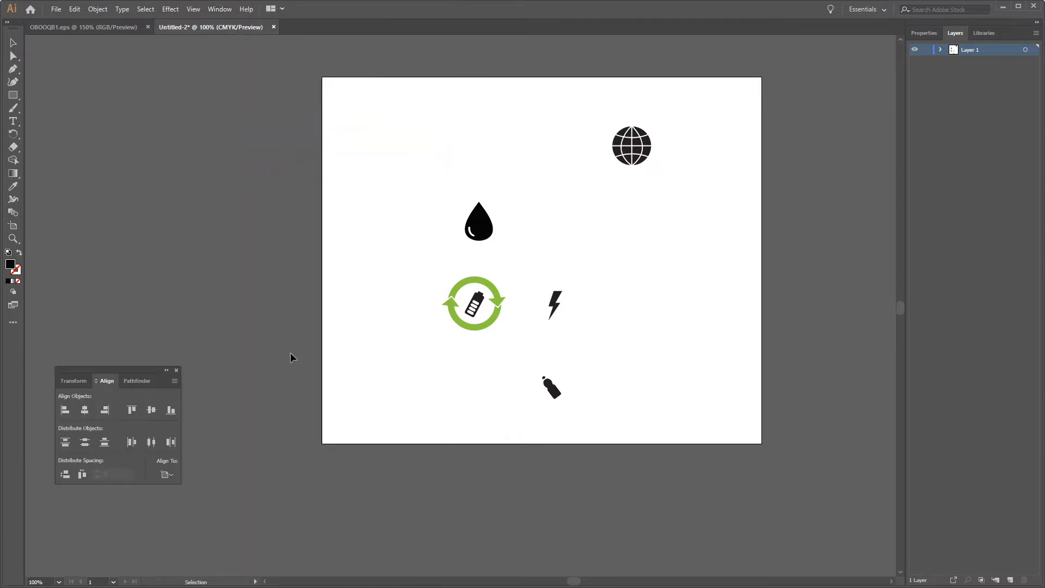
drag(674, 112, 379, 426)
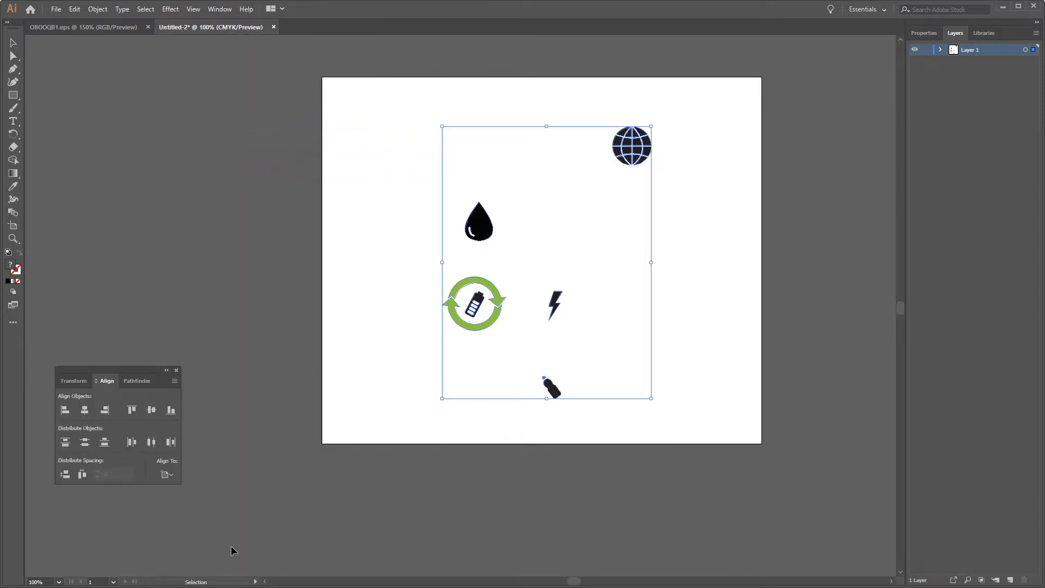
click(85, 410)
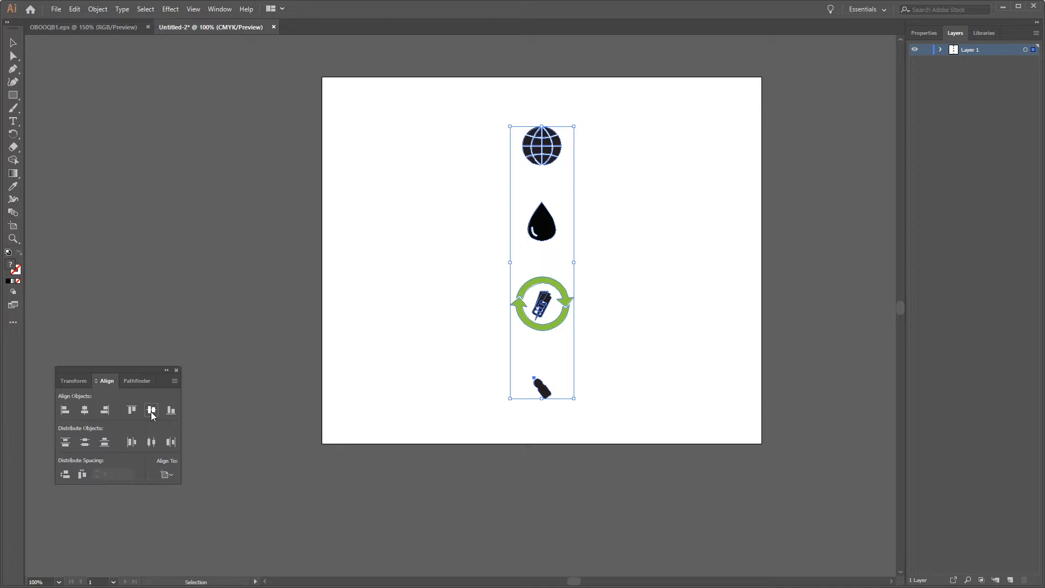
click(152, 410)
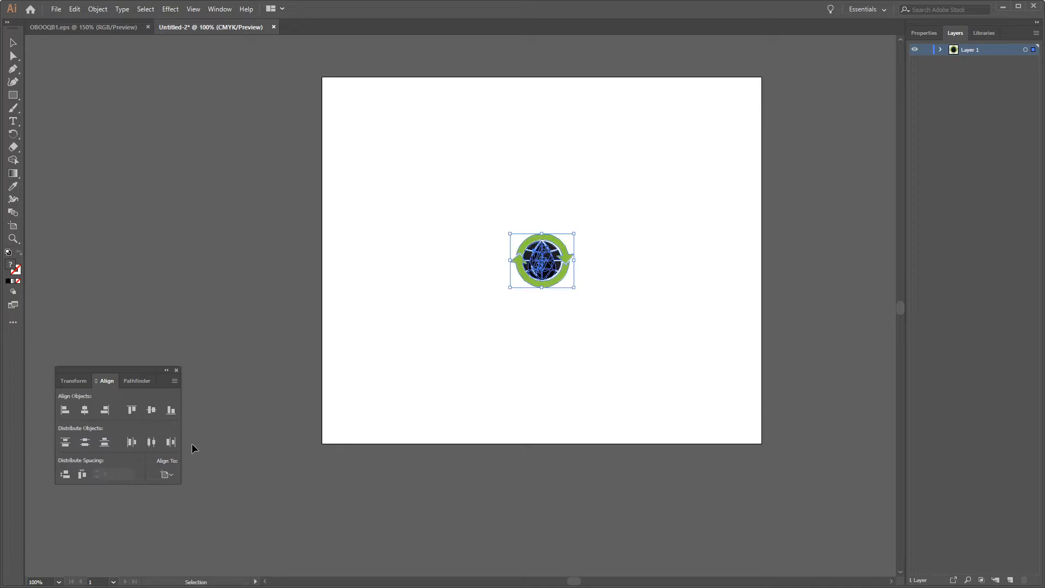
click(176, 370)
Step: Scale all the stacked artwork up proportionally from its centre until it spans about two thirds of the artboard, and deselect it
drag(625, 341, 510, 205)
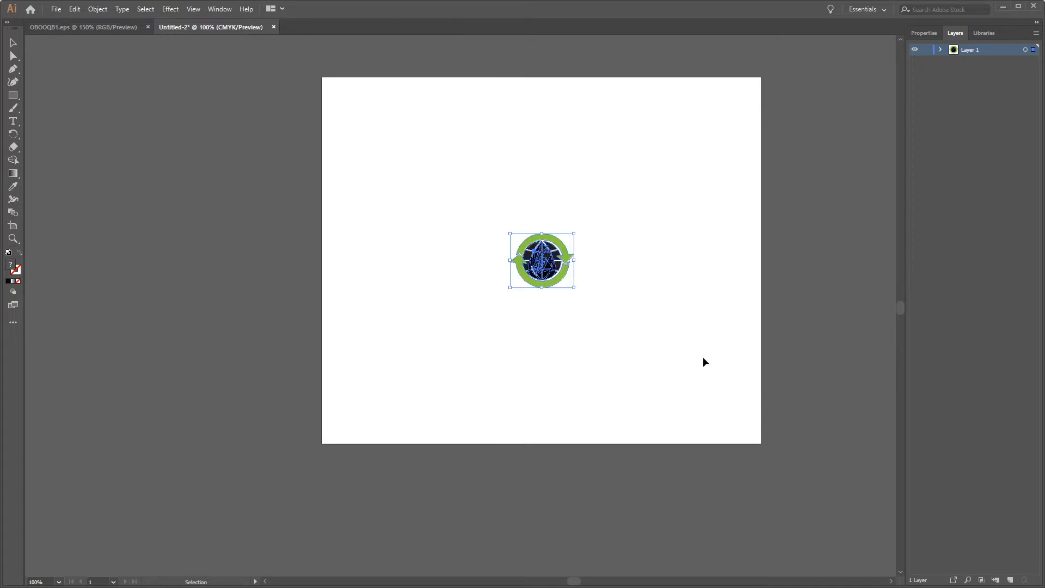
drag(575, 287, 684, 383)
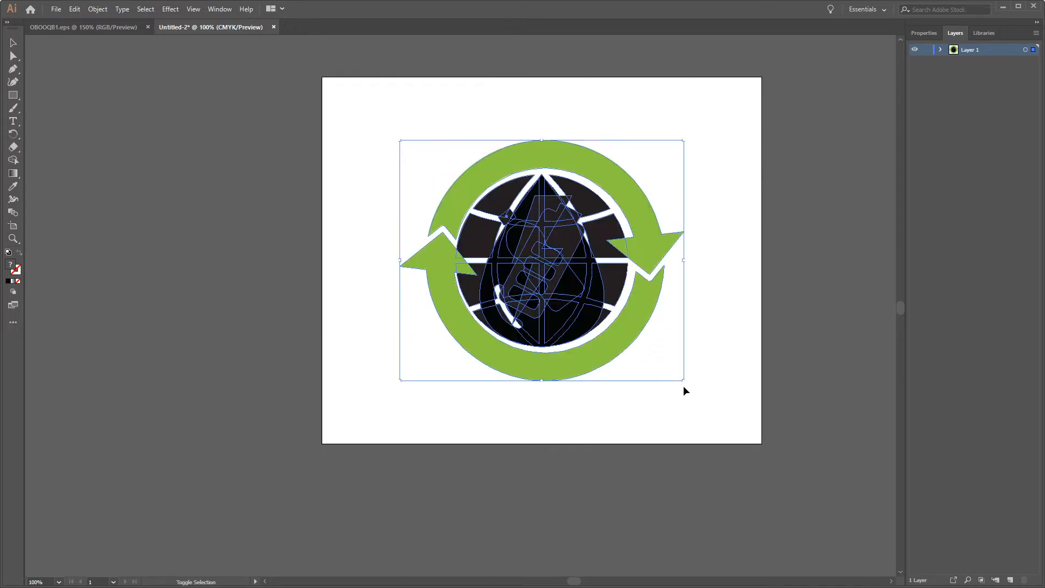
click(715, 298)
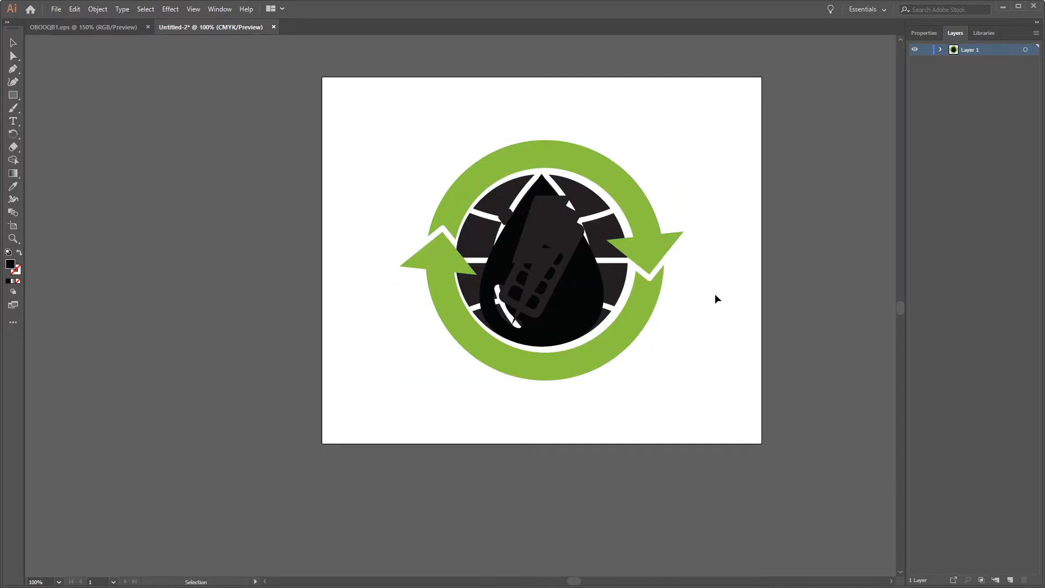
Step: Lock the green arrow ring's group and shrink the black icons around their centre to leave clear space inside the ring
click(940, 49)
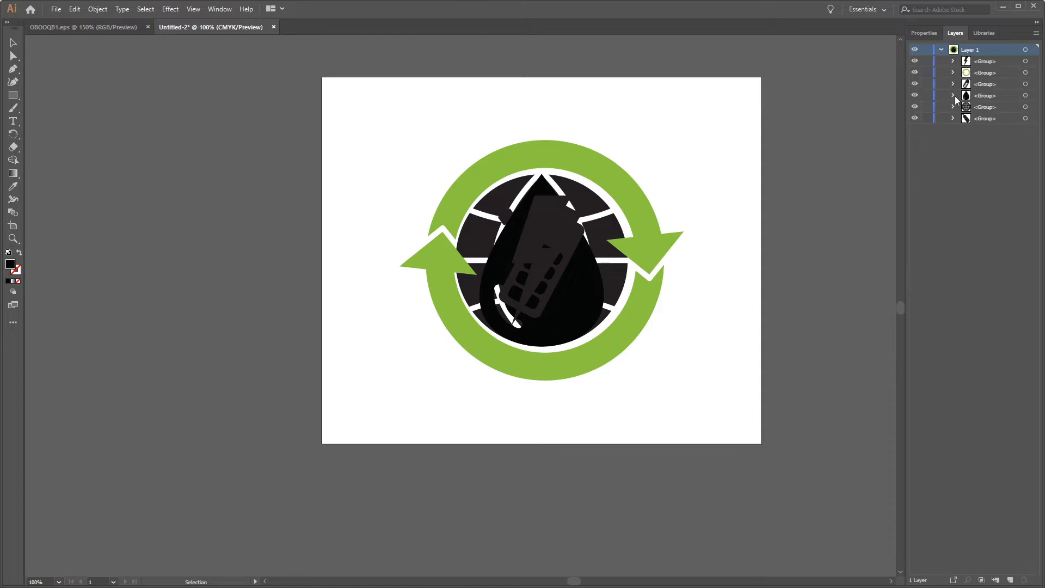
click(928, 73)
drag(641, 327, 357, 96)
drag(627, 346, 610, 325)
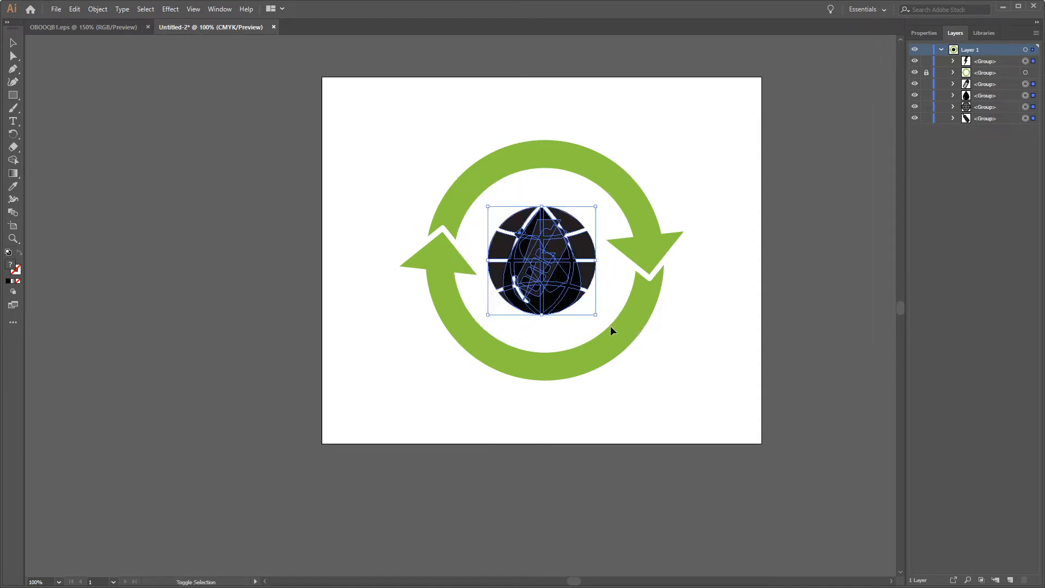
click(716, 408)
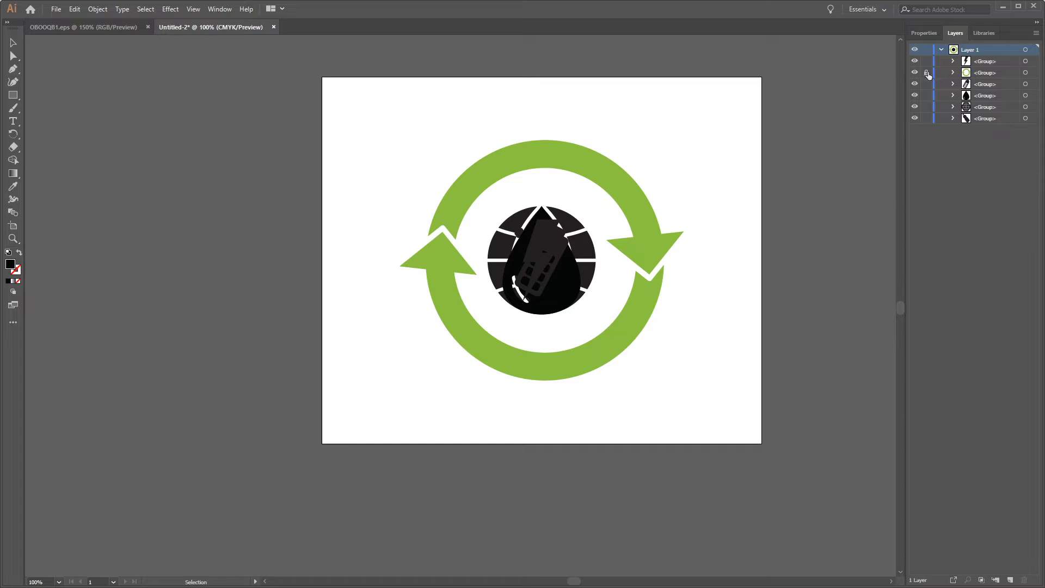
click(940, 49)
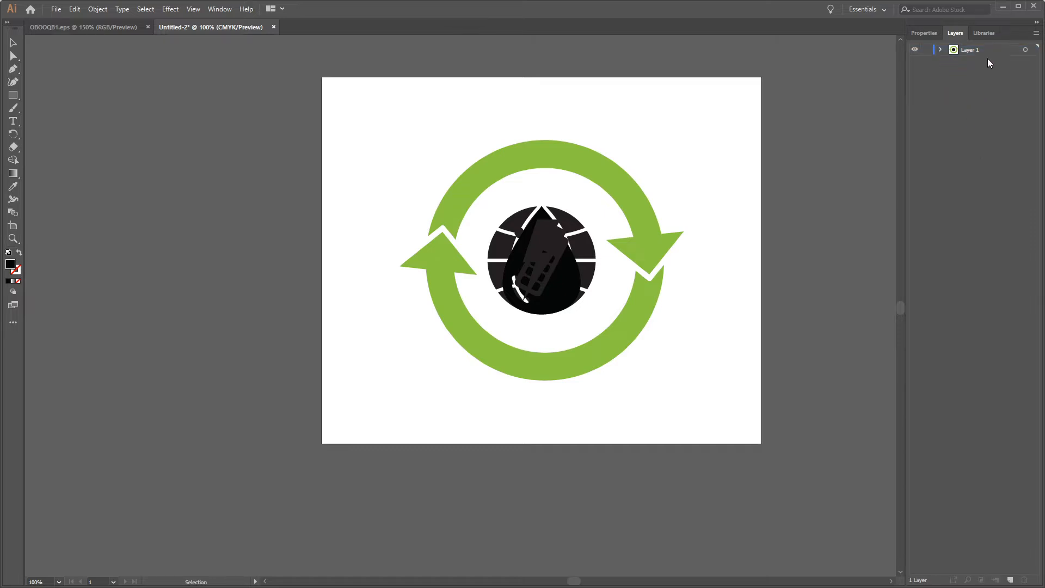
Step: Release the groups in Layer 1 to separate layers using the Sequence option
click(969, 50)
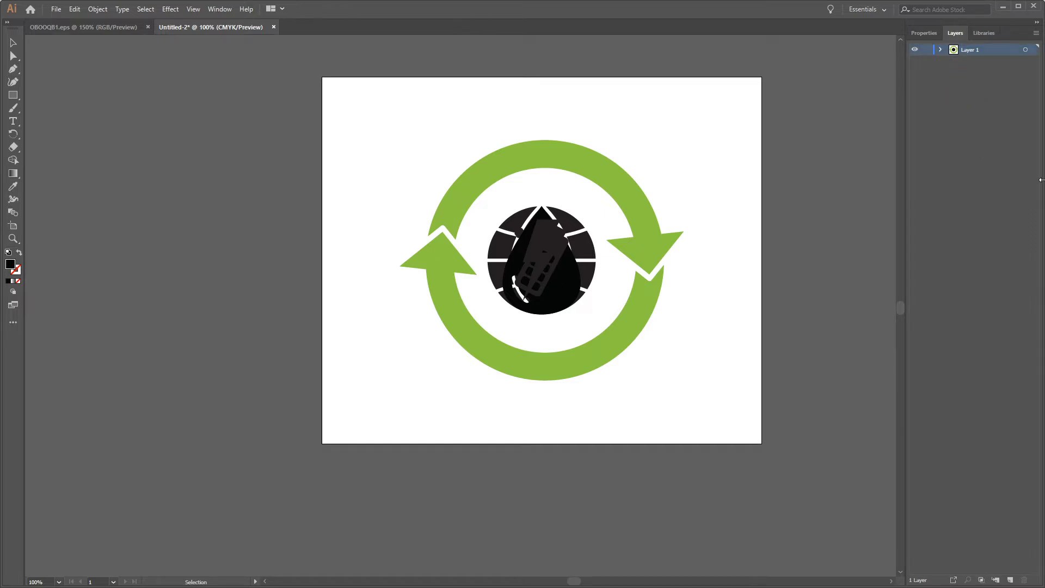
click(1036, 33)
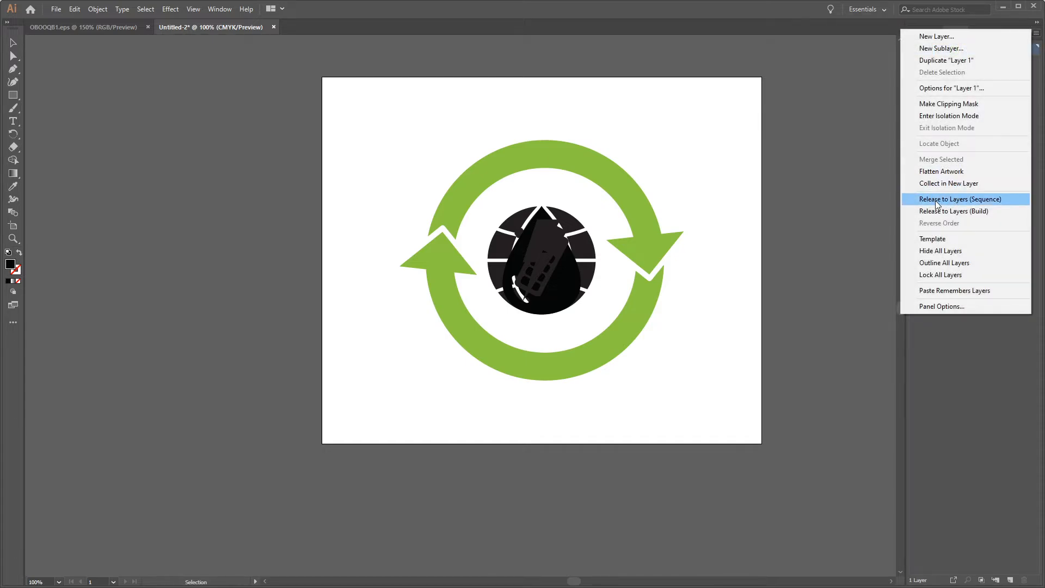
click(988, 199)
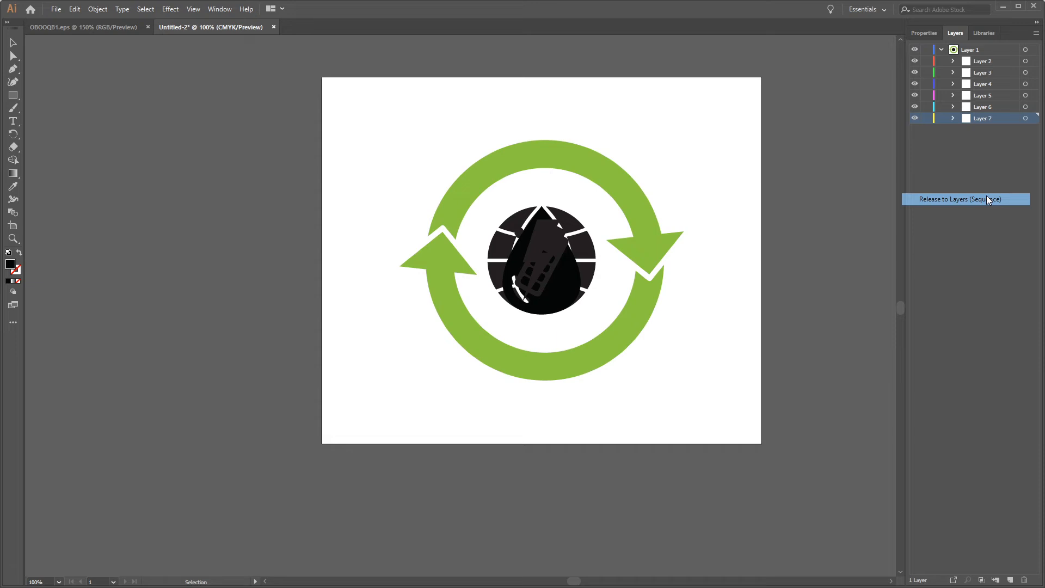
Step: Move Layers 2 to 7 out of Layer 1 to the top level and delete the empty Layer 1
click(987, 130)
click(983, 119)
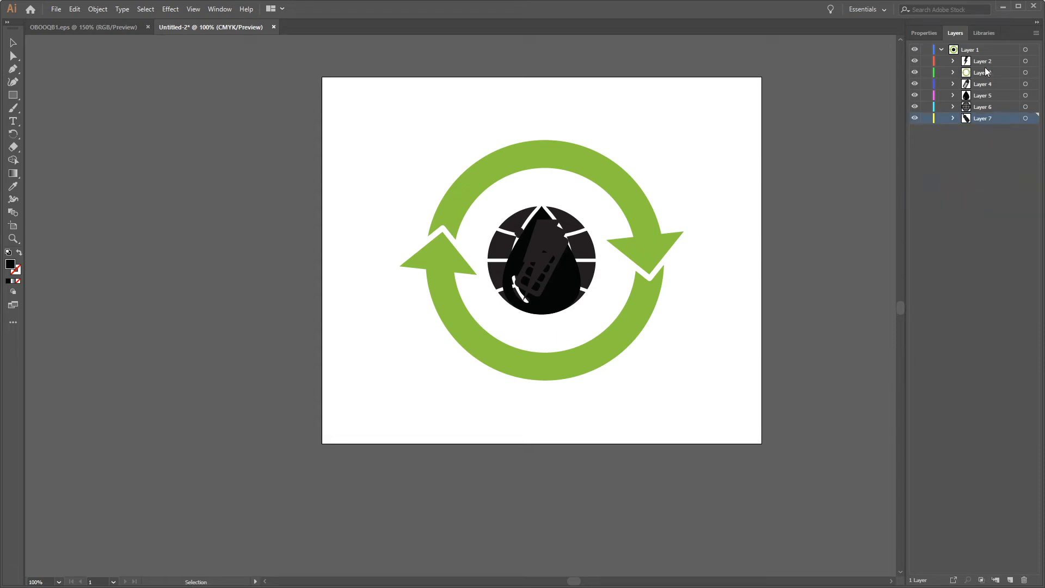
shift+click(983, 62)
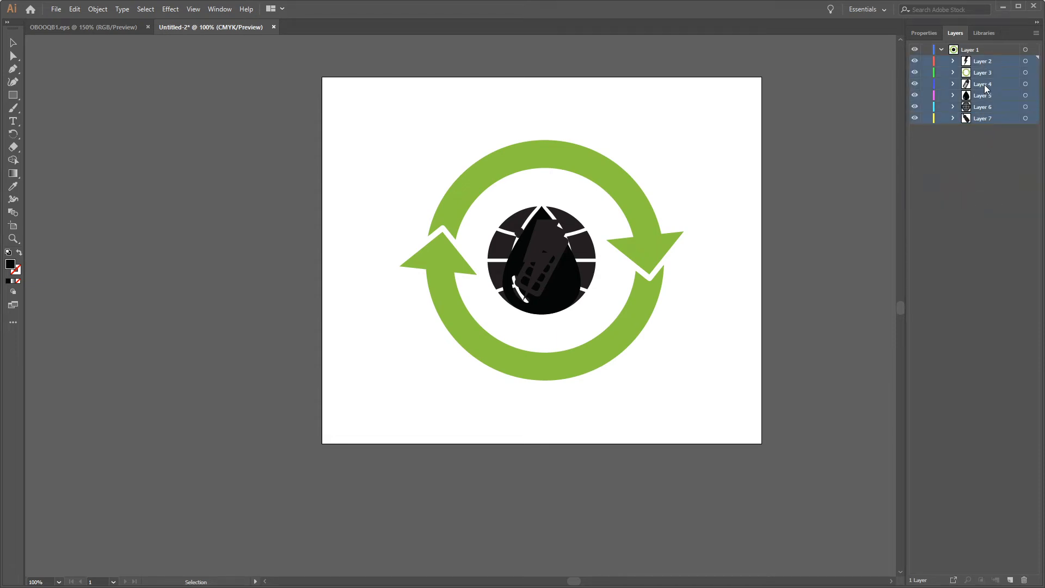
drag(986, 88, 966, 50)
click(967, 120)
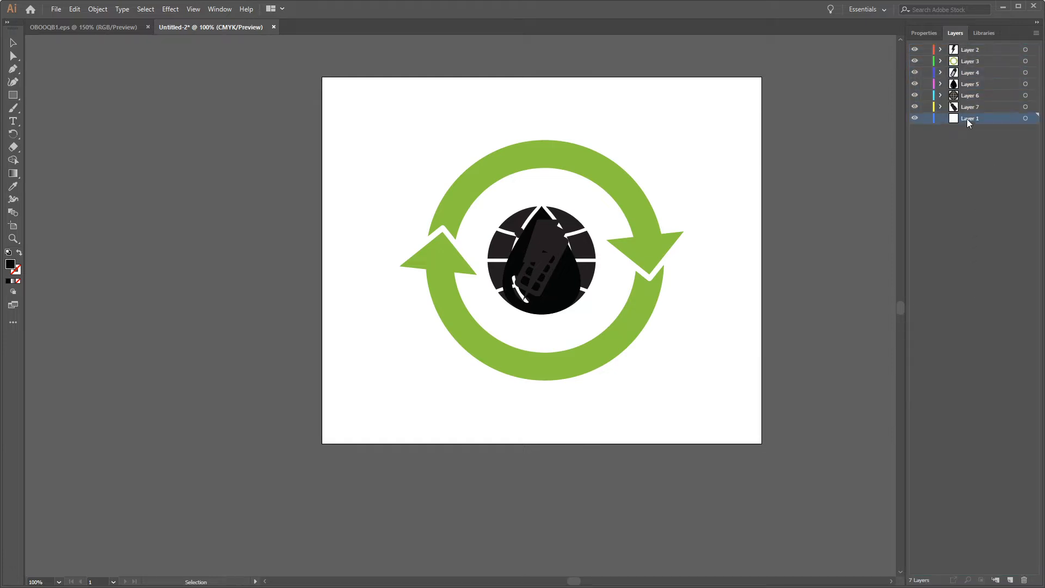
click(1024, 579)
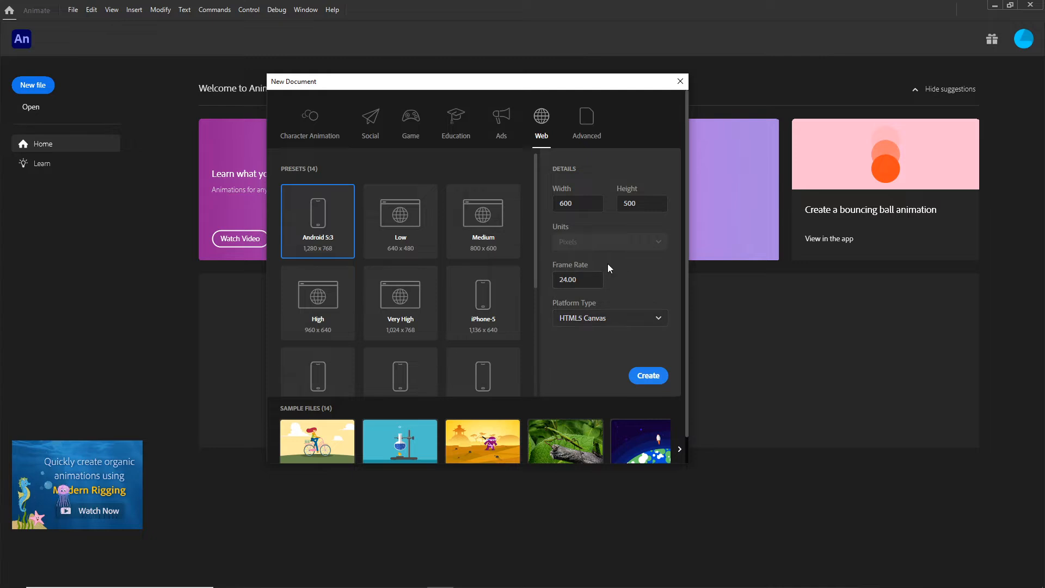
Step: In Adobe Animate, create a 600 × 500 HTML5 Canvas document at 24 fps and import recycle3.ai to the stage as Animate layers
click(652, 376)
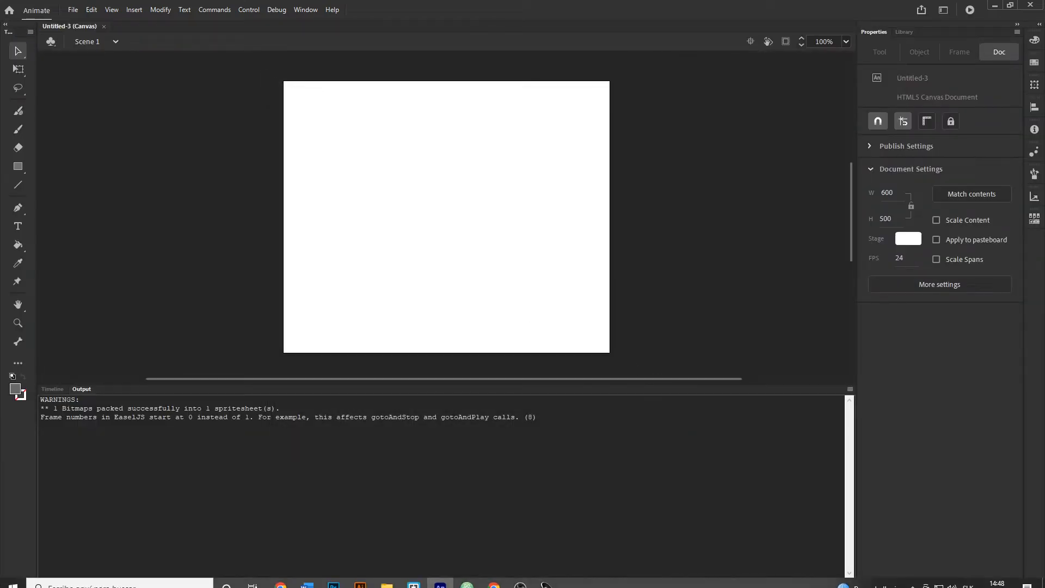
click(387, 584)
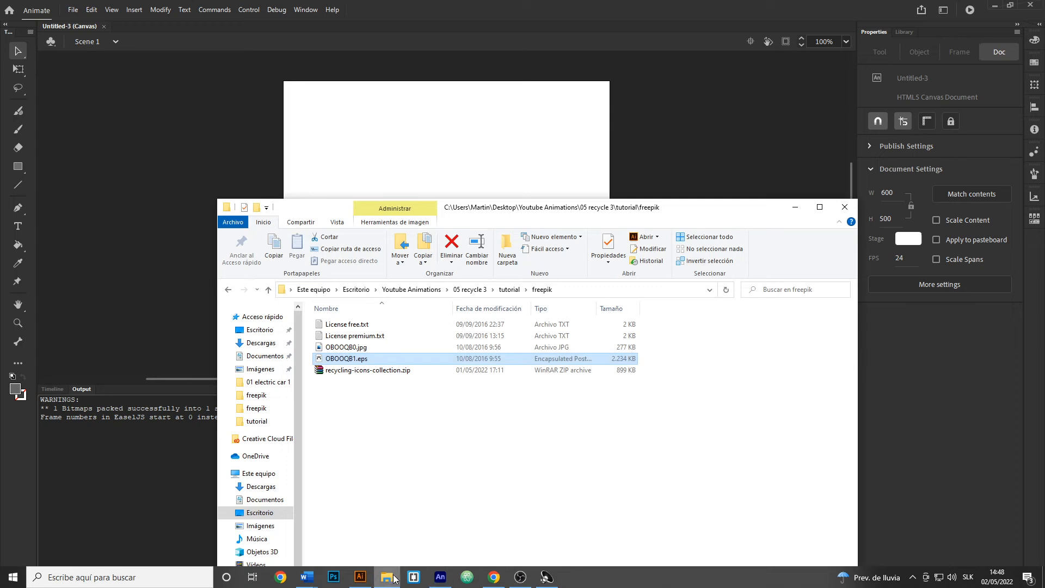
click(516, 290)
double_click(346, 336)
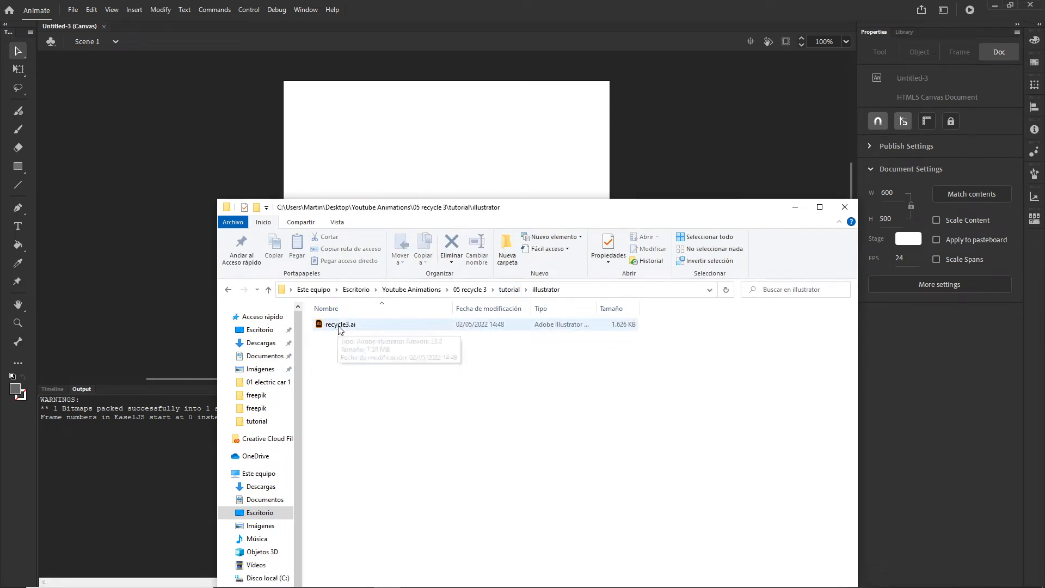
drag(339, 329, 410, 164)
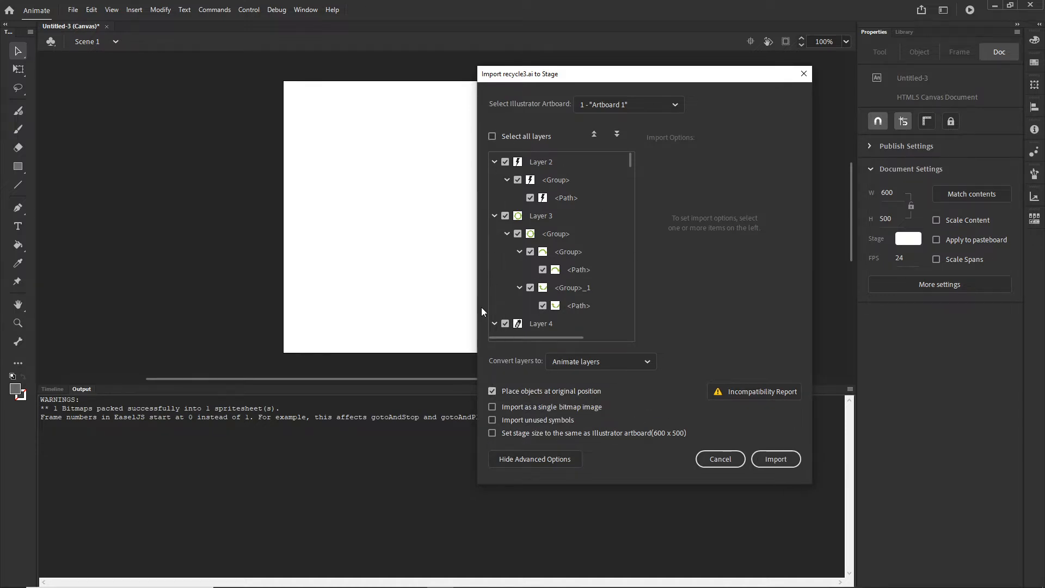
click(784, 460)
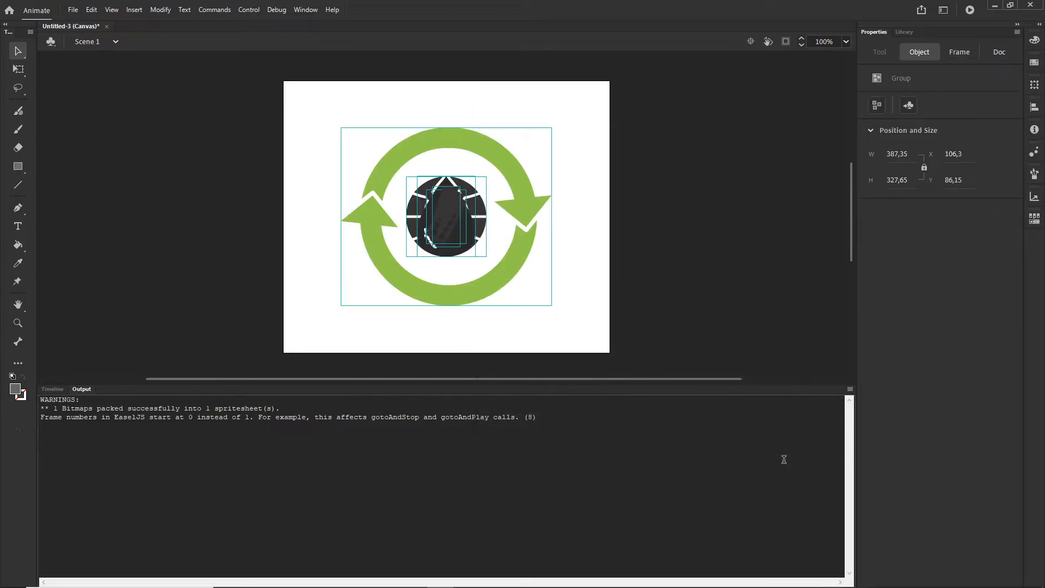
Step: Show the timeline and hide Layer_2 through Layer_6 so only the bottle in Layer_7 is displayed
click(54, 388)
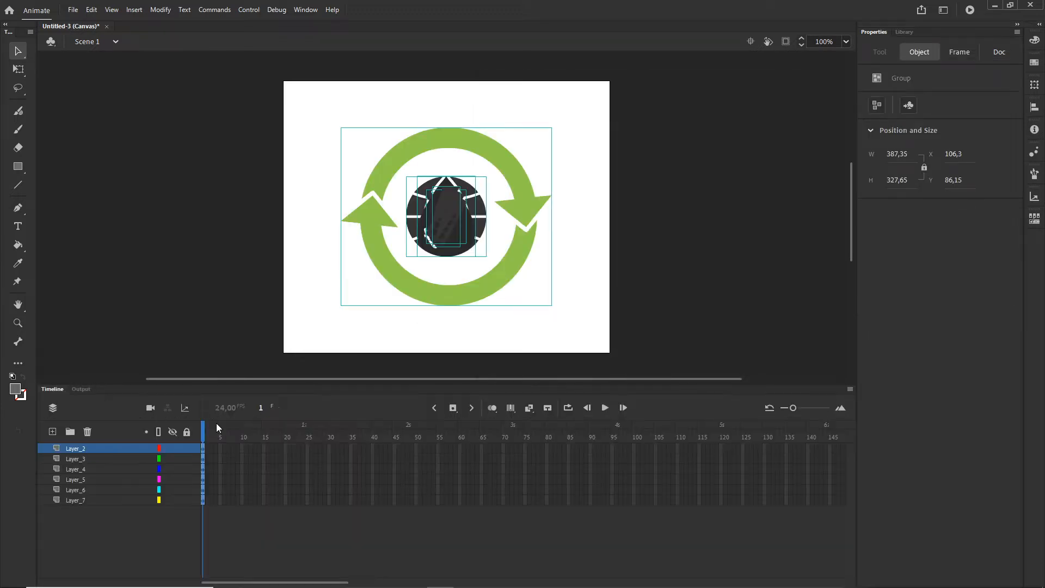
click(240, 534)
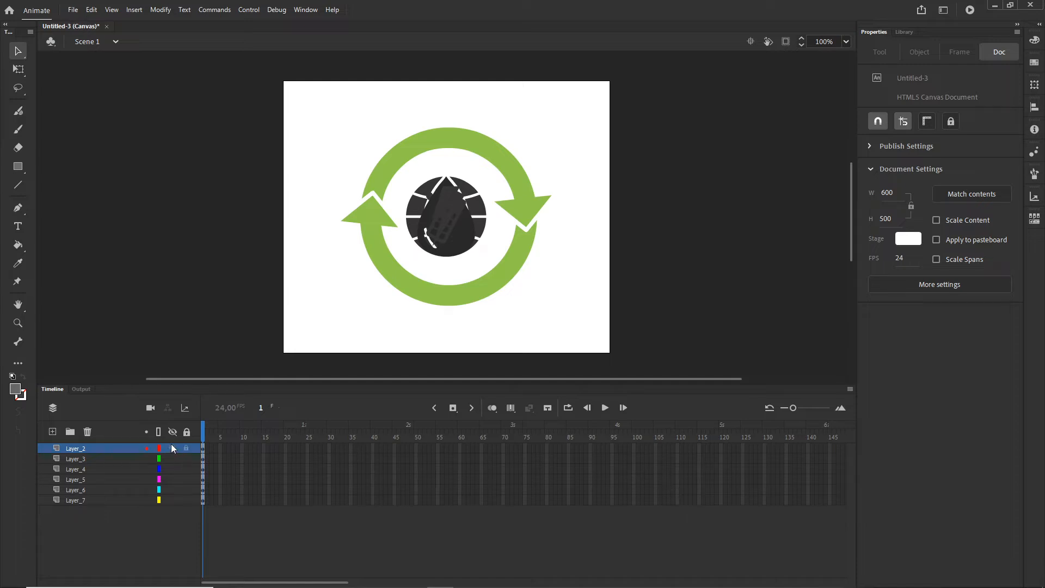
click(172, 490)
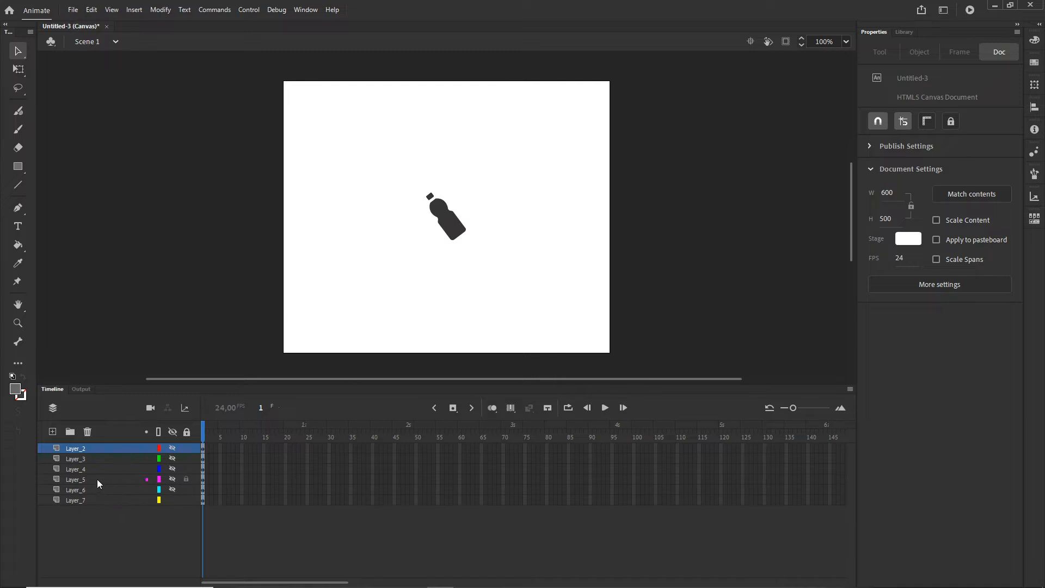
Step: Convert the bottle in Layer_7 to a Movie Clip symbol with the default name
click(454, 229)
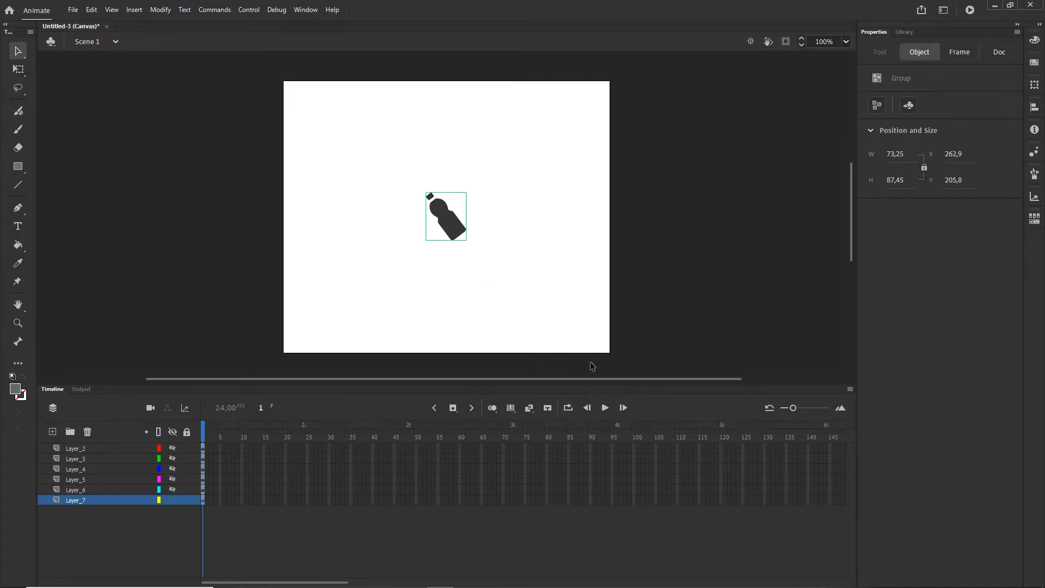
click(170, 12)
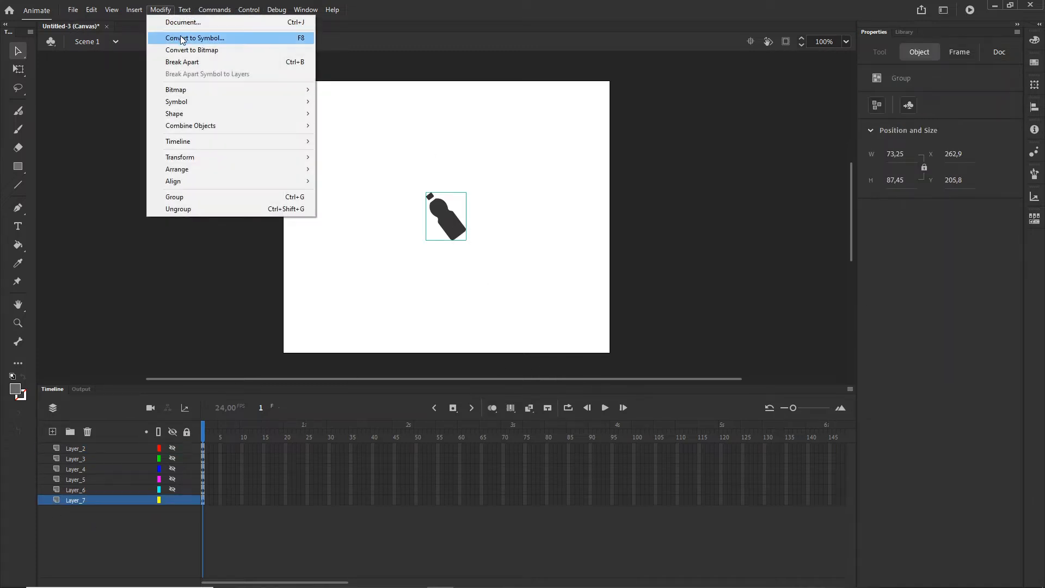
click(298, 42)
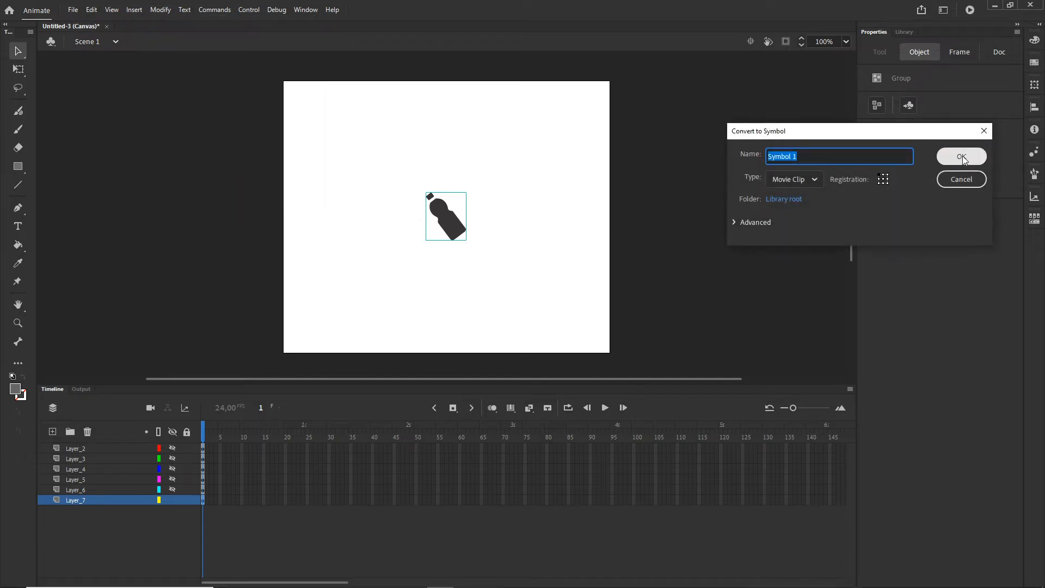
click(962, 157)
Step: Hide the bottle's layer, show Layer_6, and convert the globe to a Movie Clip symbol
click(172, 489)
click(172, 500)
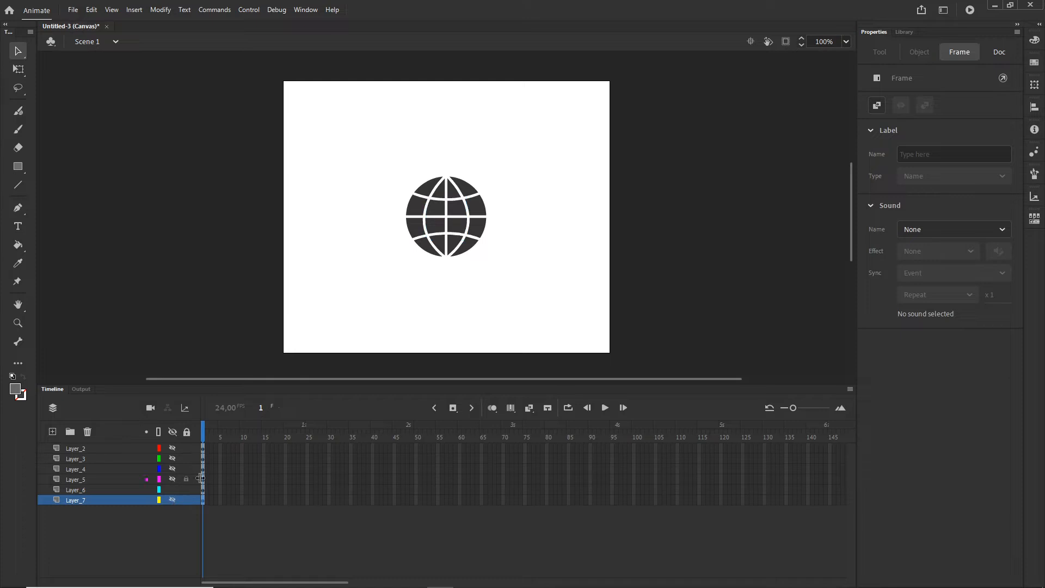
click(449, 235)
key(F8)
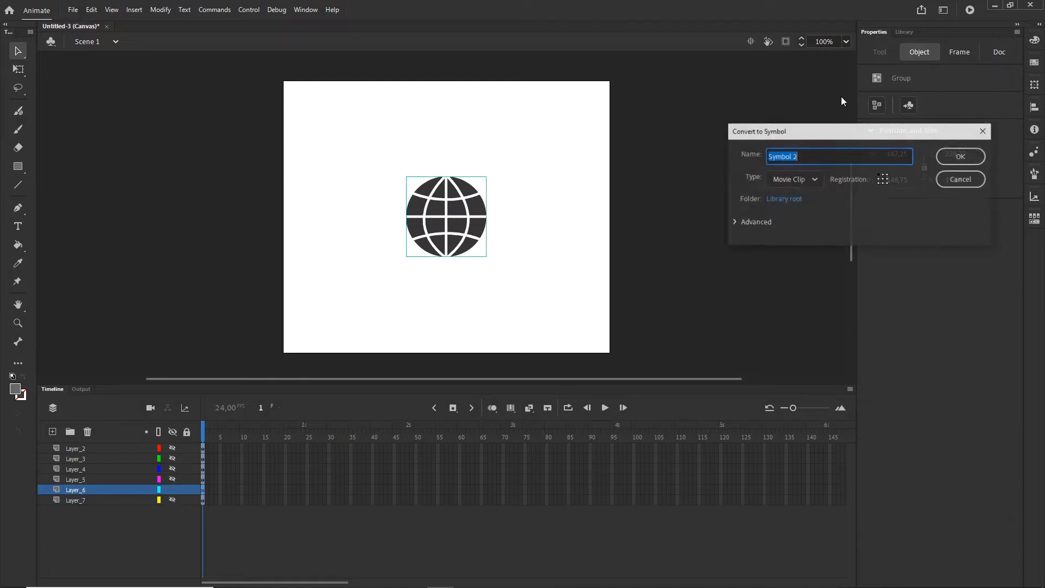
click(959, 156)
Step: Hide the globe's layer, show Layer_5, and convert the water drop to a Movie Clip symbol
click(172, 490)
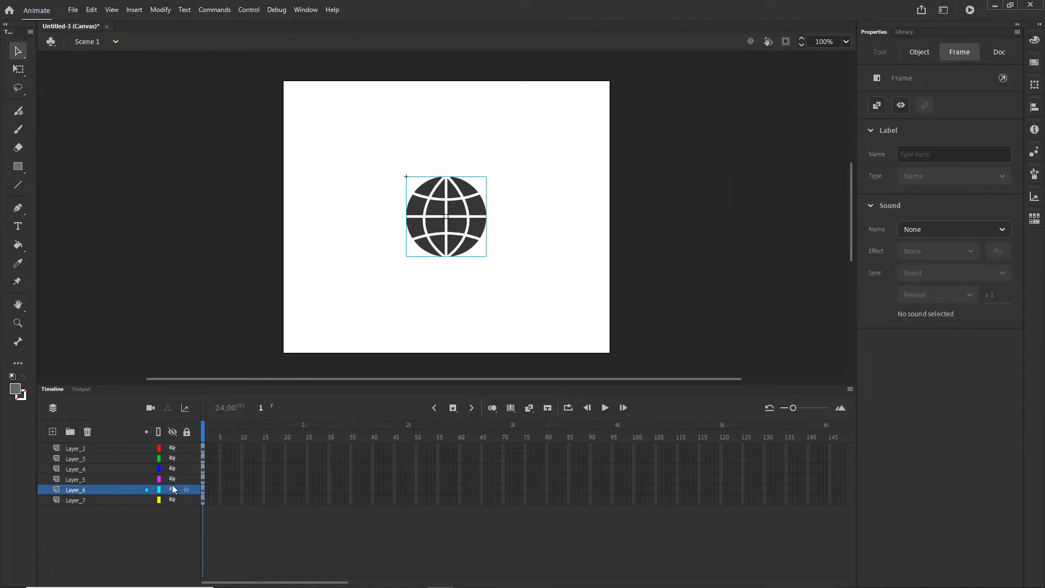
click(172, 479)
click(451, 239)
key(F8)
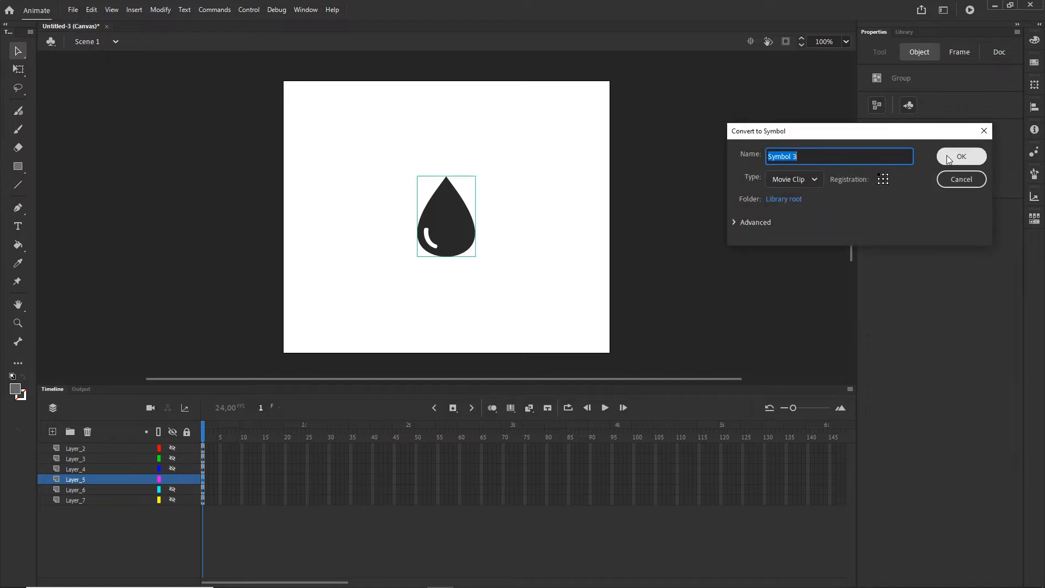
click(960, 157)
Step: Hide the water drop's layer, show Layer_4, and convert the battery to a Movie Clip symbol
click(178, 480)
click(172, 469)
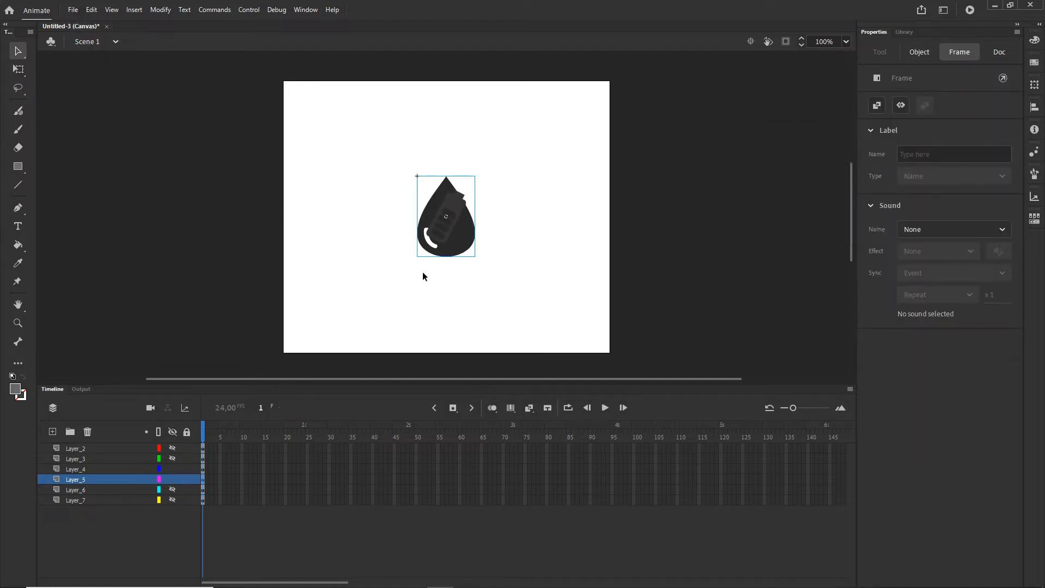
click(172, 479)
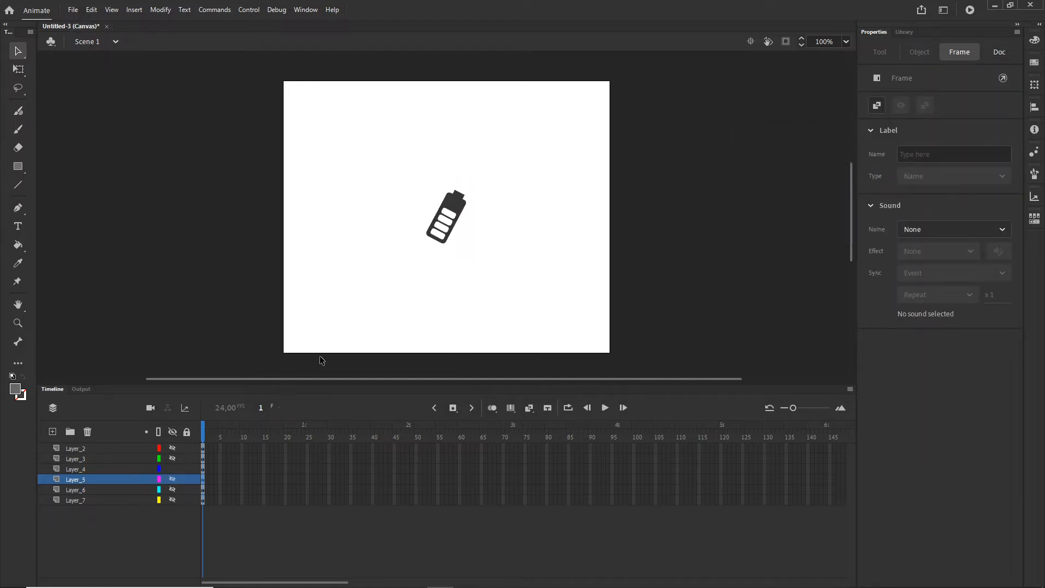
click(462, 204)
key(F8)
click(957, 154)
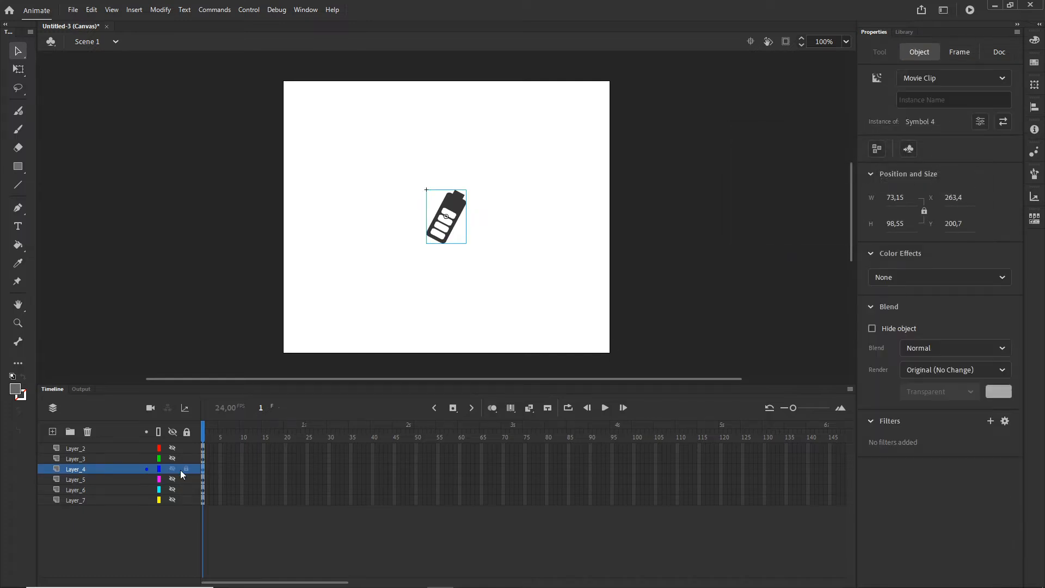
Step: Hide the battery's layer, show Layer_3, and convert the green circular arrows to a Movie Clip symbol
click(172, 469)
click(172, 458)
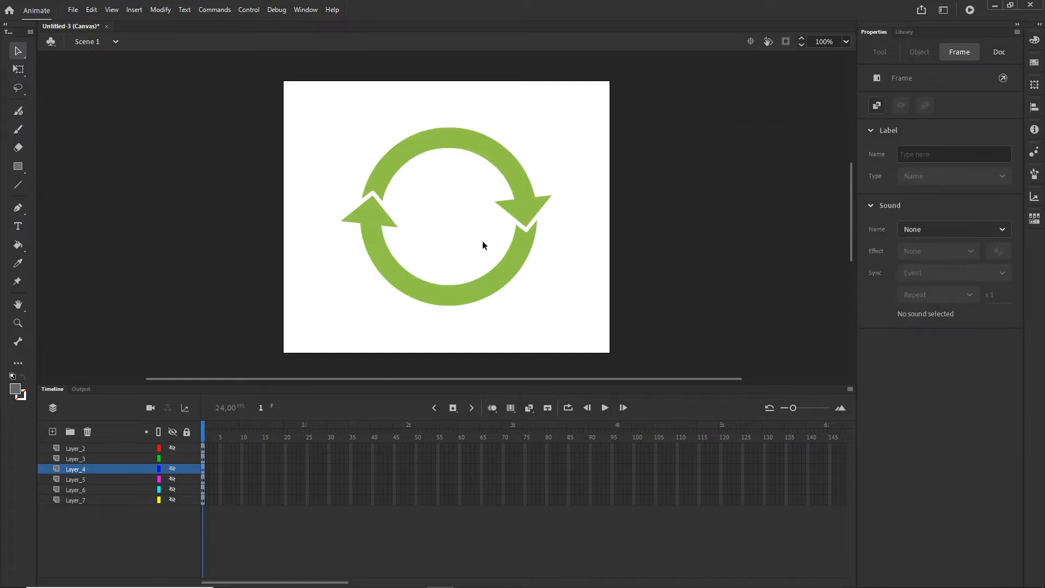
click(508, 275)
key(F8)
click(975, 155)
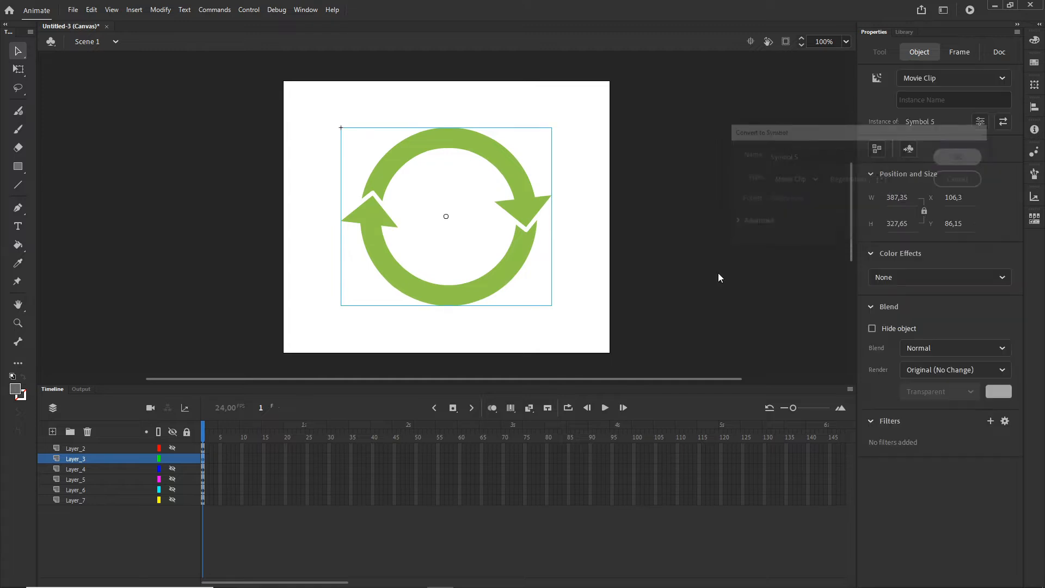
Step: Hide the arrows' layer, show Layer_2, and convert the lightning bolt to a Movie Clip symbol
click(172, 459)
click(172, 448)
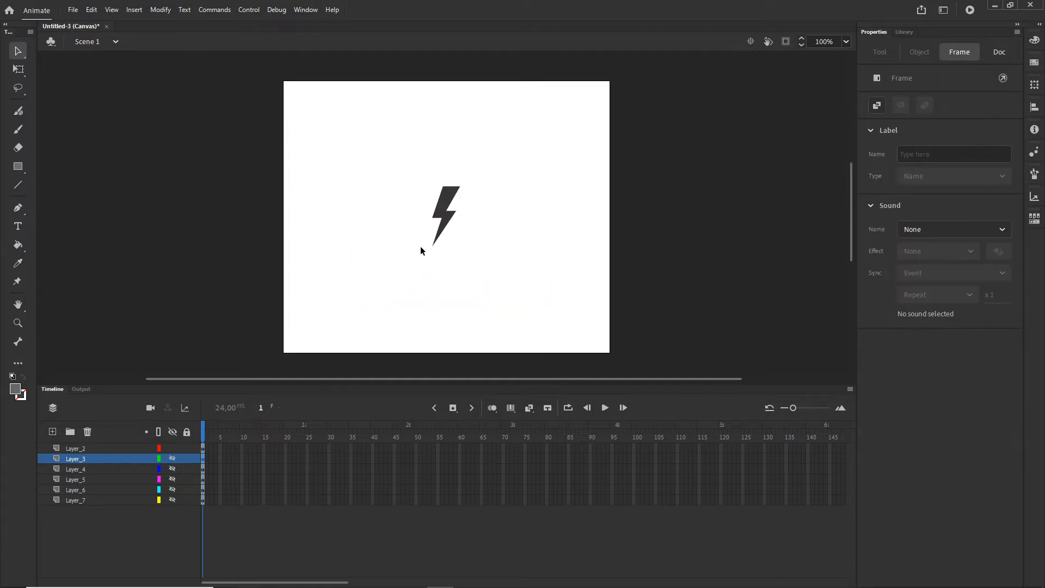
click(447, 213)
key(F8)
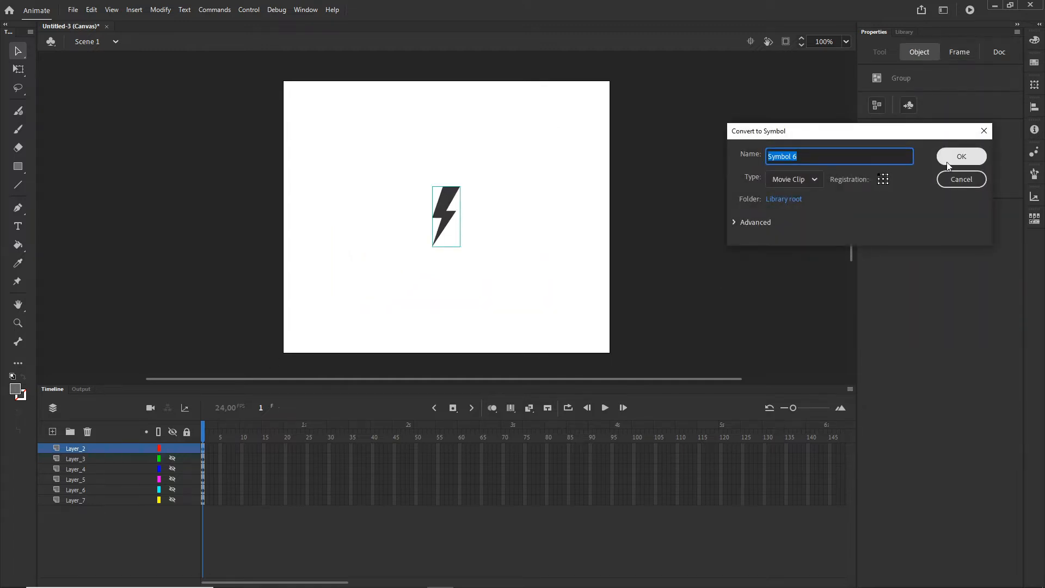
click(966, 155)
Step: Show all hidden layers and convert all the artwork on the stage into one Movie Clip symbol named "all"
drag(174, 464, 170, 504)
click(623, 300)
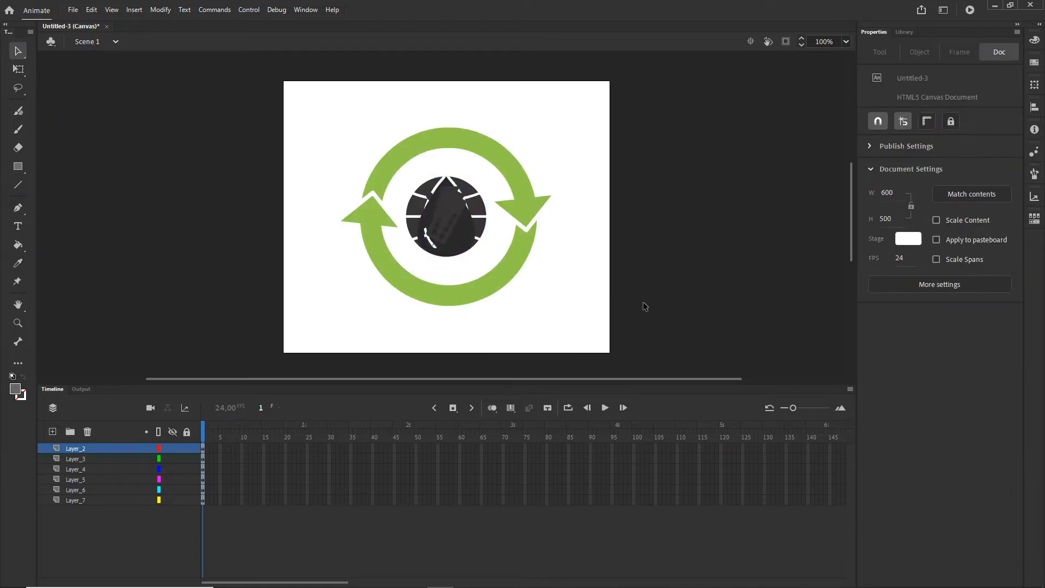
drag(590, 325, 280, 80)
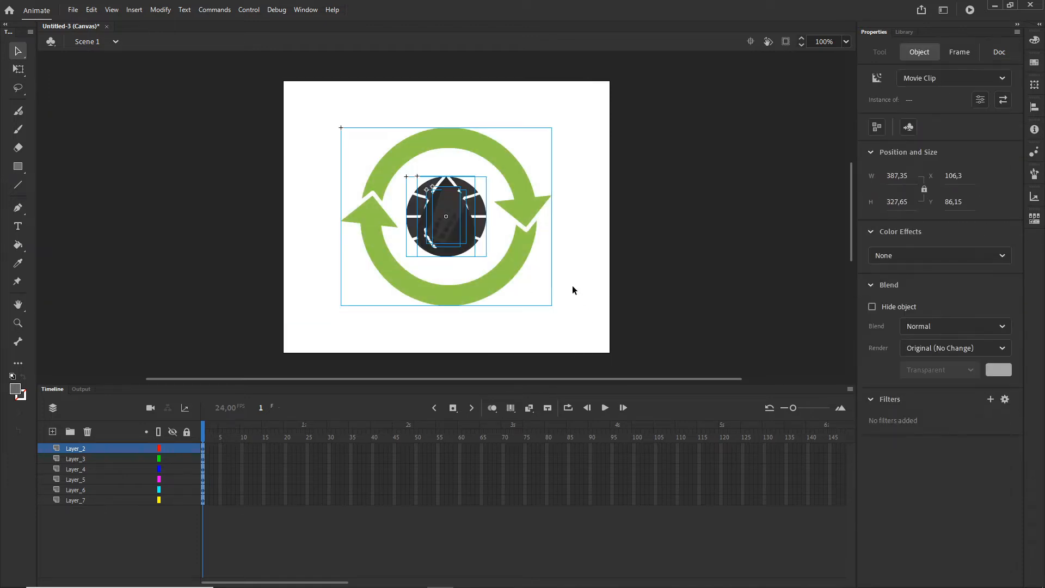
key(F8)
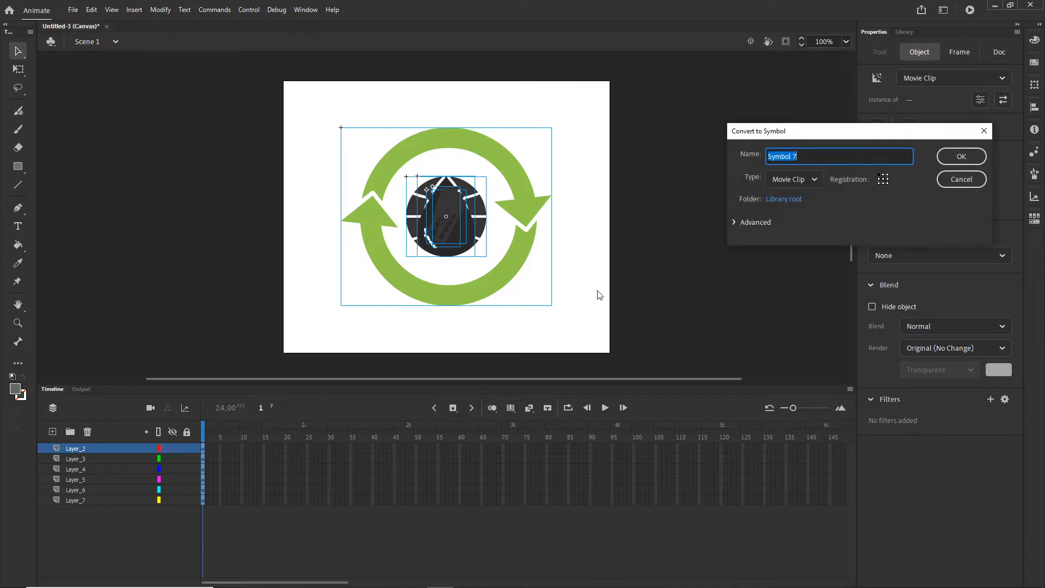
text(all)
click(962, 158)
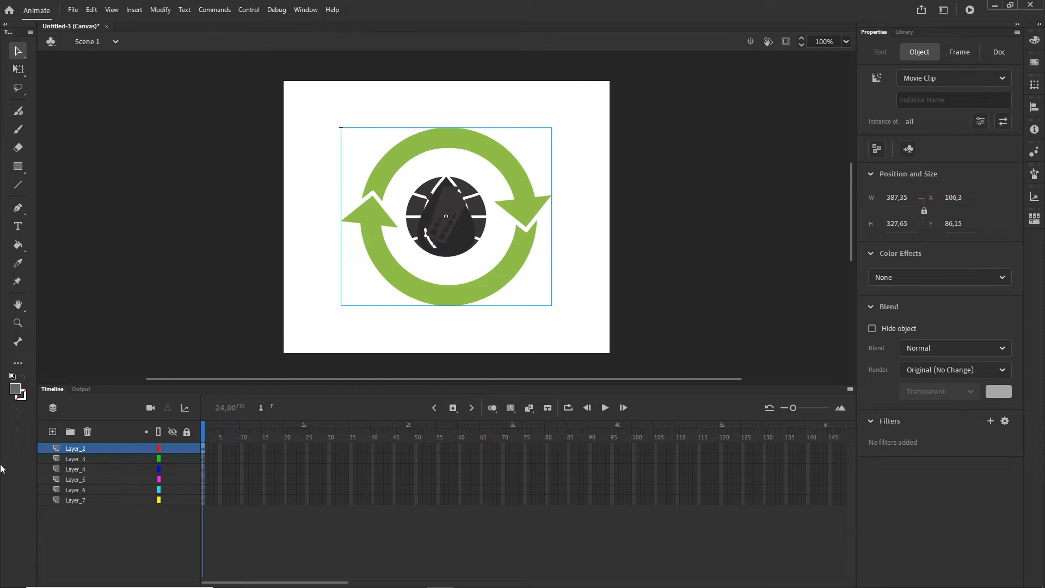
Step: Delete the empty layers Layer_3 through Layer_7 from the main timeline
click(76, 460)
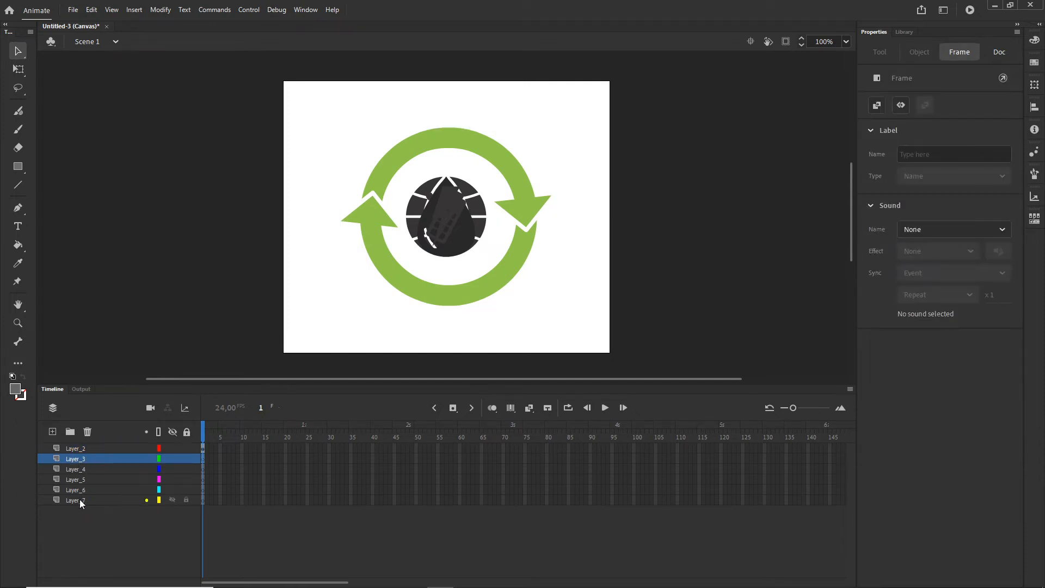
shift+click(77, 501)
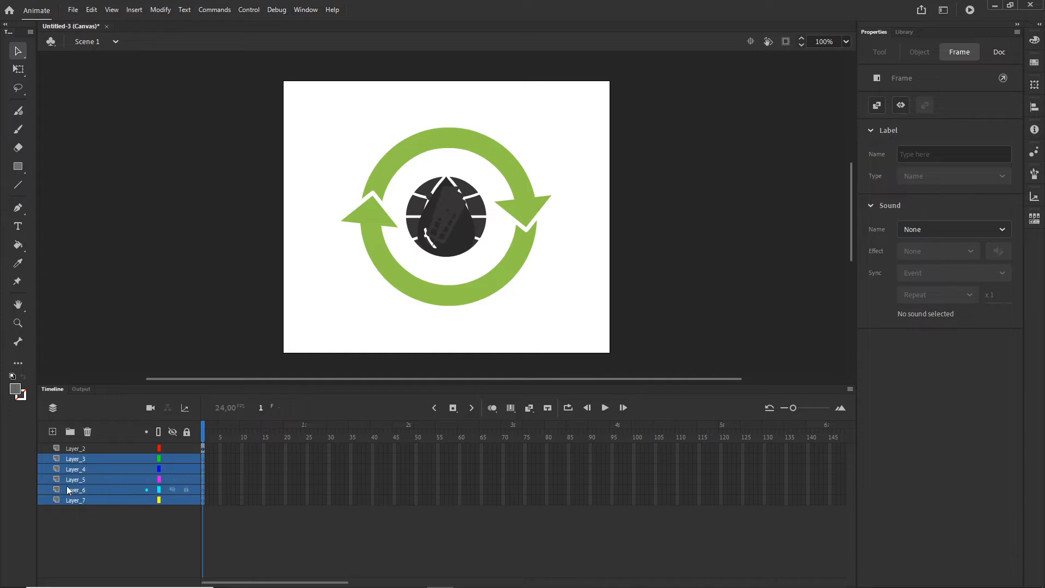
click(95, 527)
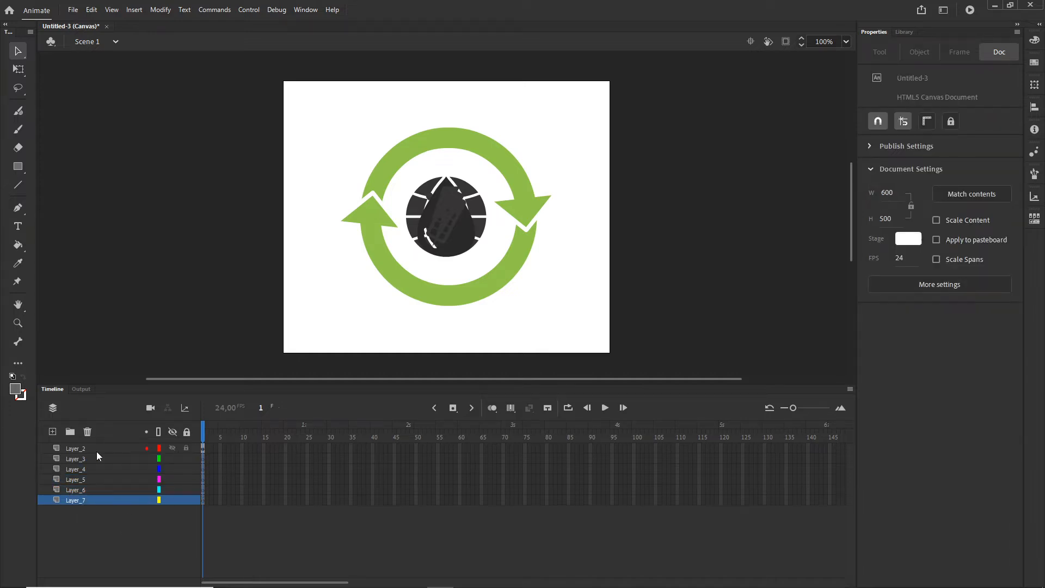
click(75, 459)
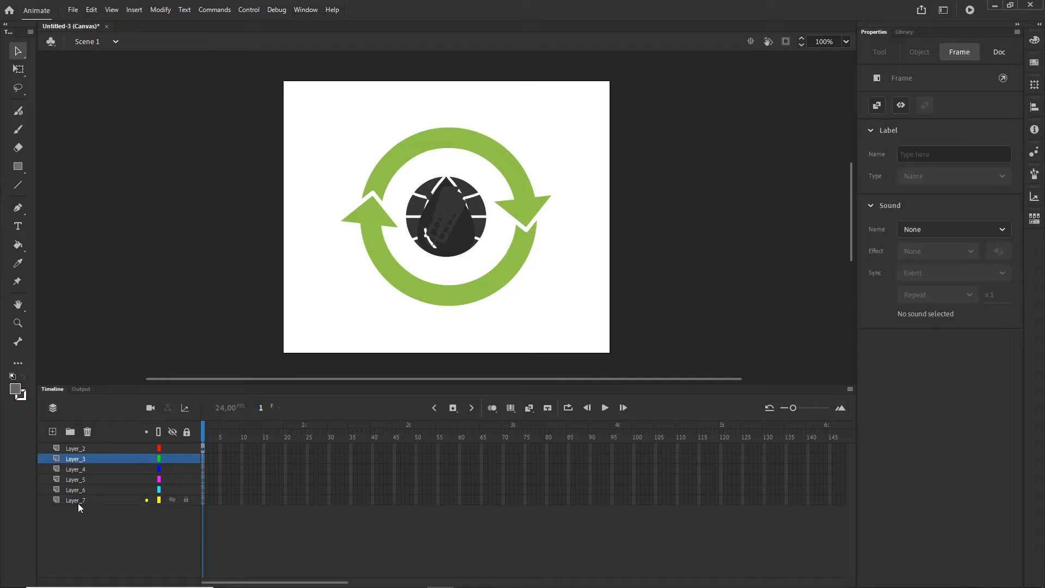
shift+click(78, 501)
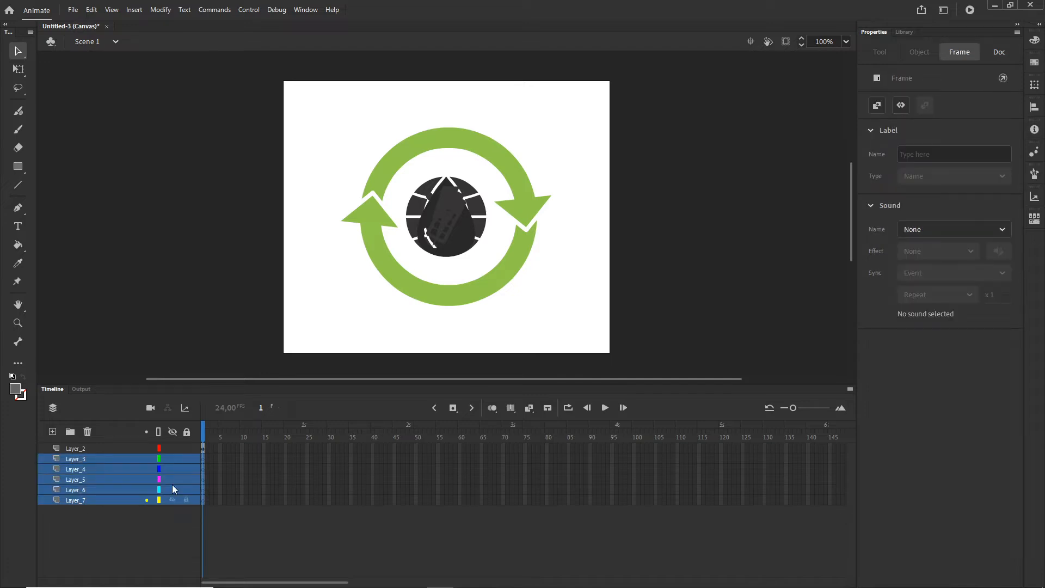
click(87, 432)
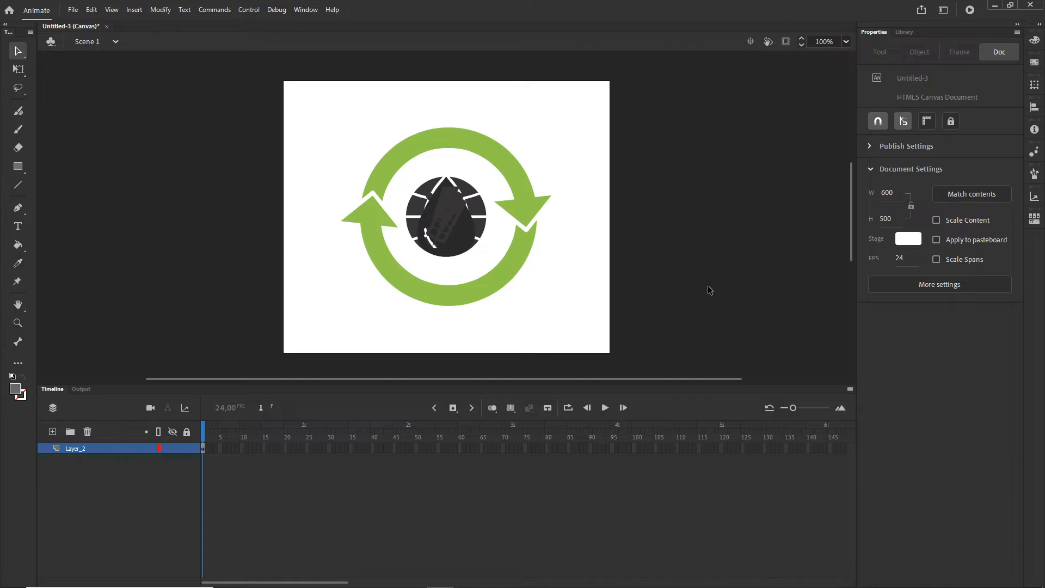
Step: Open the "all" movie clip for editing and distribute all its symbols to separate layers
double_click(458, 219)
click(90, 496)
click(68, 448)
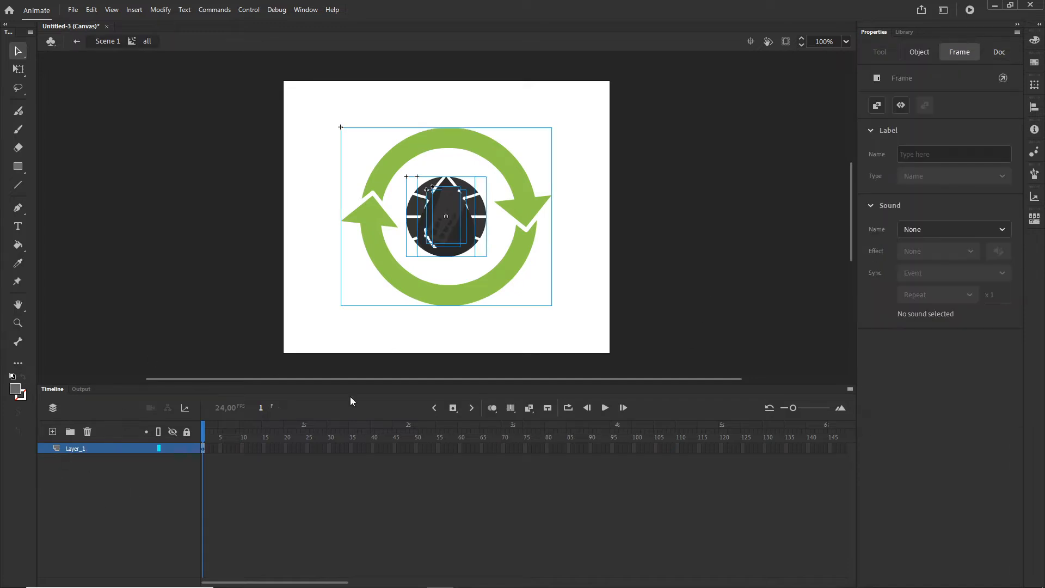
click(583, 324)
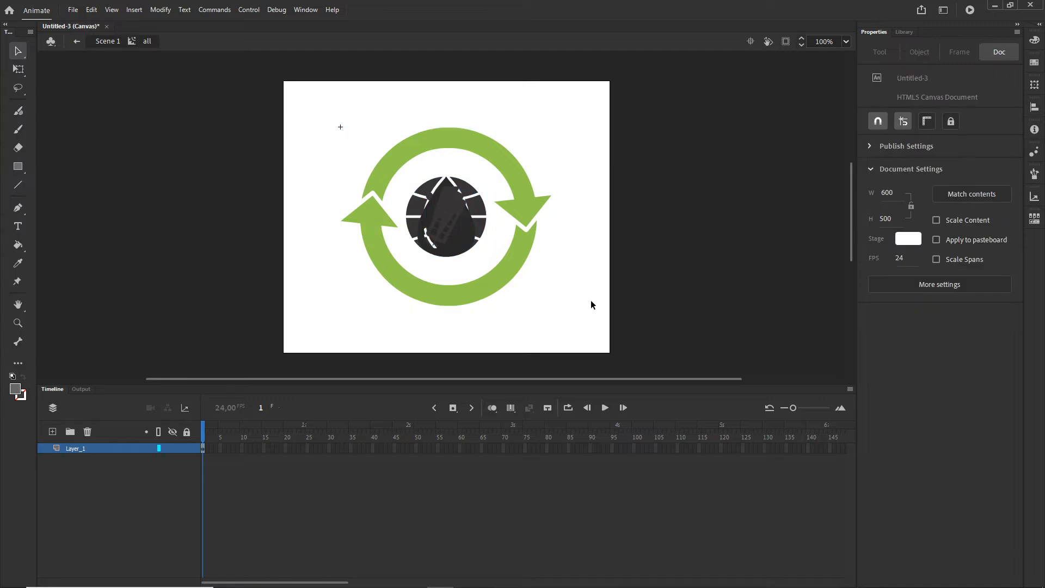
drag(593, 304, 308, 84)
right_click(515, 208)
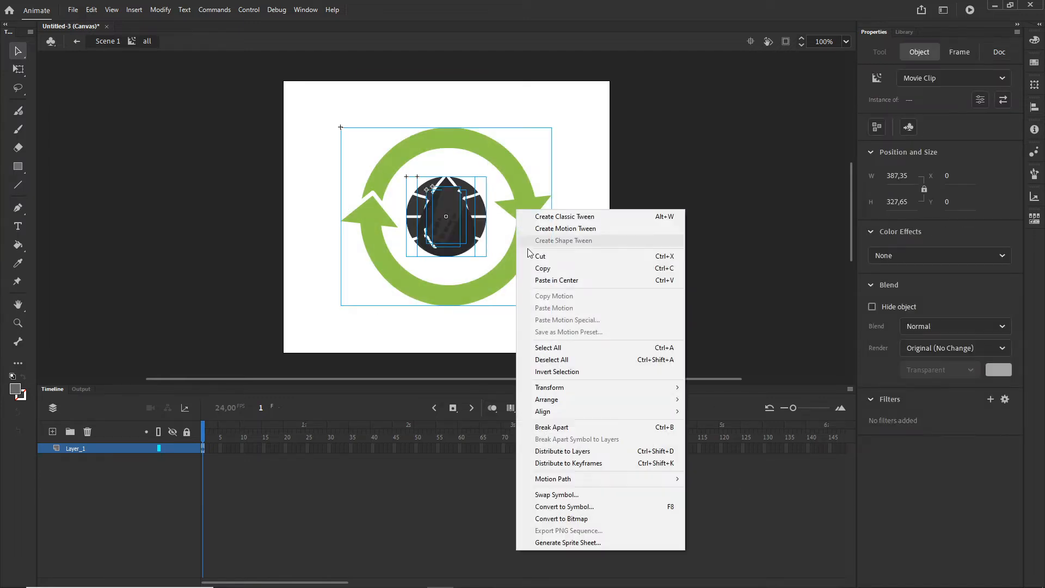
click(567, 454)
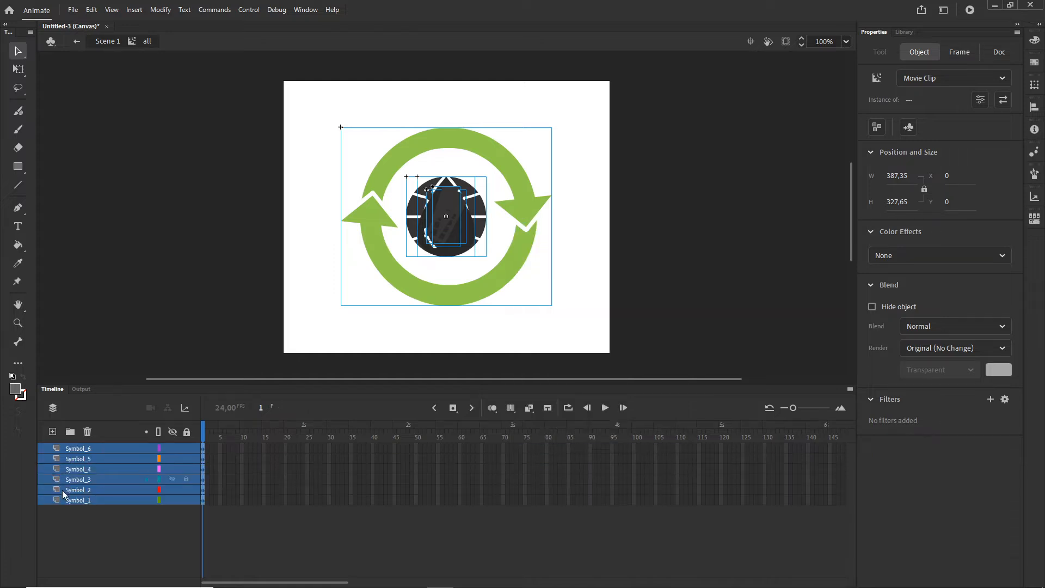
click(122, 532)
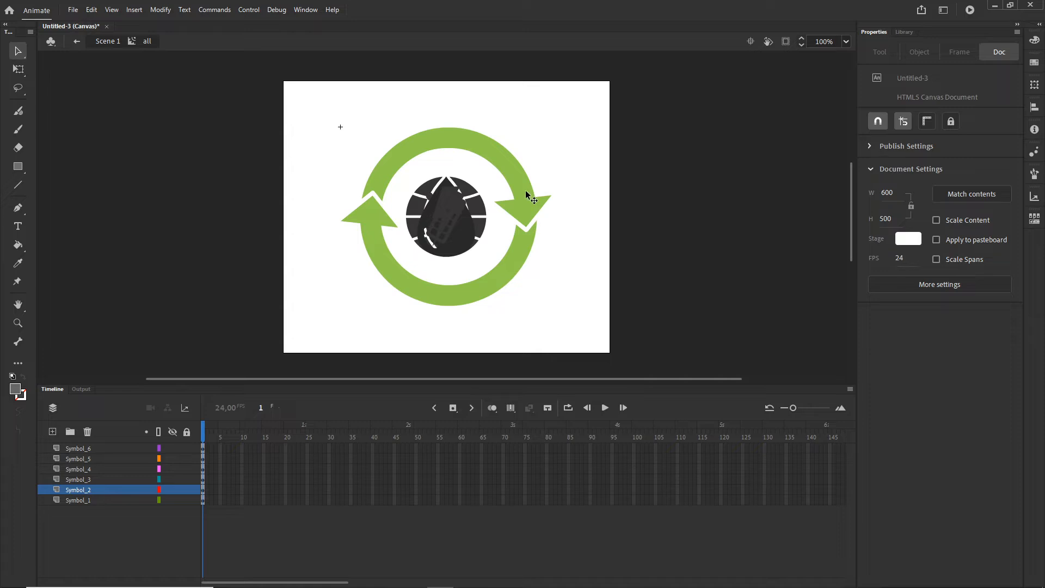
Step: Move the green arrows' layer Symbol_5 to the bottom of the layer stack and rename it "arrows"
click(530, 208)
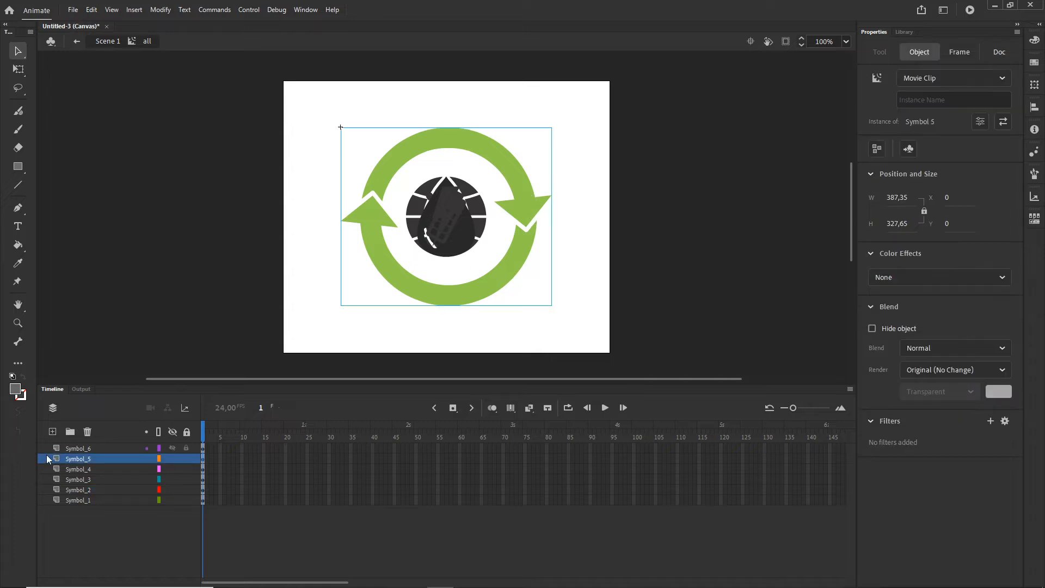
drag(90, 465, 83, 503)
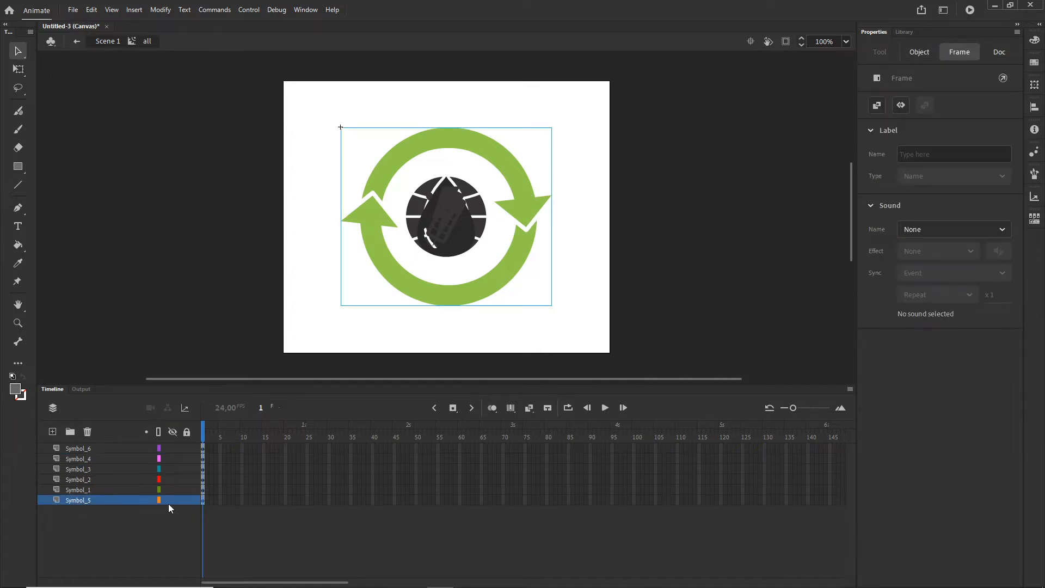
click(172, 500)
click(172, 499)
double_click(81, 500)
text(arrows)
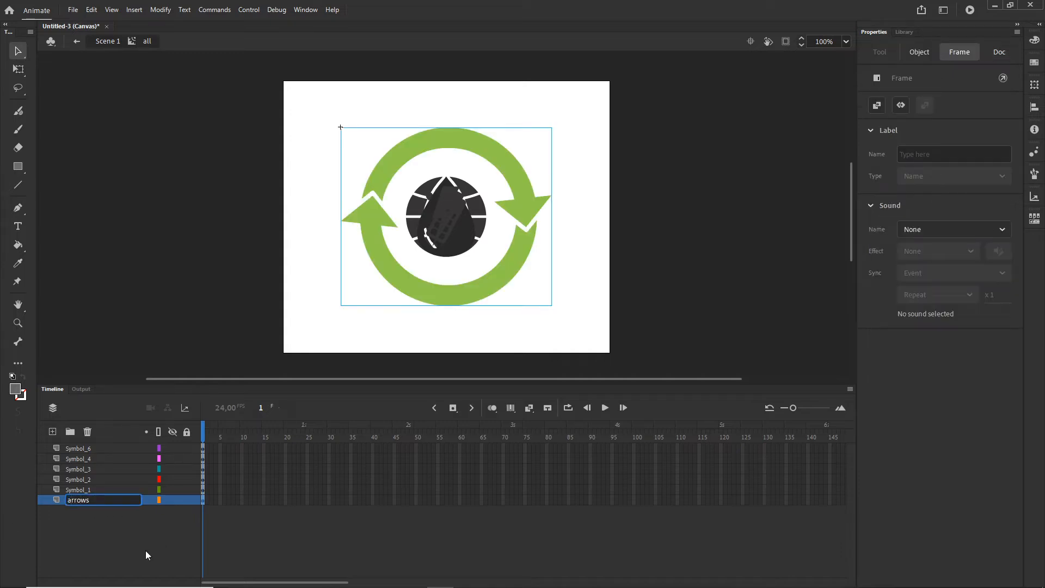
click(145, 551)
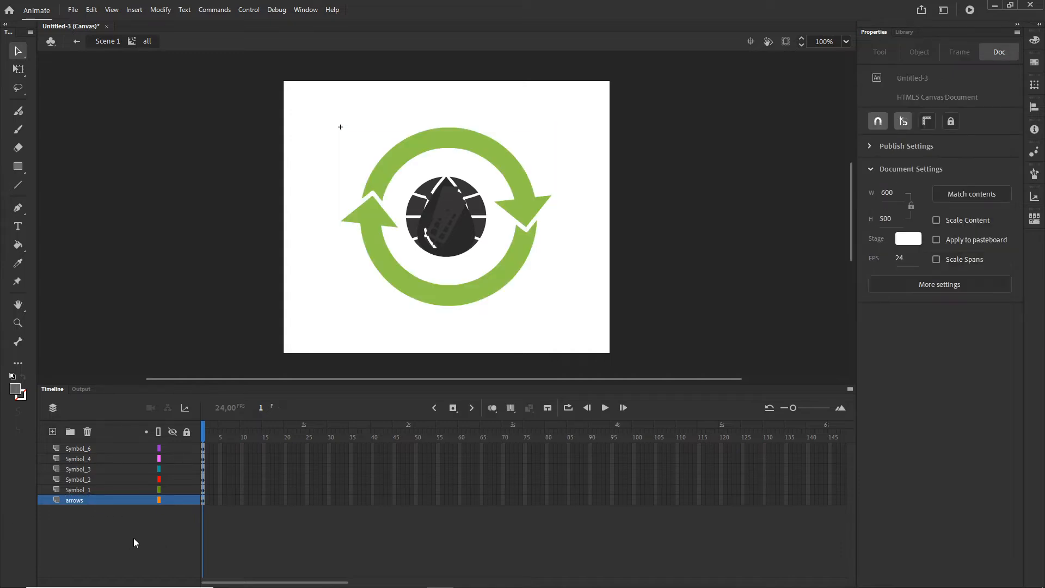
Step: Extend the bottle's Symbol_1 layer to frame 10
click(86, 494)
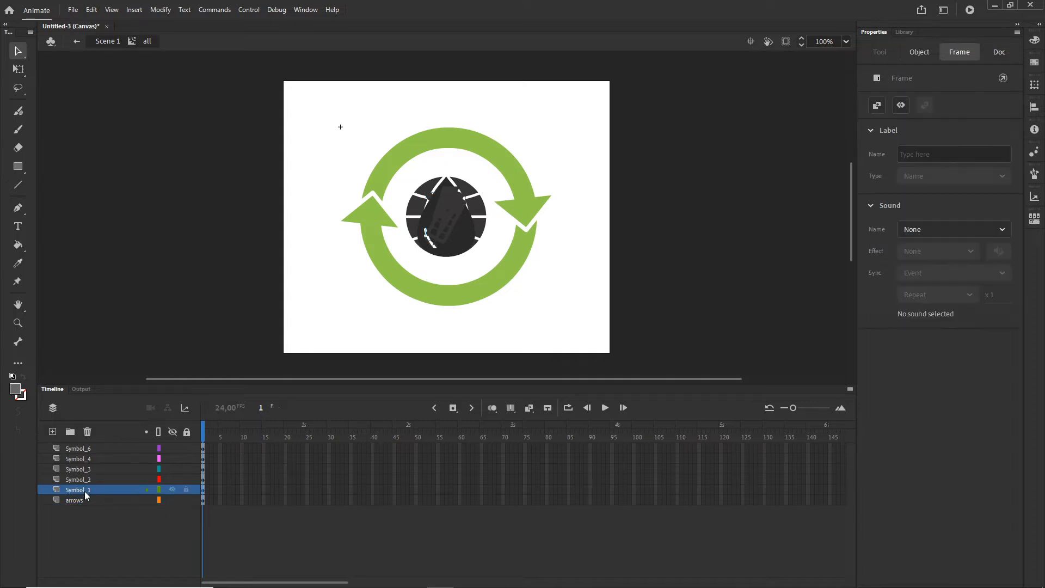
click(242, 490)
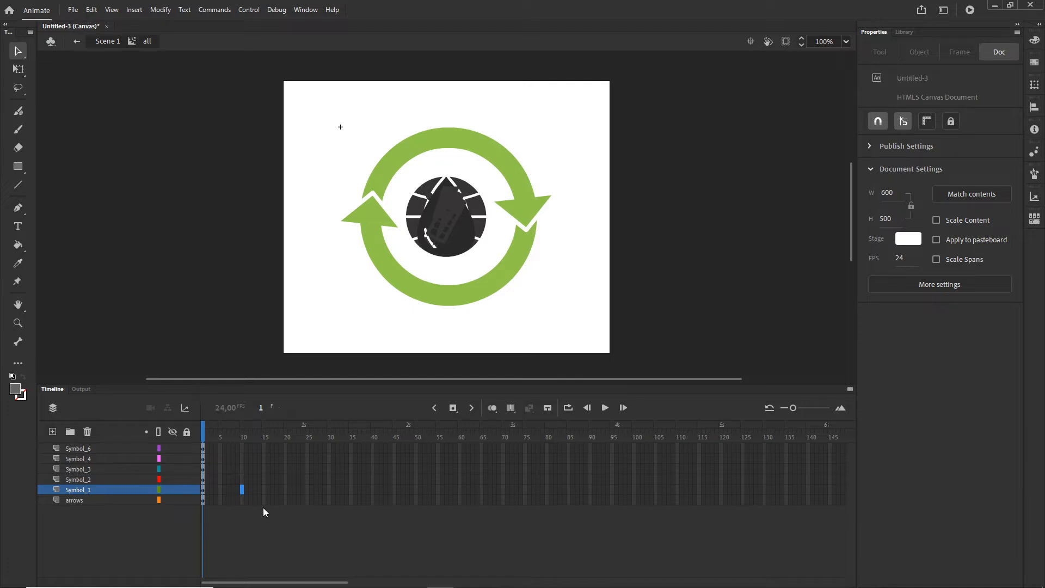
key(F5)
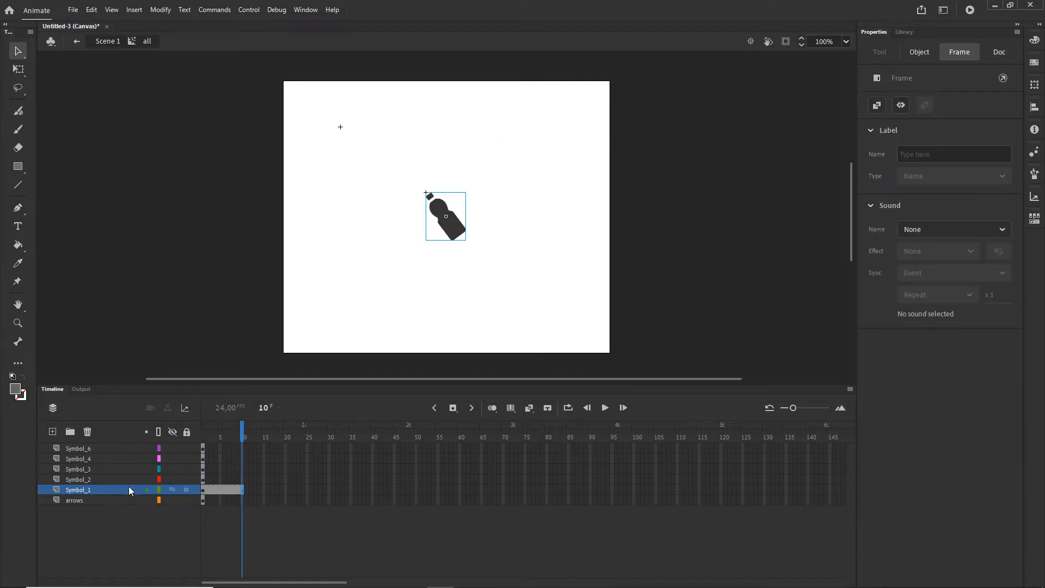
Step: Move the globe's keyframe on the Symbol_2 layer to frame 11 and extend the layer to frame 20
click(82, 479)
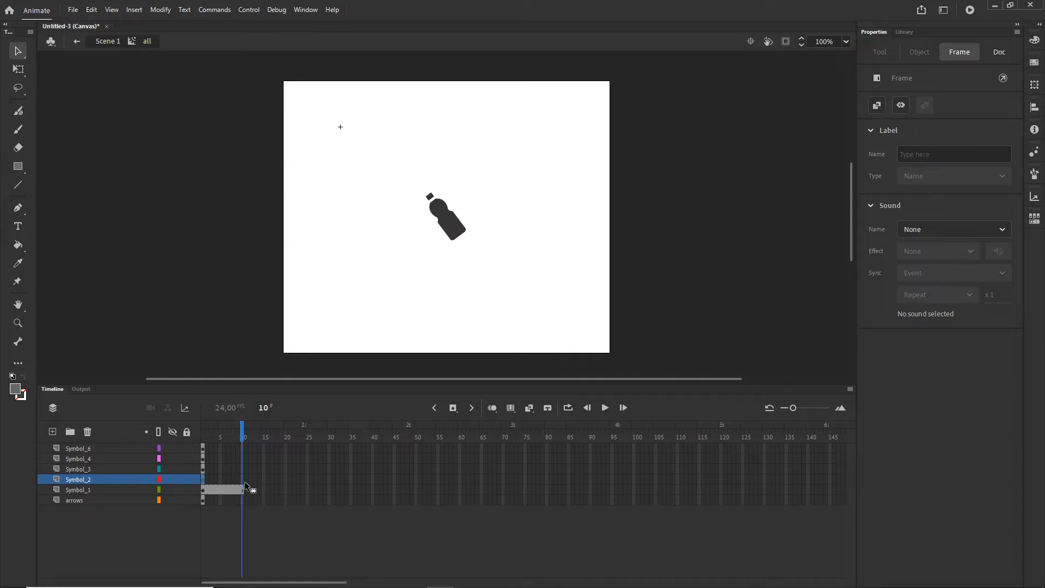
key(F5)
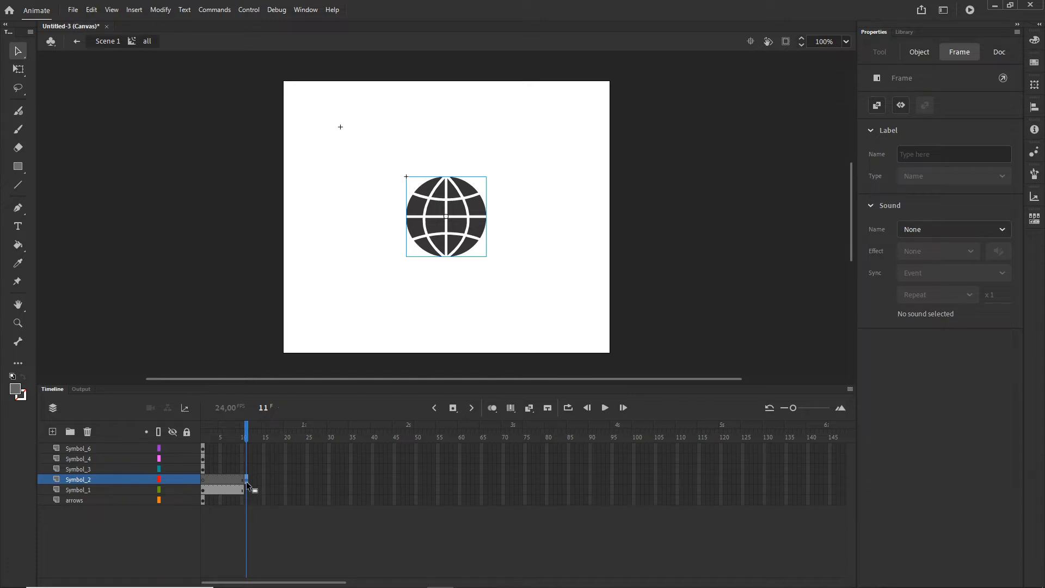
drag(247, 481, 247, 481)
click(286, 479)
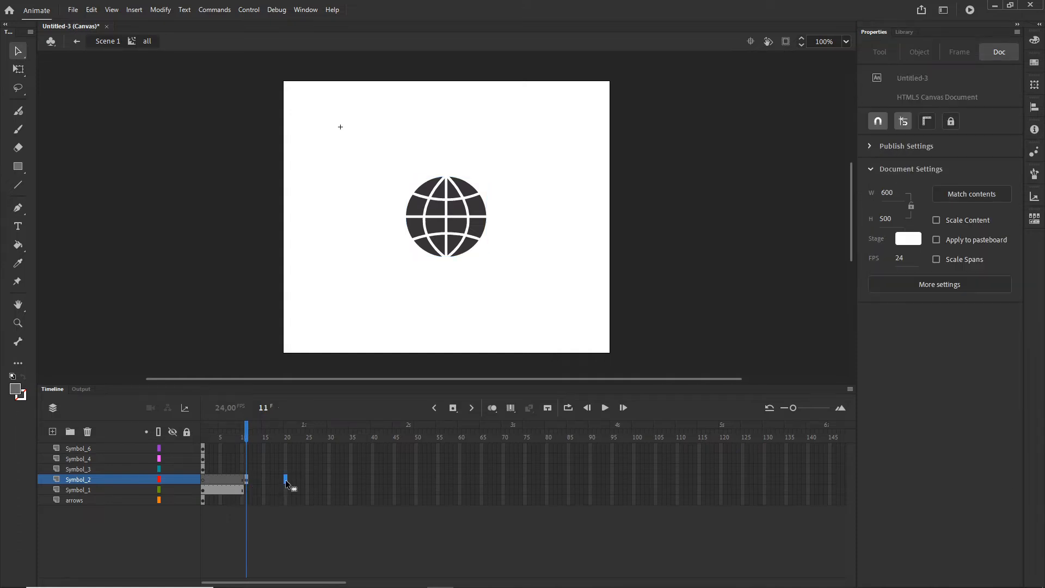
right_click(286, 479)
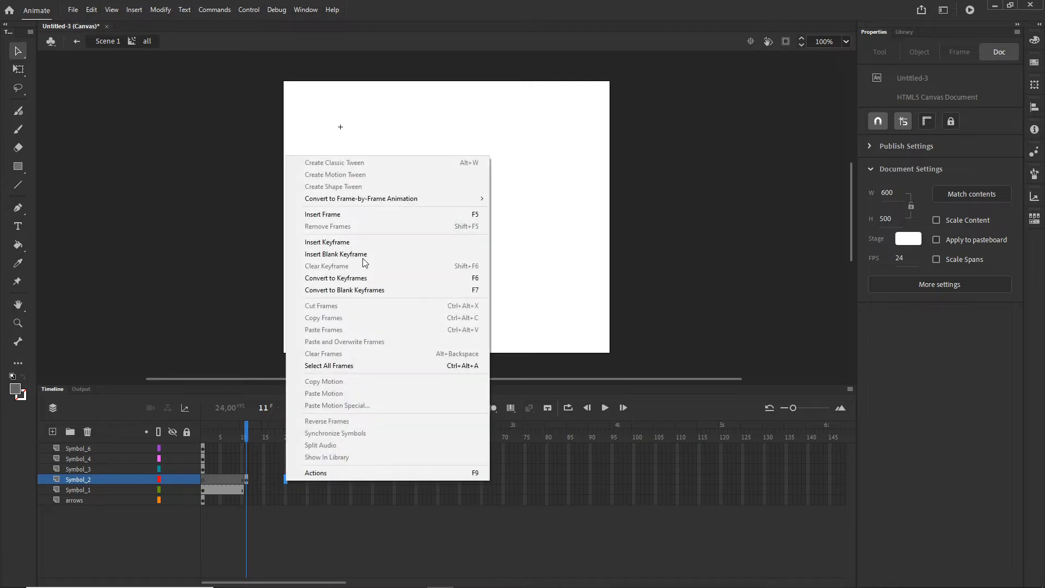
click(339, 215)
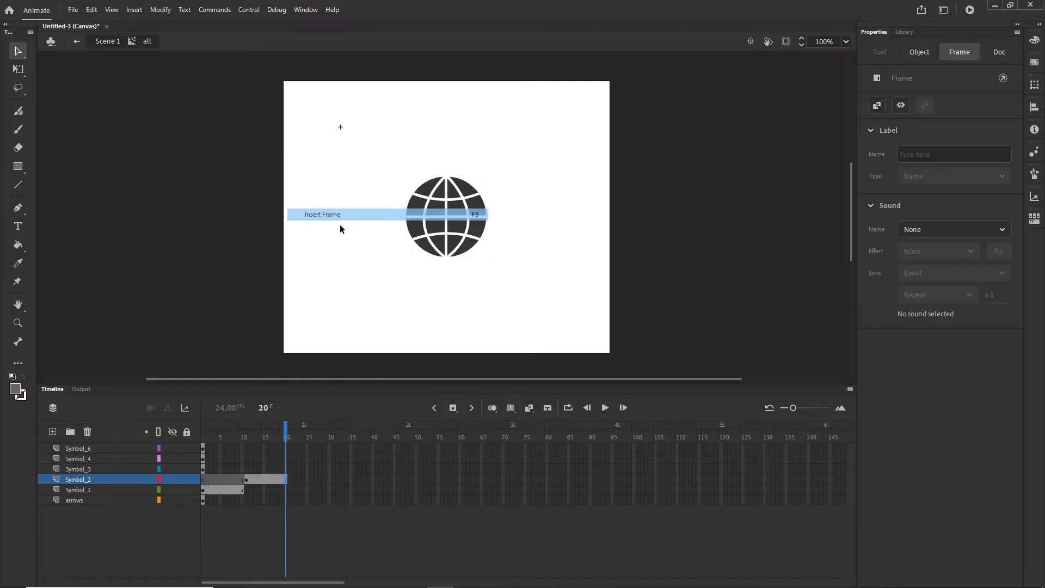
Step: Start the water drop at frame 21 on the Symbol_3 layer and extend it to frame 29
click(203, 470)
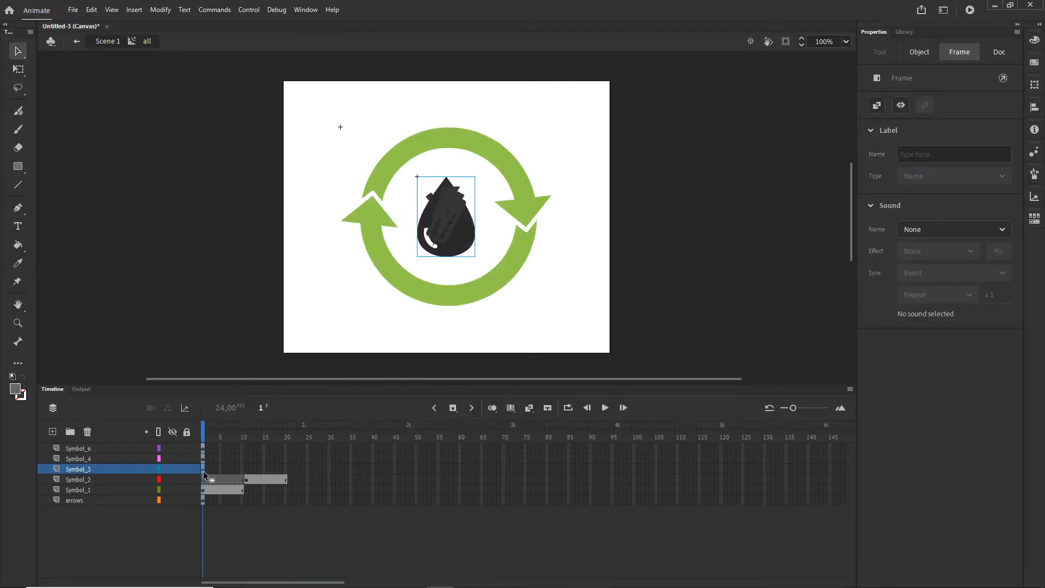
click(277, 469)
key(F6)
click(323, 472)
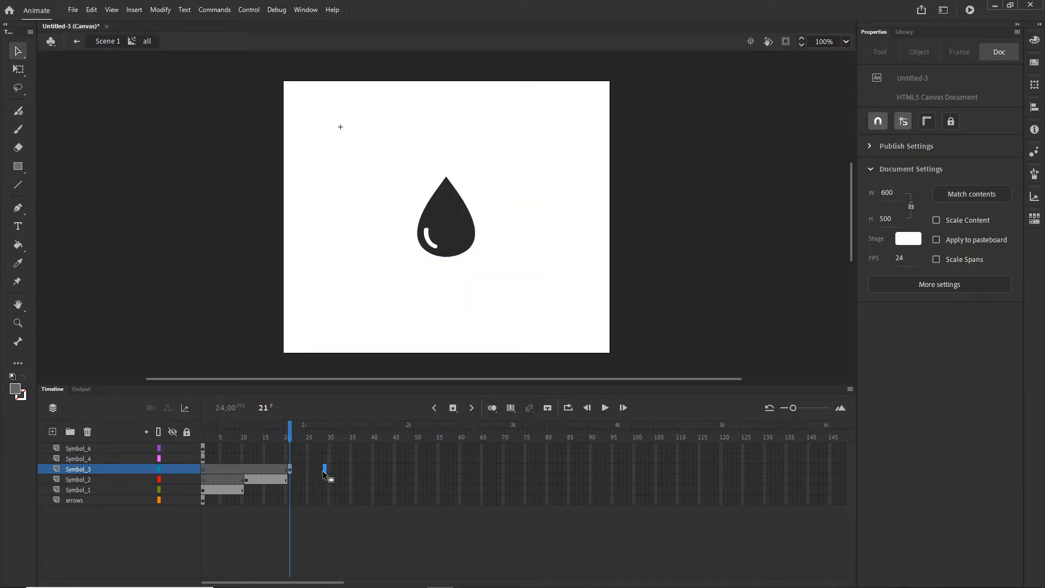
key(F6)
Step: Move the battery's keyframe on the Symbol_4 layer to frame 30 and extend the layer to frame 38
click(202, 460)
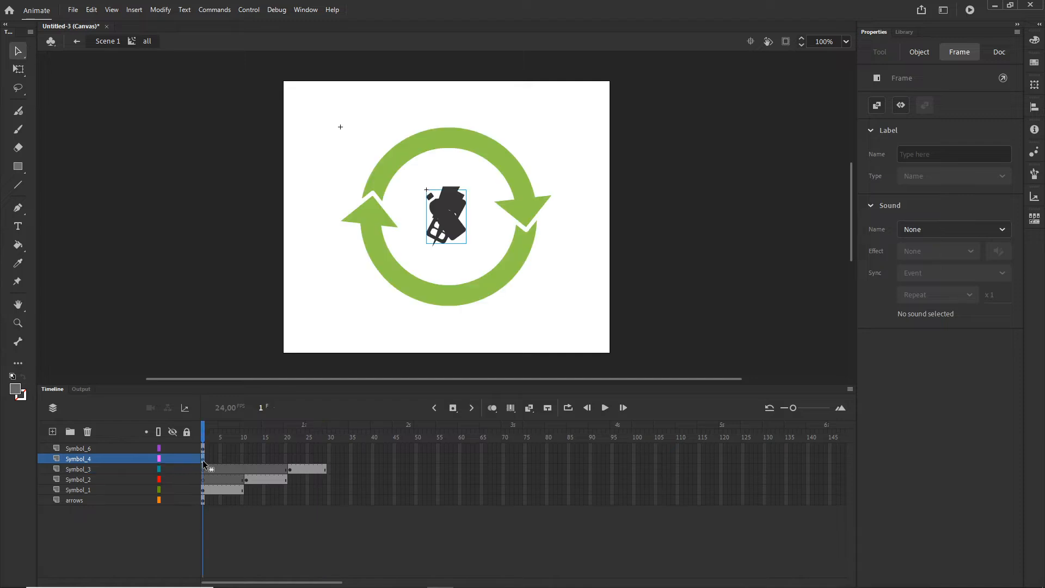
drag(325, 461, 328, 458)
click(364, 460)
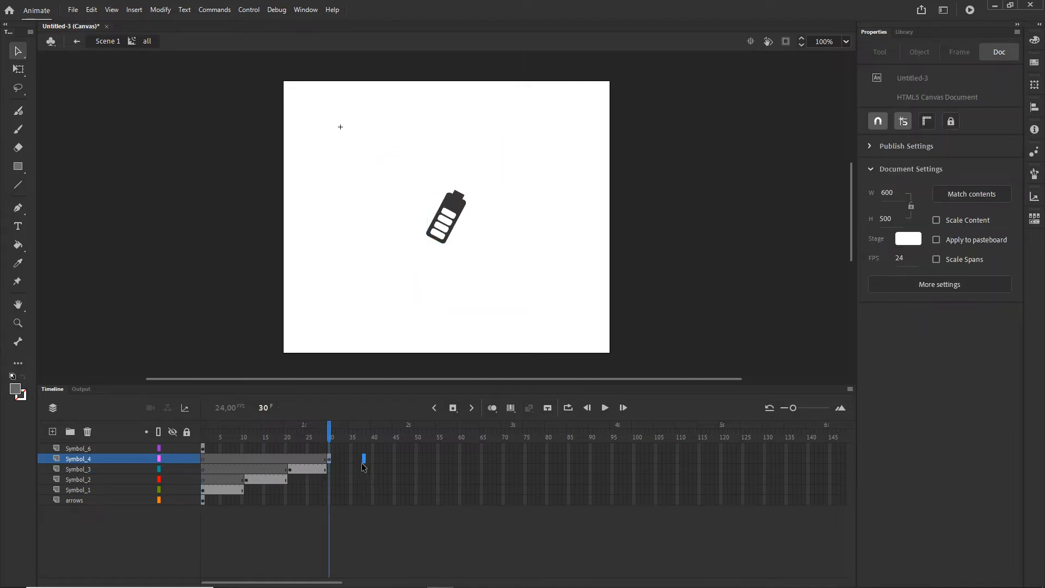
key(F5)
Step: Move the lightning bolt's keyframe on the Symbol_6 layer to frame 40 and extend the layer to frame 50
click(204, 450)
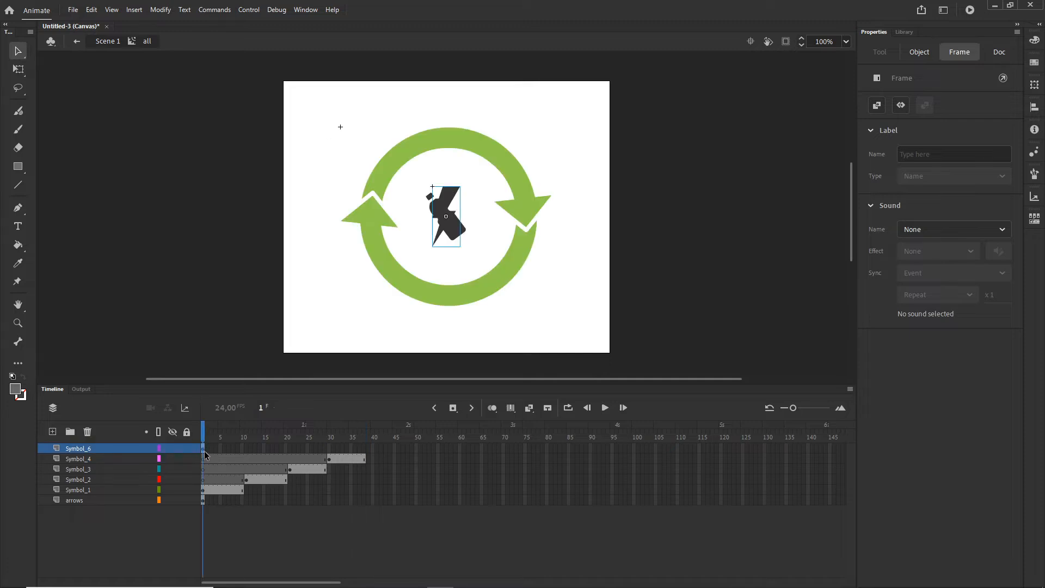
drag(205, 453, 373, 452)
click(417, 451)
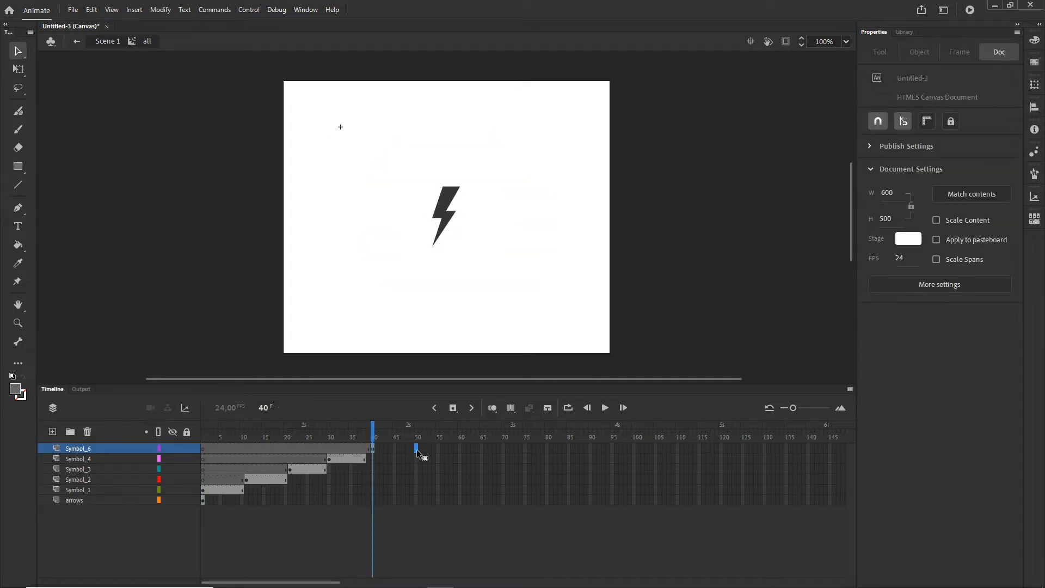
key(F5)
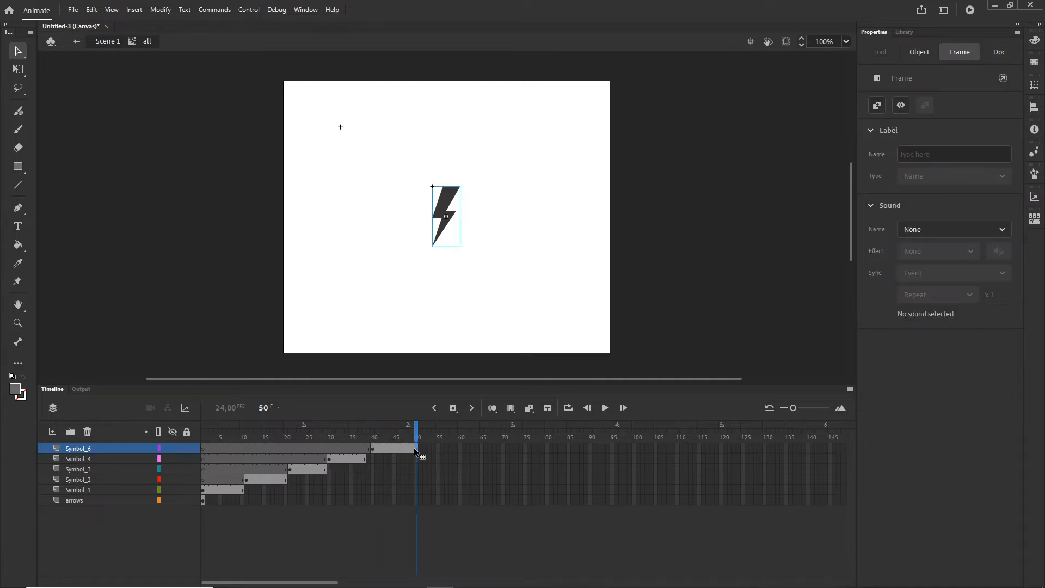
drag(369, 461, 372, 460)
key(ctrl+z)
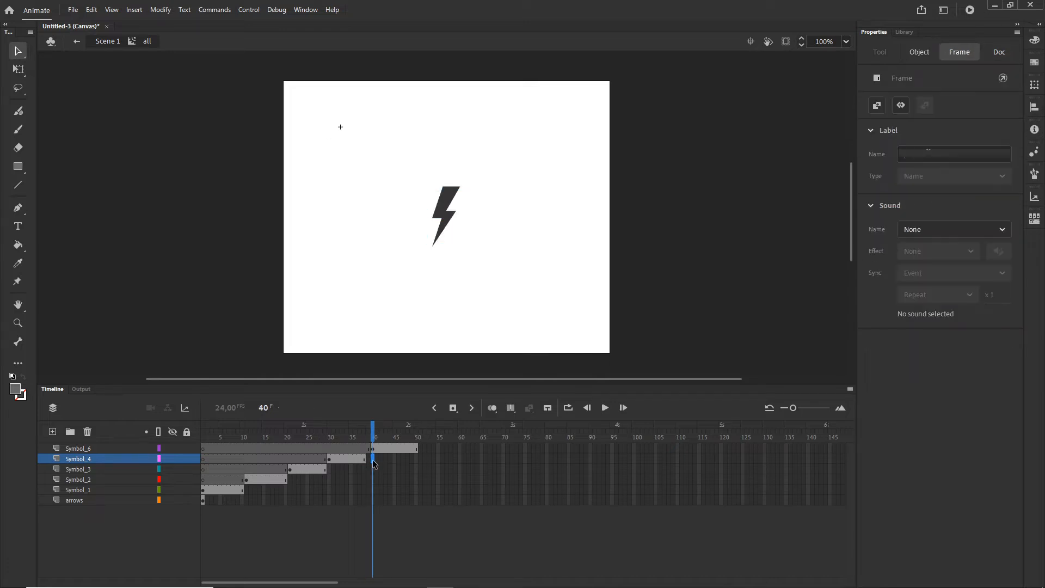
click(363, 461)
click(329, 461)
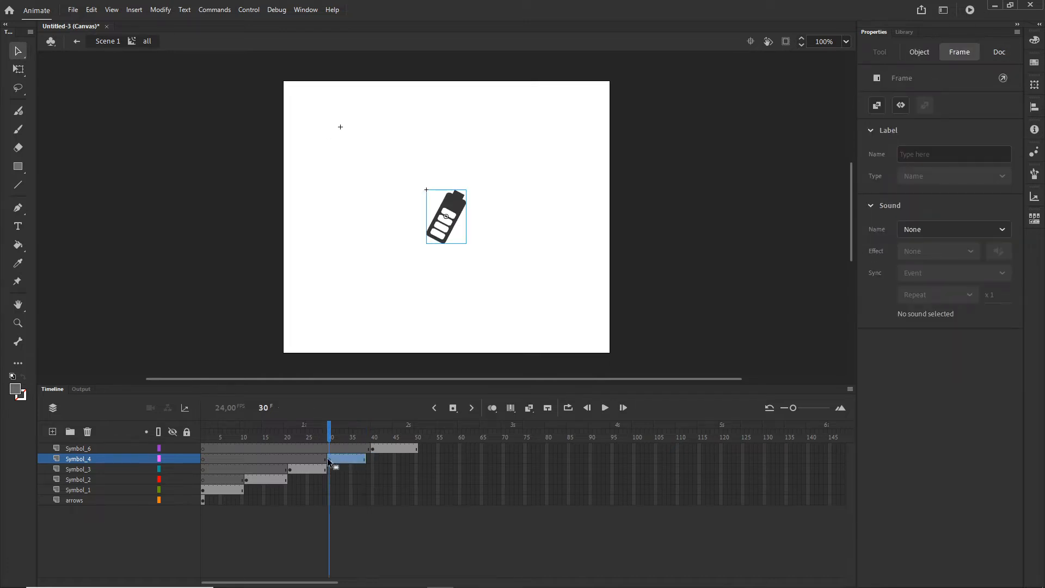
drag(329, 461, 320, 460)
key(ctrl+z)
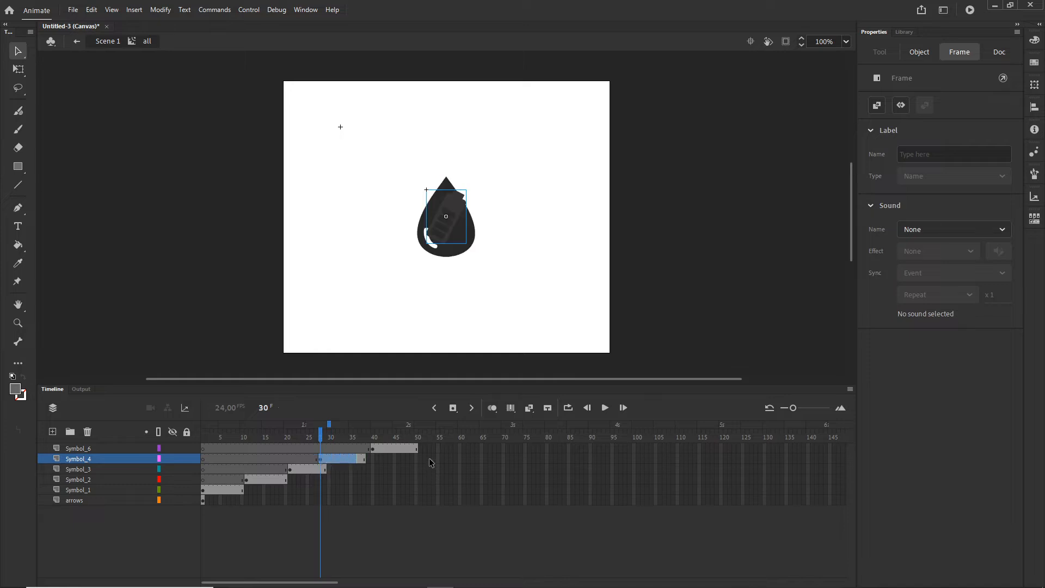
Step: Extend the arrows layer to frame 50 and scrub the timeline to check the icon sequence
click(404, 510)
click(276, 432)
drag(262, 432, 338, 432)
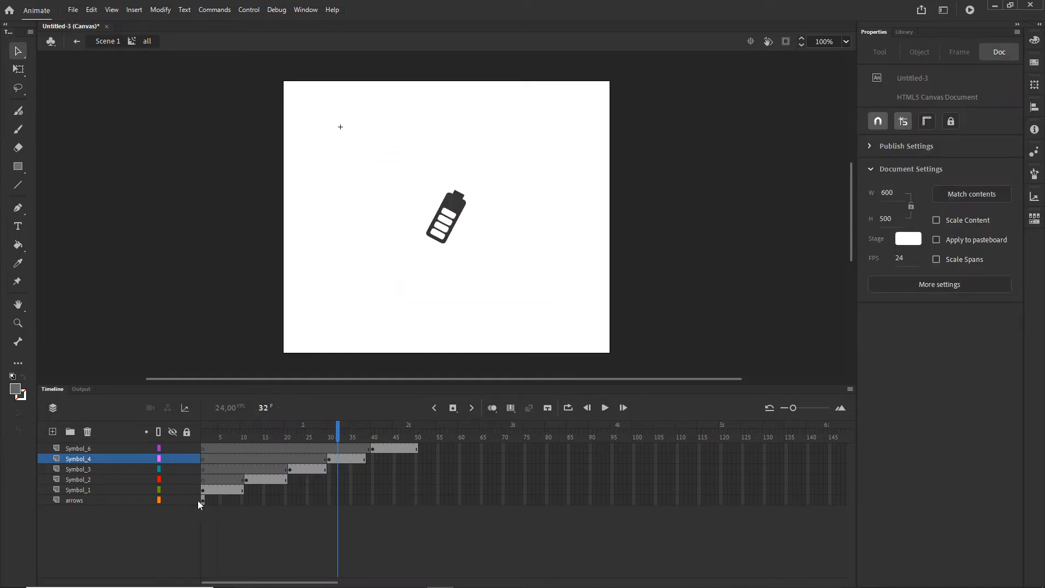
click(73, 499)
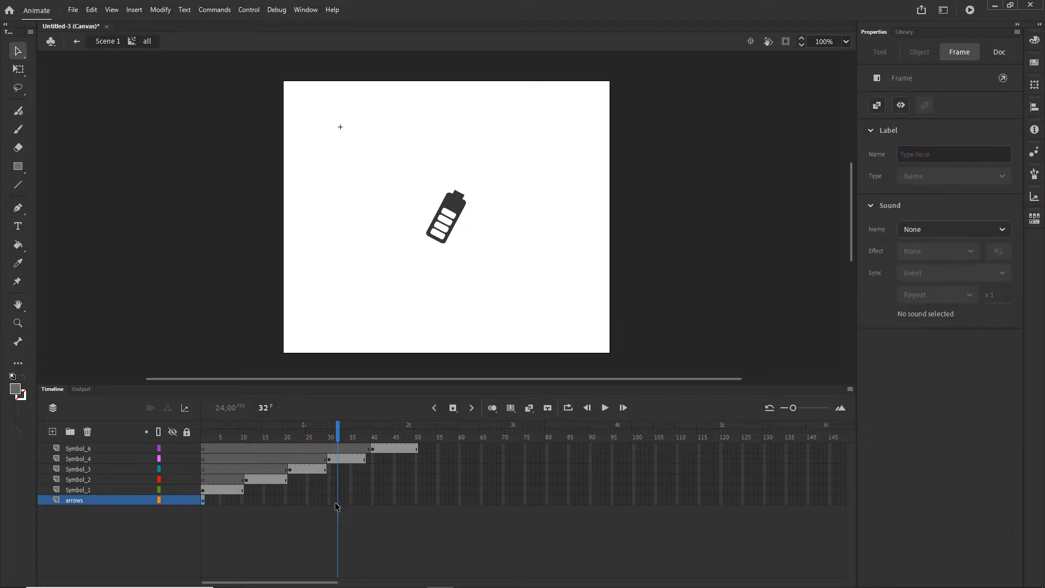
click(416, 501)
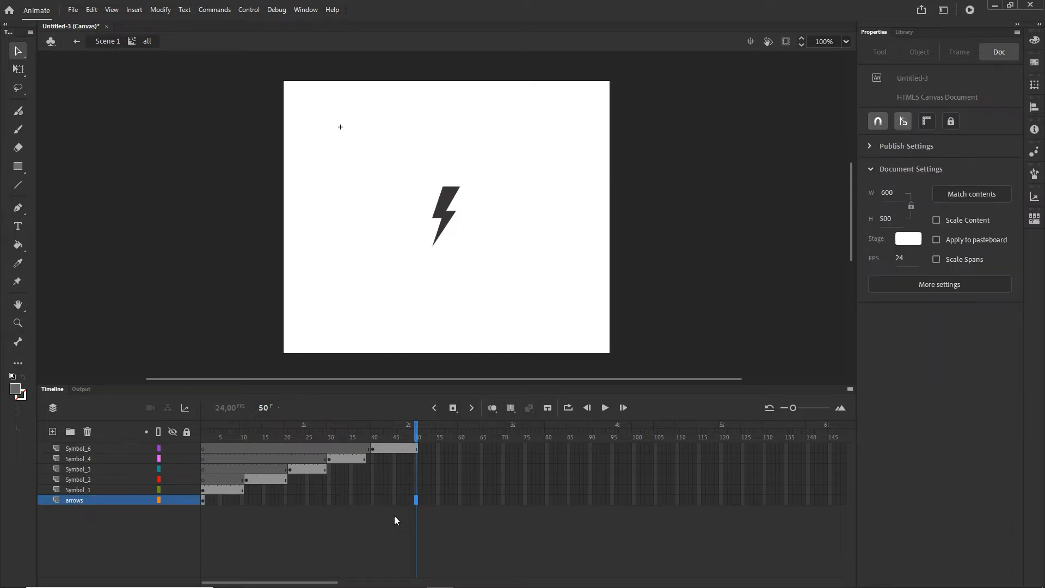
key(F5)
drag(417, 439, 383, 443)
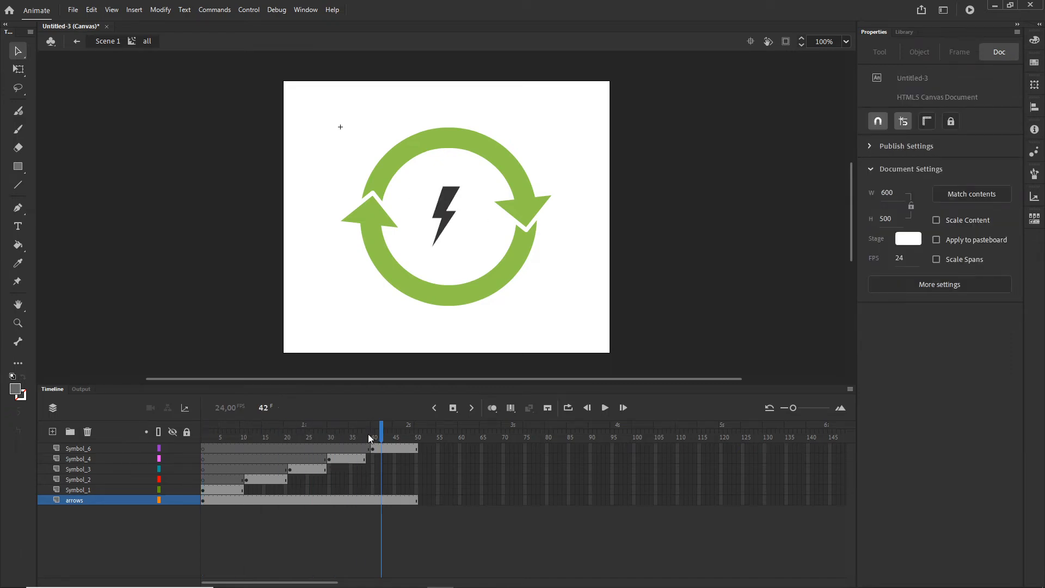
Step: Save the document as recycle3.fla, test it in the browser, and return to the symbol's timeline
key(ctrl+s)
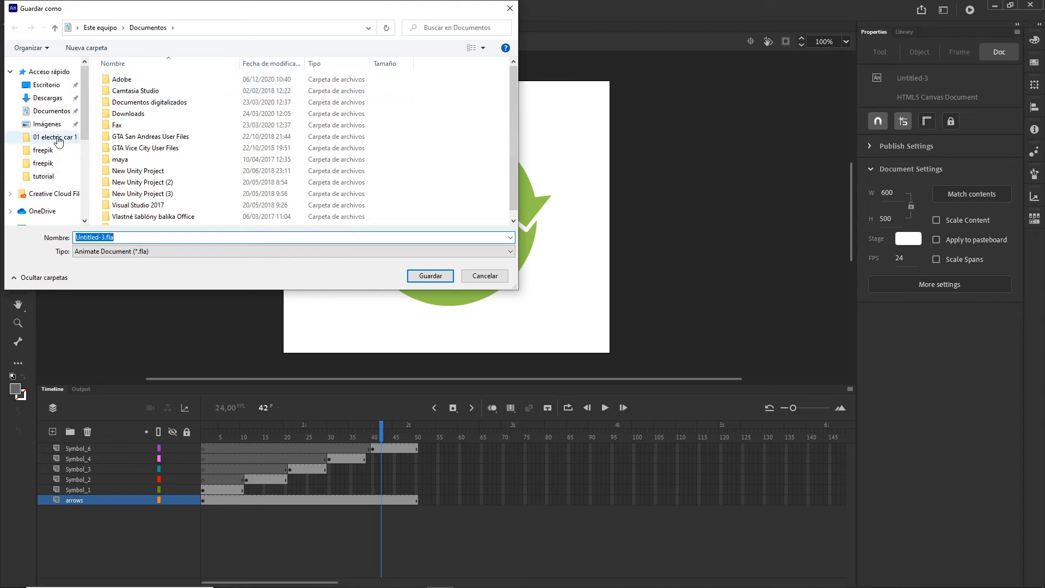
click(38, 89)
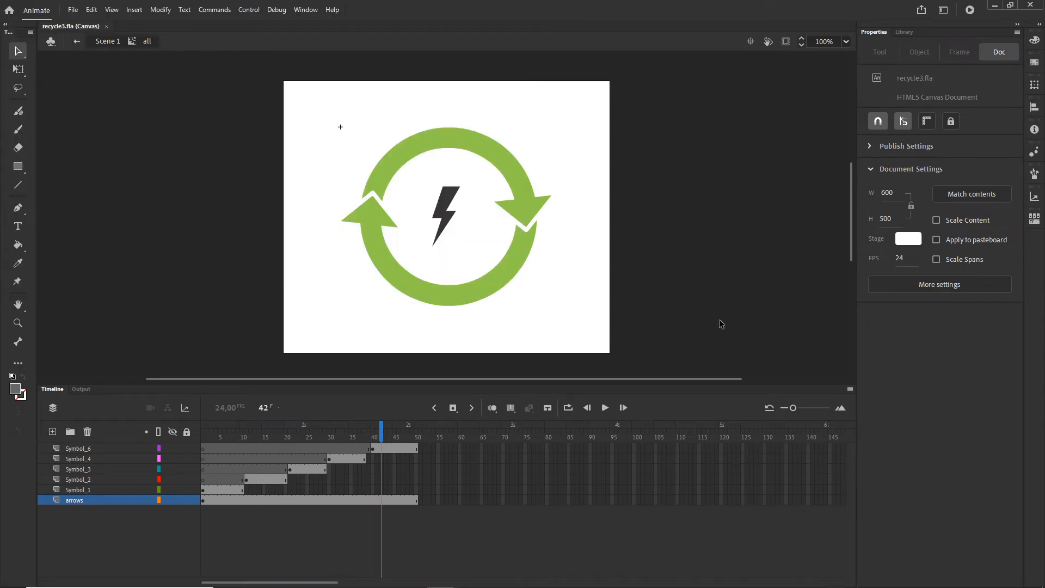
key(ctrl+Return)
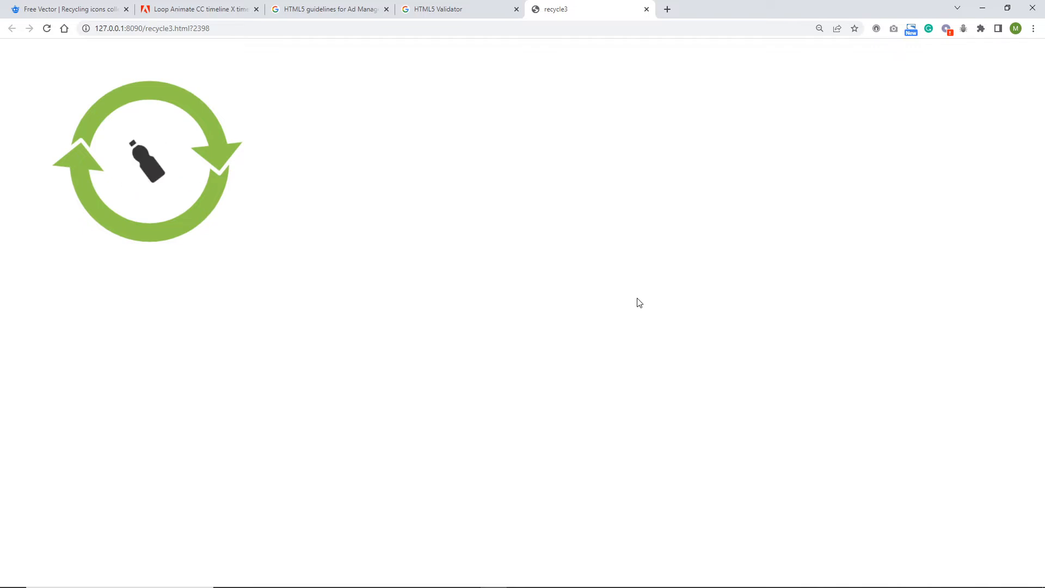
click(441, 581)
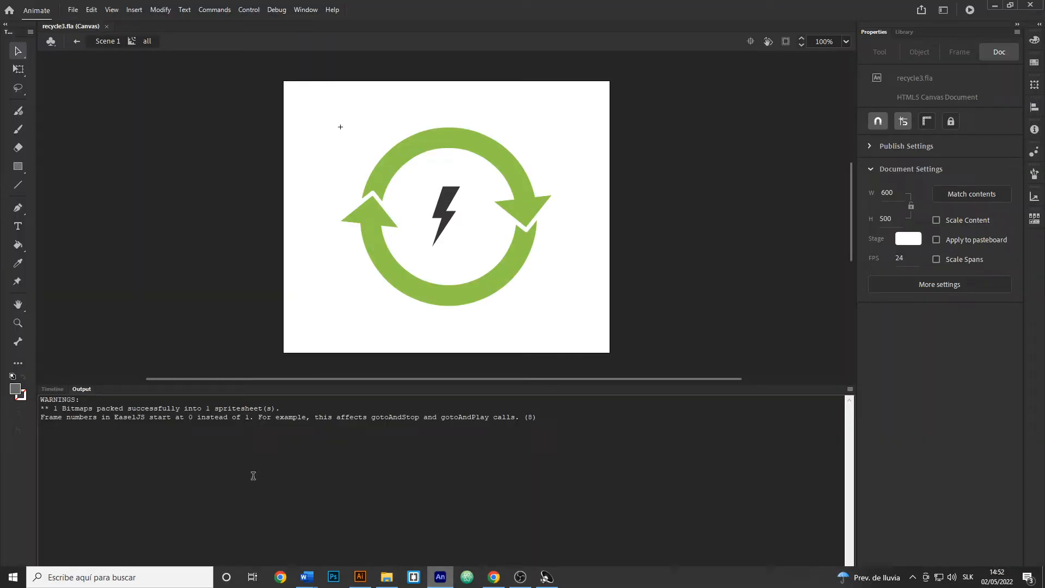
click(54, 389)
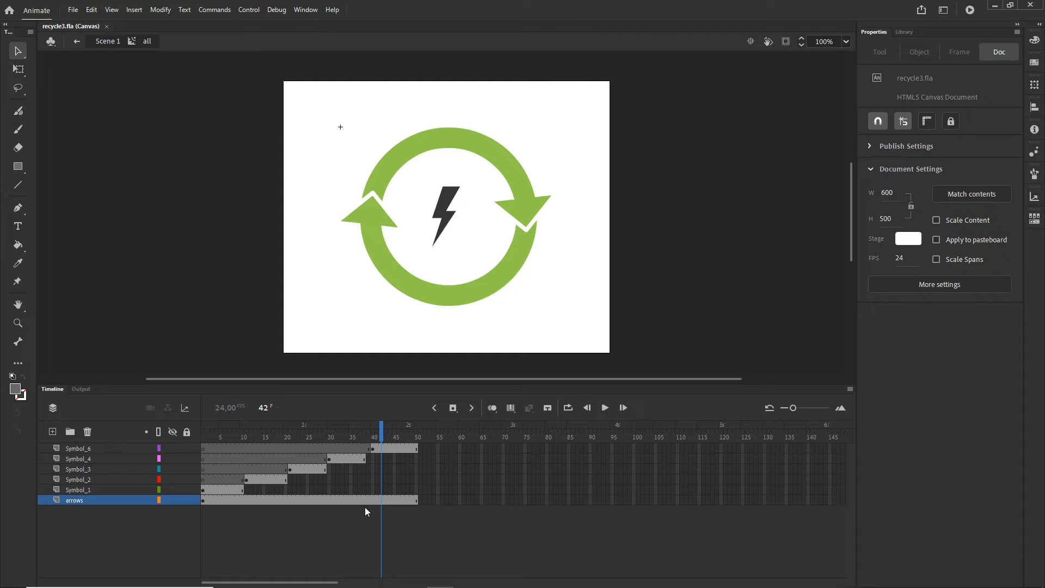
Step: Enlarge the bottle inside Symbol 1 around its center to about 98 × 117 px, then return to the "all" symbol
click(246, 483)
click(209, 491)
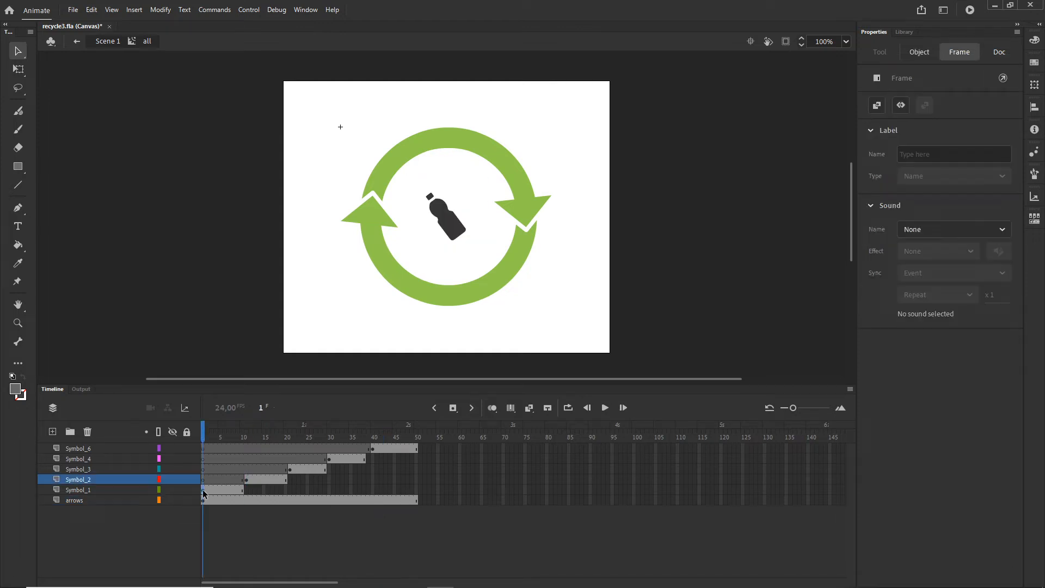
double_click(449, 232)
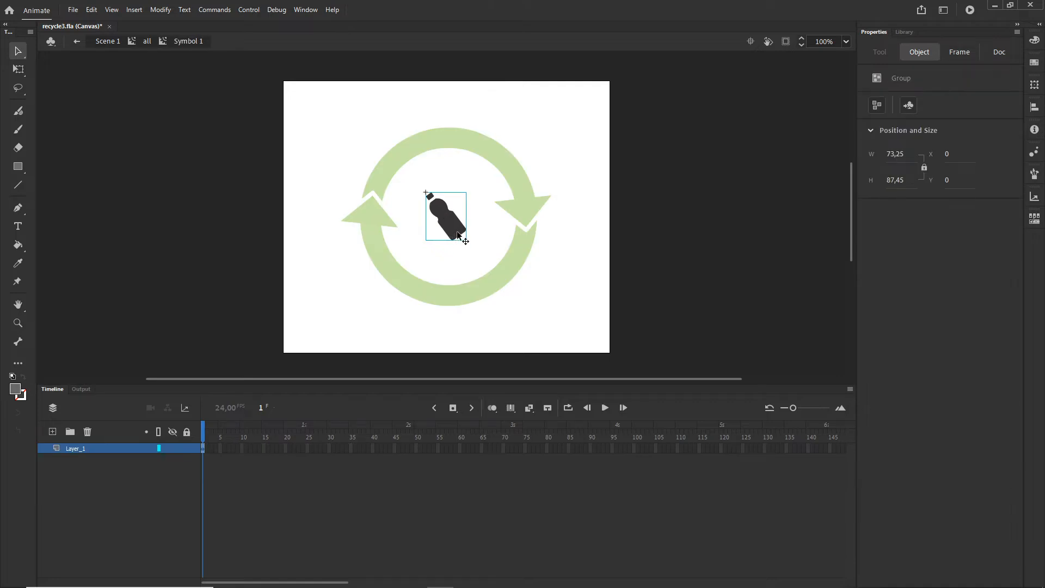
key(q)
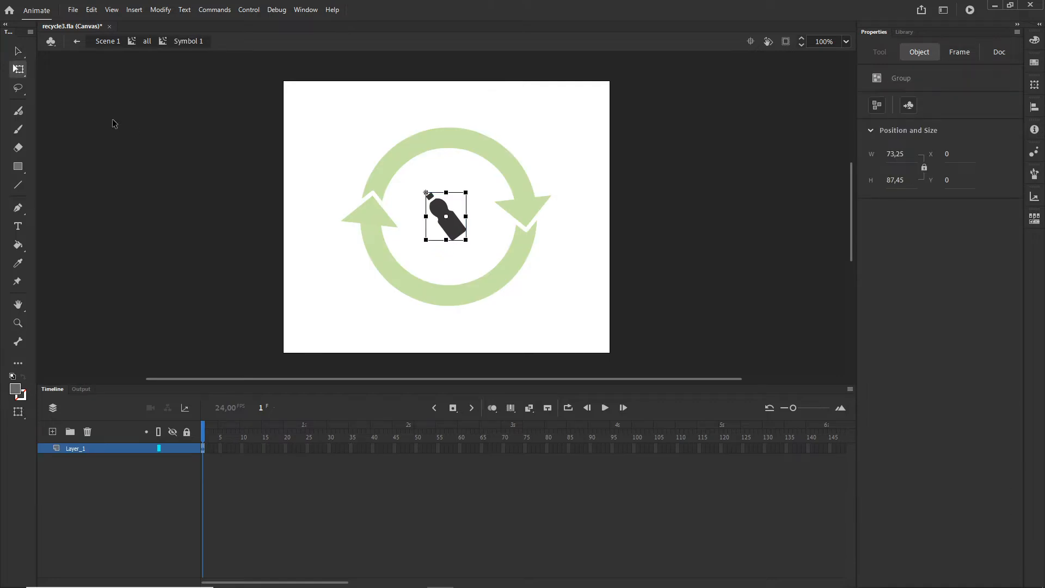
click(21, 77)
click(71, 69)
drag(466, 240, 473, 249)
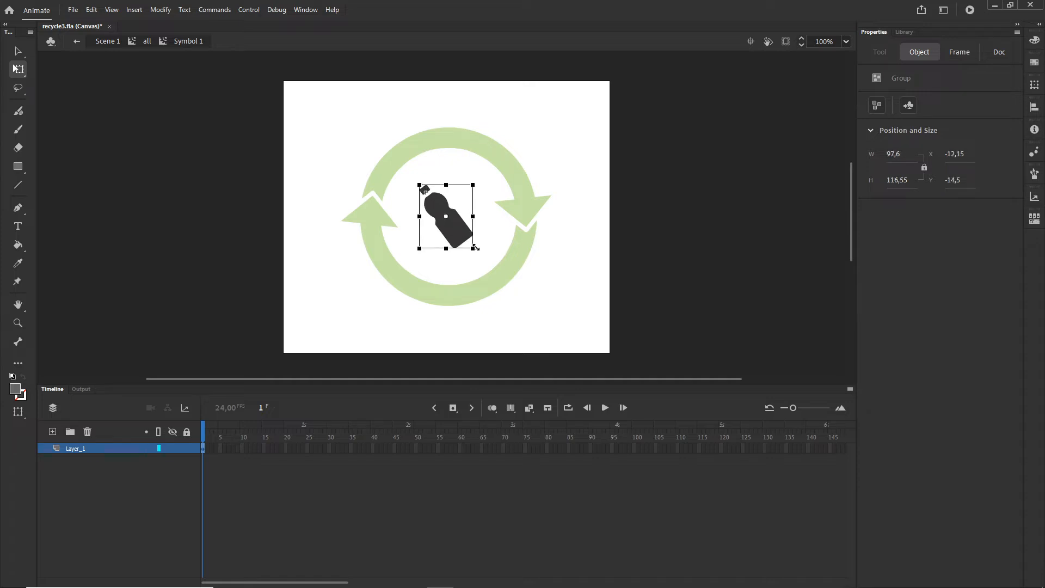
click(147, 41)
Step: Enlarge the battery inside Symbol 4 around its center to about 103 × 139 px and return to the "all" symbol
click(291, 469)
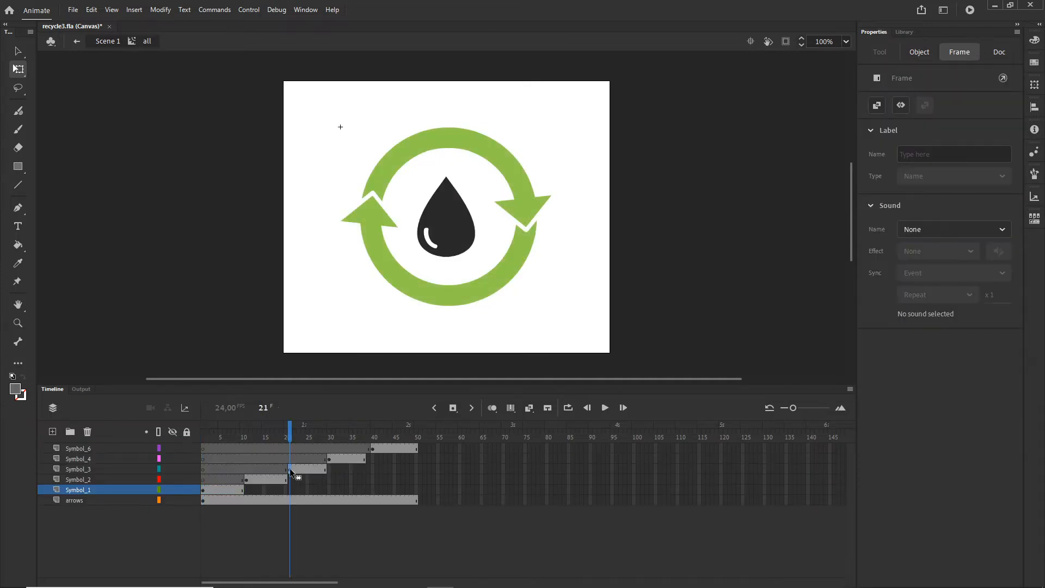
click(329, 460)
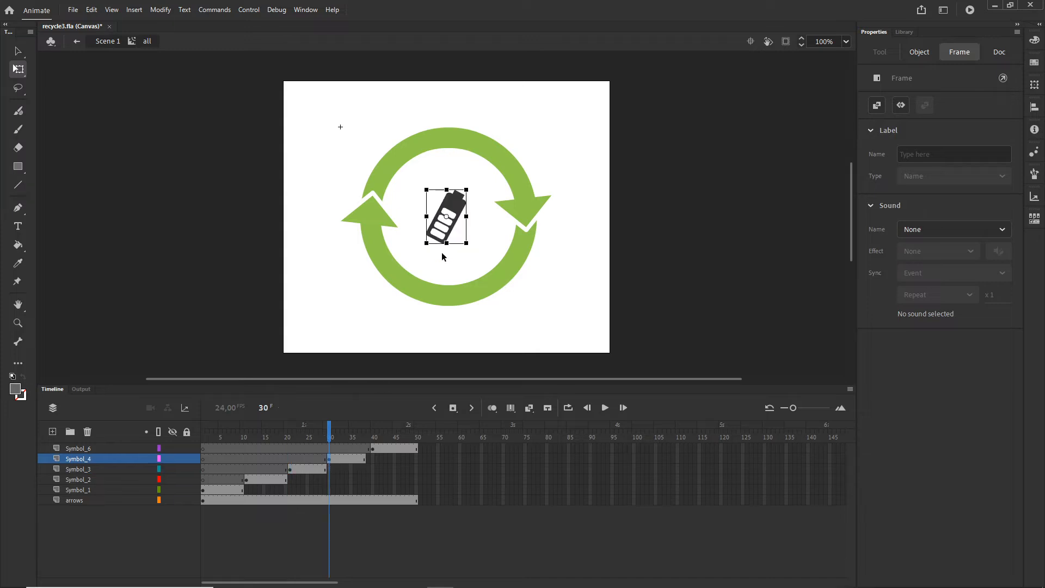
double_click(460, 214)
drag(467, 244, 473, 253)
click(146, 42)
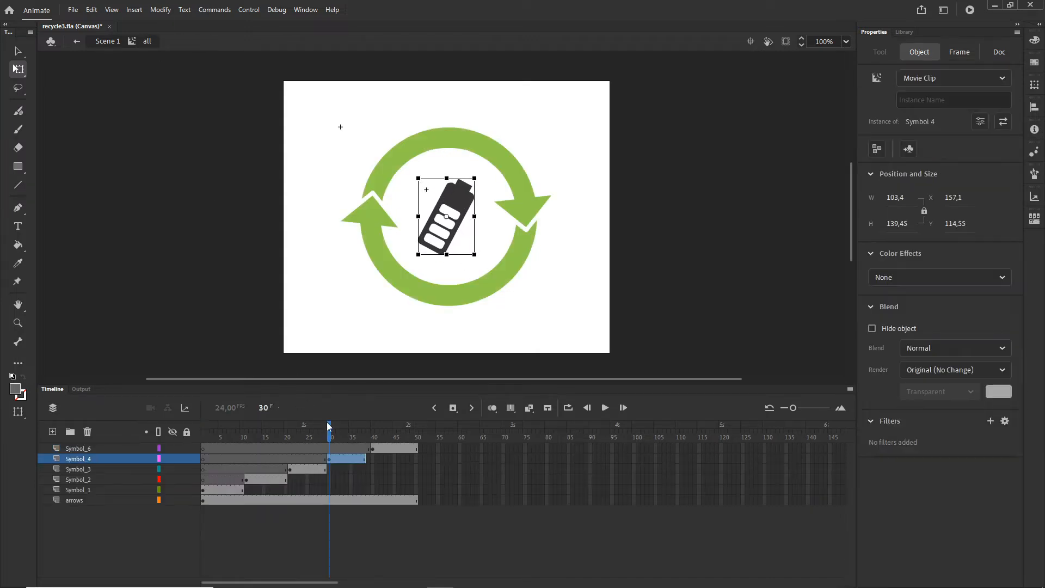
Step: Enlarge the lightning bolt inside Symbol 6 around its center to about 72 × 155 px and return to Scene 1
click(372, 448)
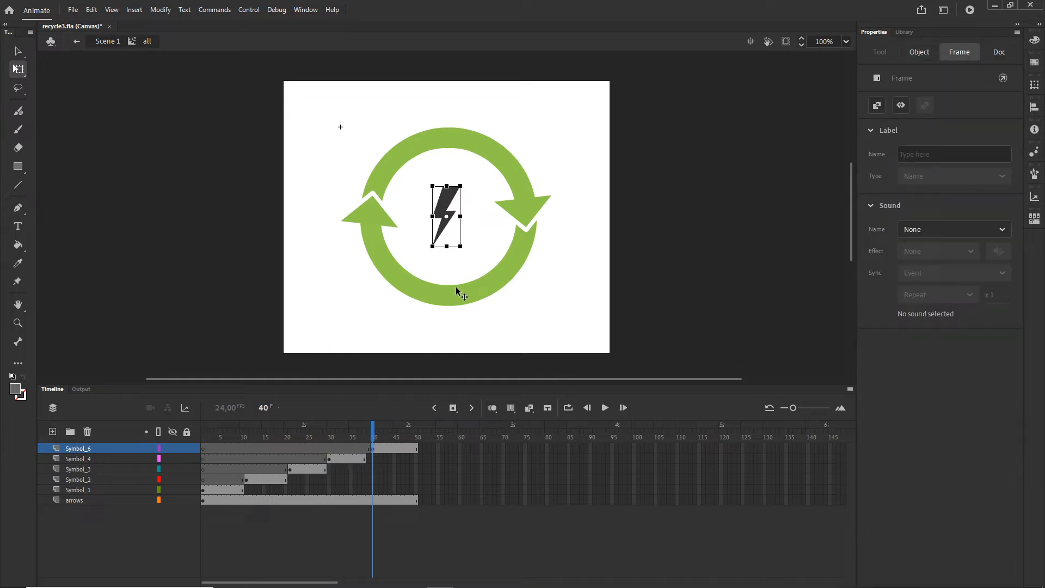
double_click(446, 205)
drag(461, 246, 479, 260)
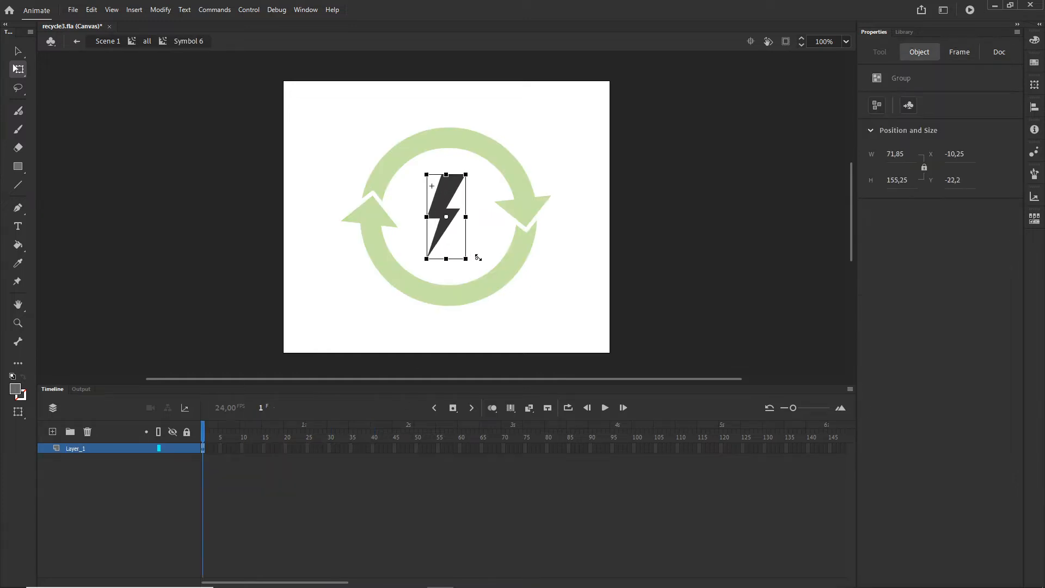
click(148, 44)
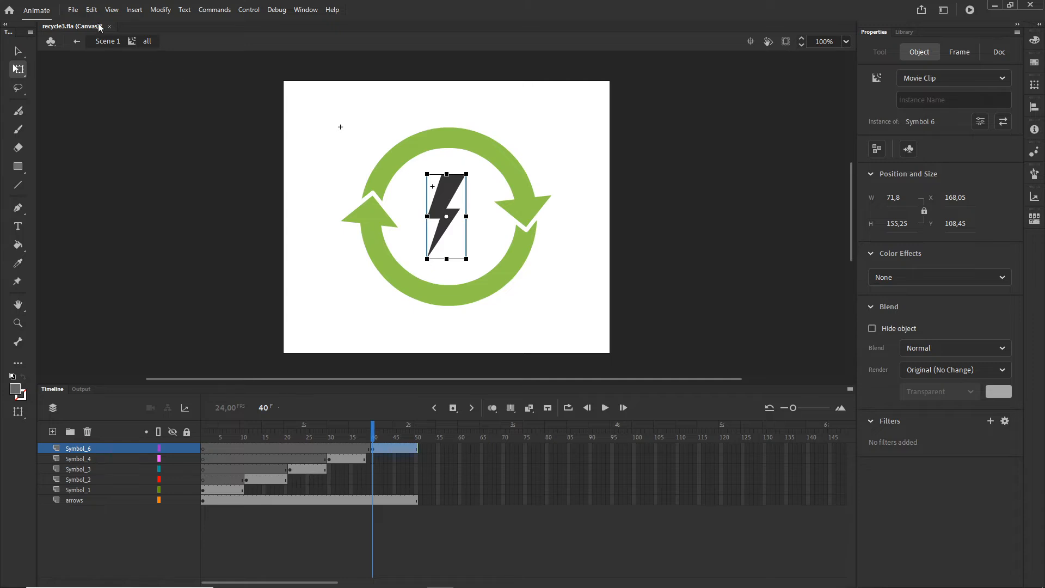
click(111, 43)
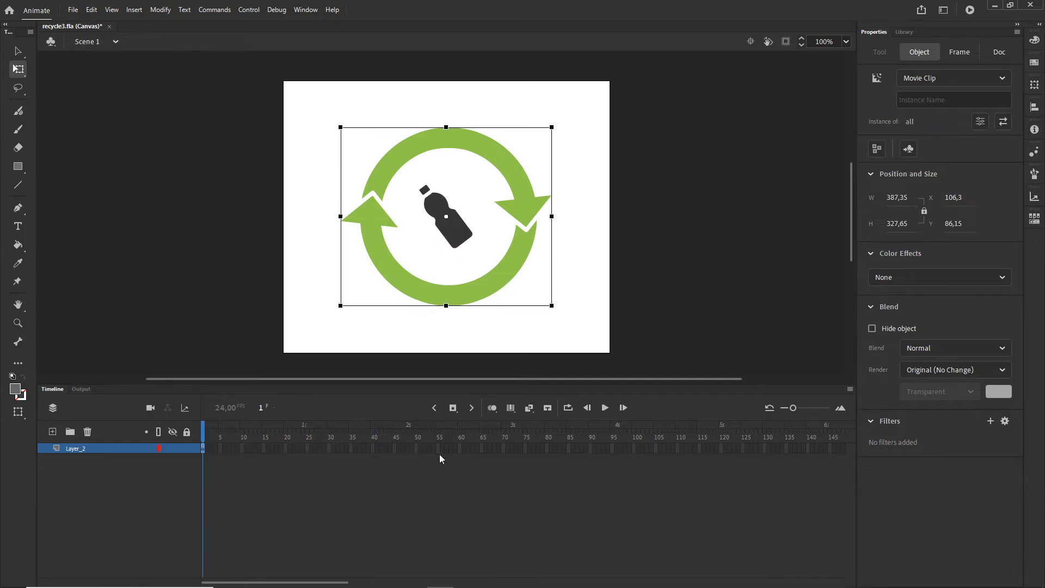
Step: Reopen the "all" movie clip and scrub its timeline from frame 40 back to frame 1 to review the icons
click(435, 481)
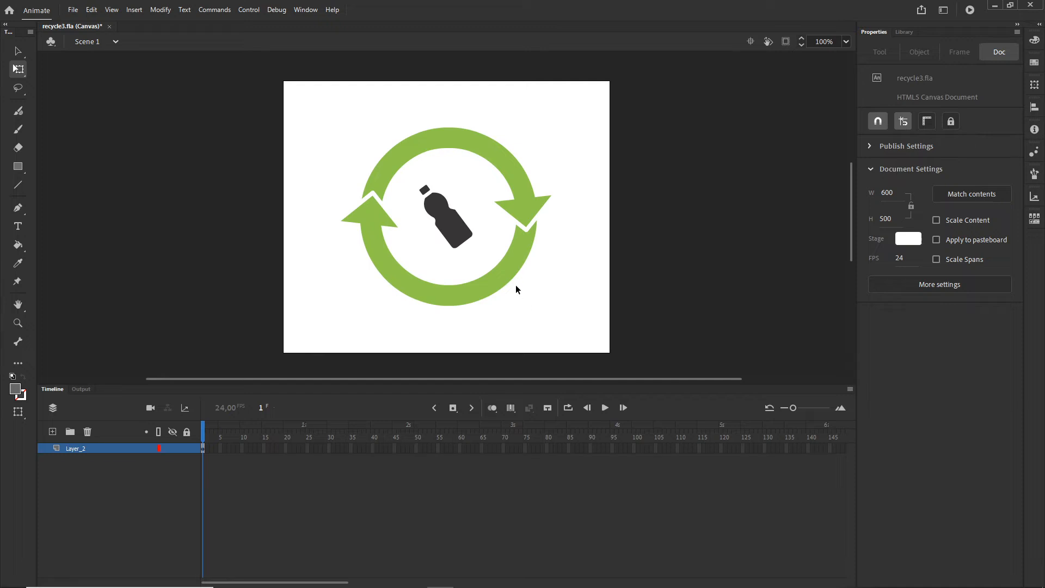
double_click(456, 241)
click(467, 508)
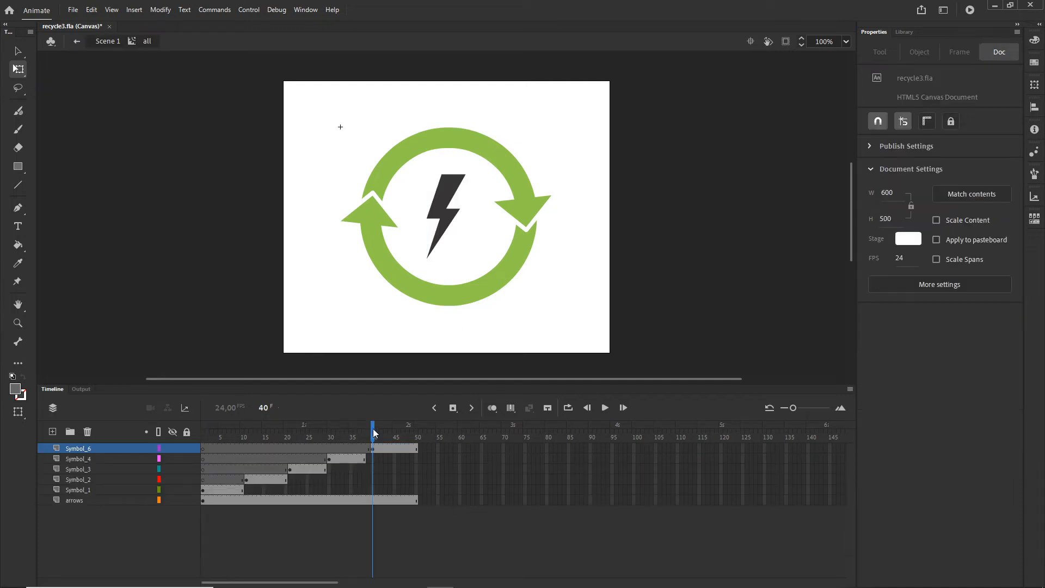
drag(374, 433, 193, 436)
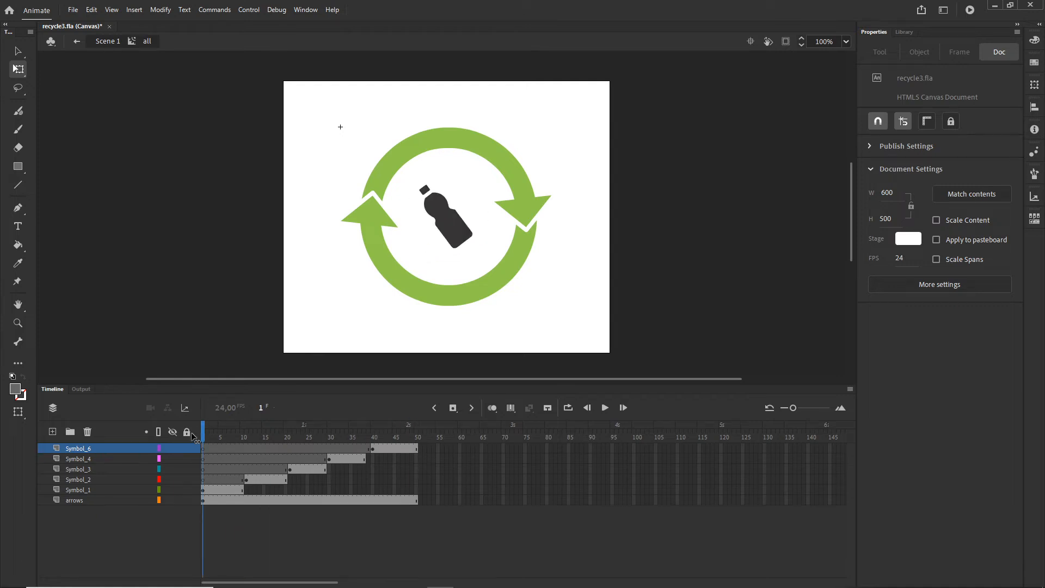
Step: Return to Scene 1 and insert a keyframe at frame 25 of Layer_2
click(107, 42)
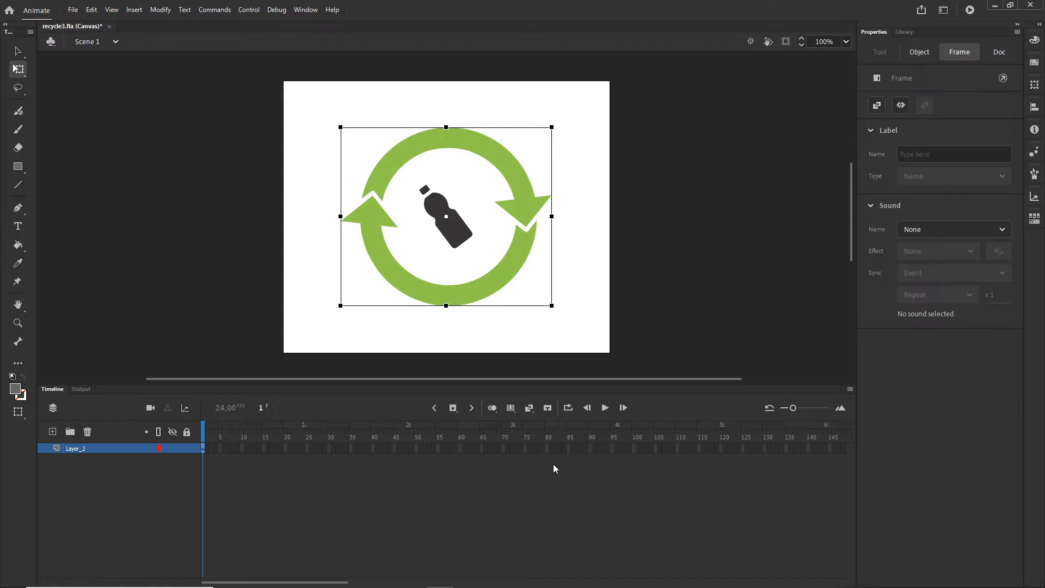
click(308, 451)
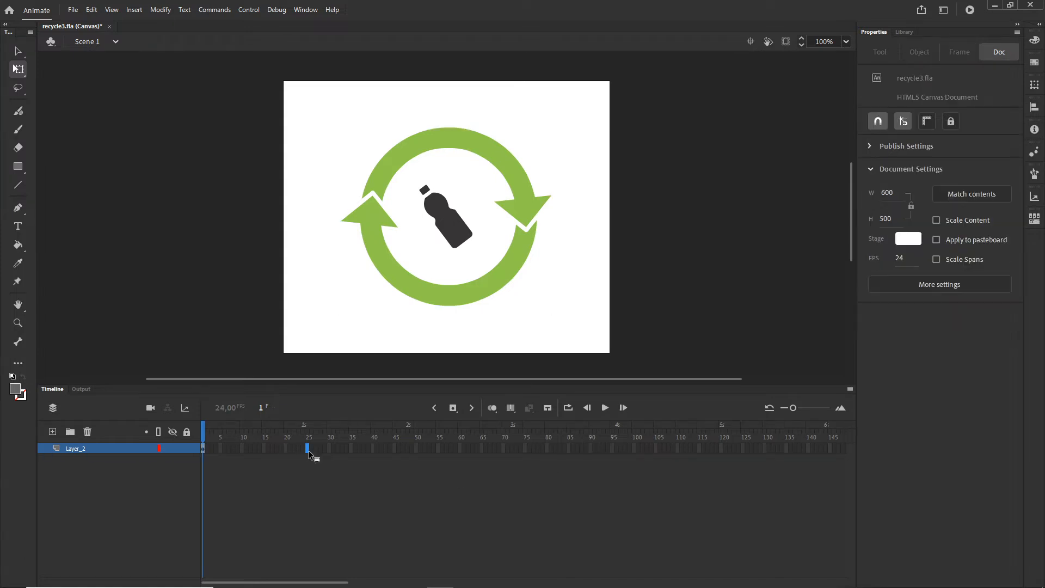
key(F5)
key(F6)
Step: Nudge the recycling symbol to the right and slightly upward on the stage at frame 25
key(shift+Right)
key(shift+Right)
key(shift+Right)
key(shift+Right)
key(shift+Right)
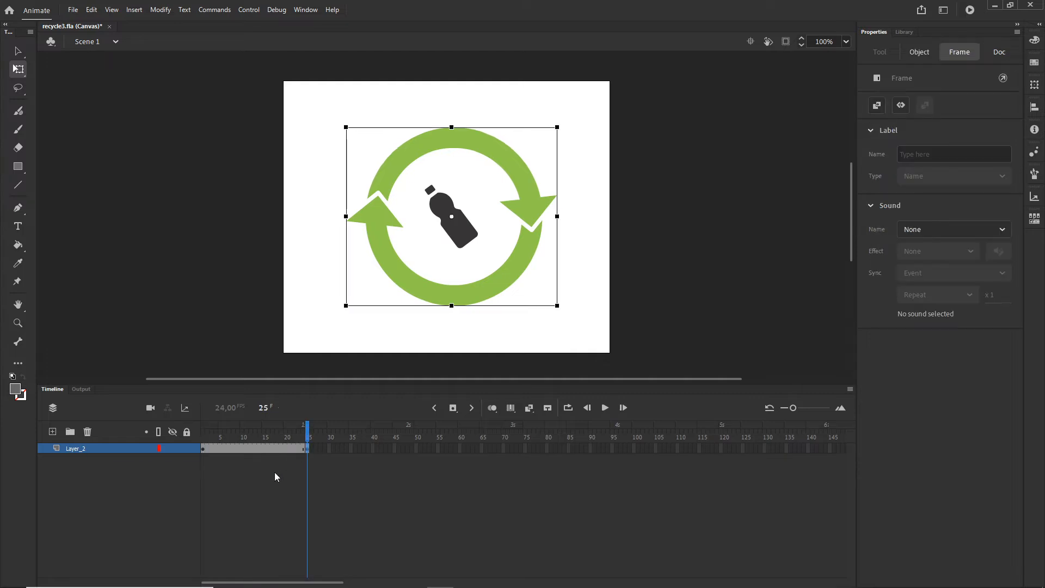
key(Up)
key(Up)
key(Up)
key(shift+Up)
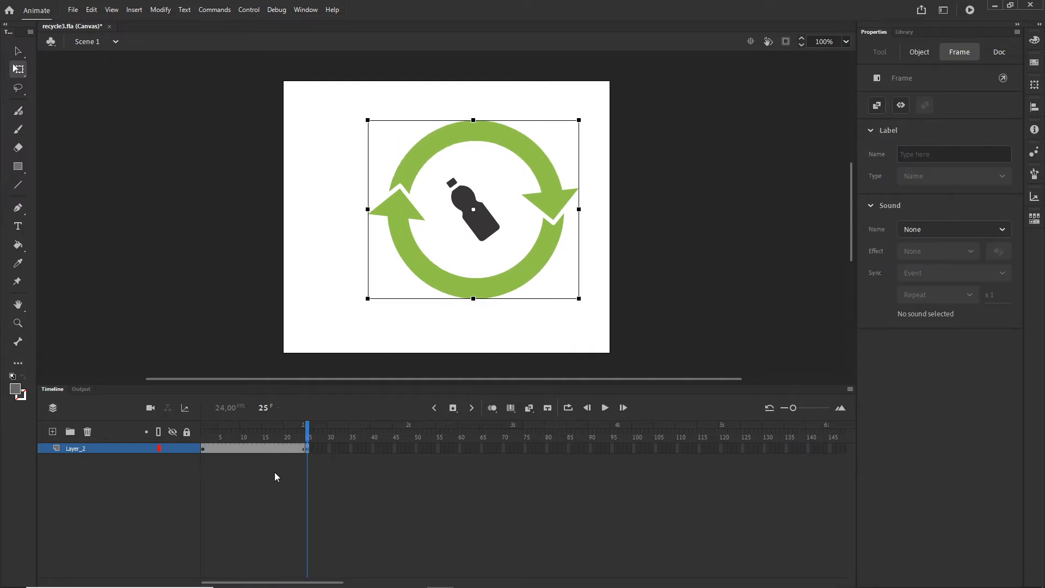
key(shift+Right)
key(shift+Up)
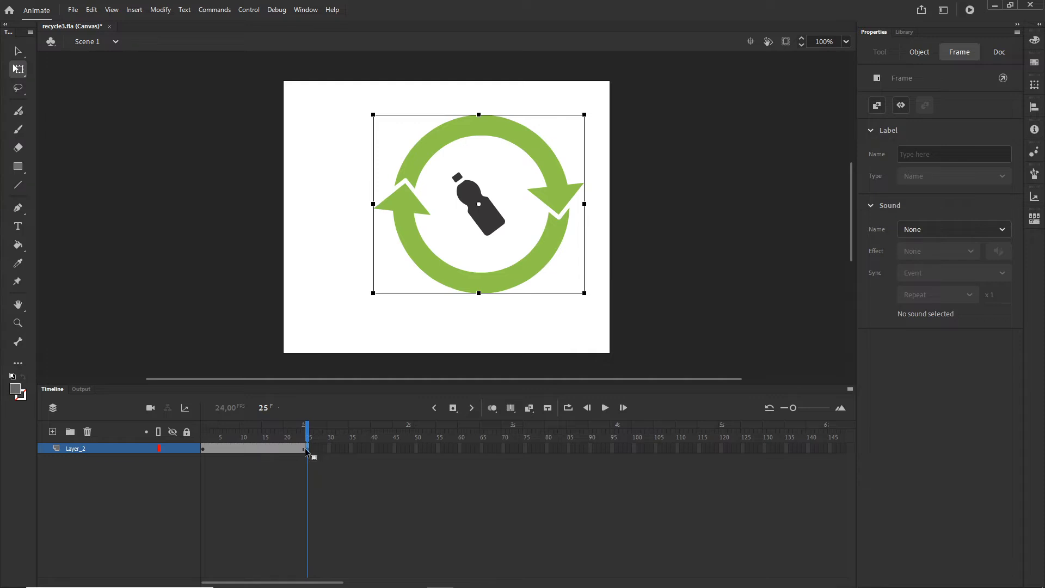
Step: Insert a keyframe at frame 50 and move the recycling symbol up and left to about X 81, Y 34
click(417, 449)
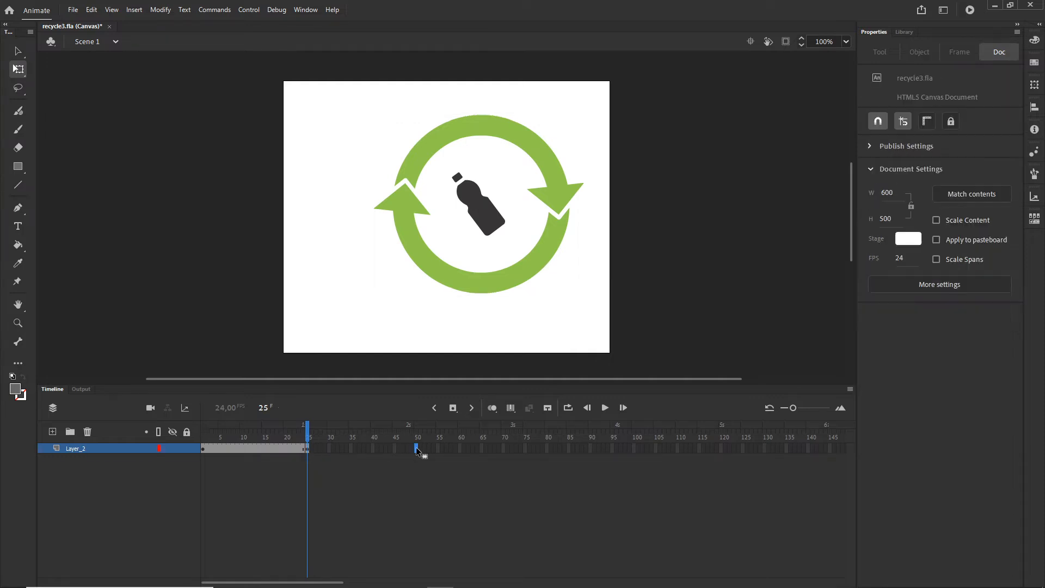
key(F6)
drag(563, 190, 517, 180)
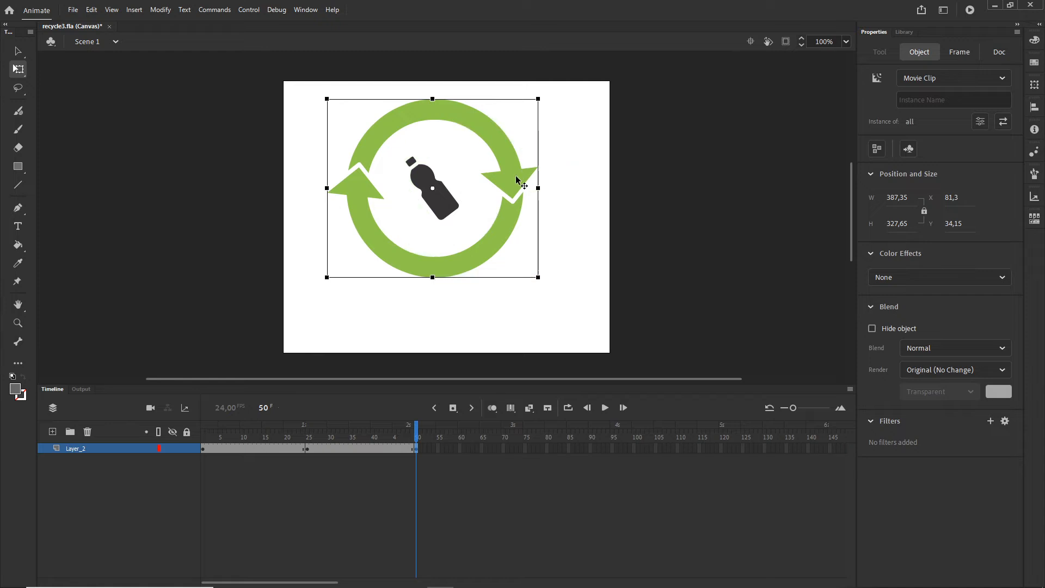
Step: Insert a keyframe at frame 73 and move the recycling symbol down and slightly right, near the stage's lower edge
click(516, 449)
key(F6)
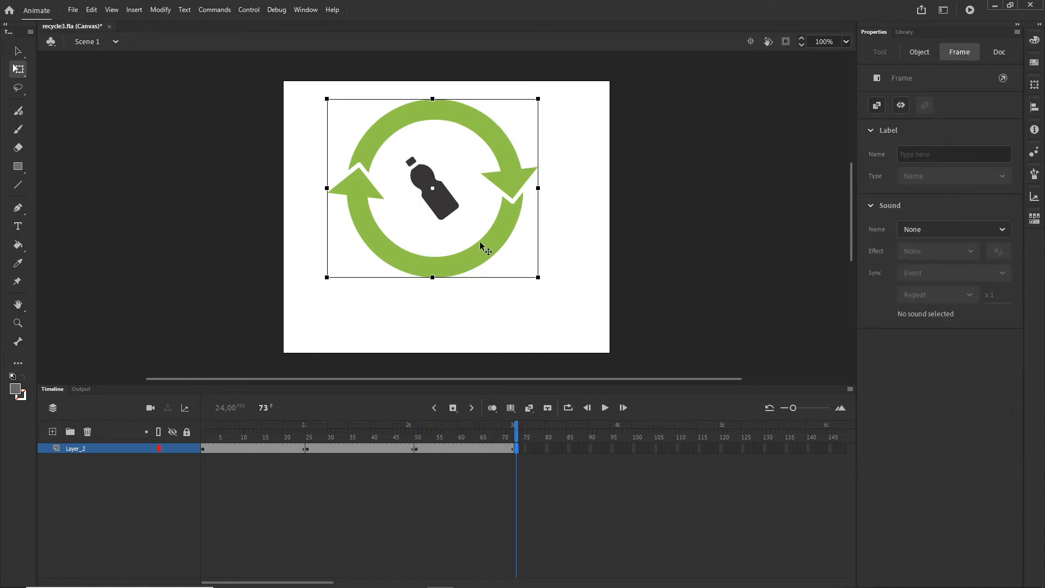
drag(479, 243, 505, 309)
Step: Duplicate the frame 1 keyframe of Layer_2 to frame 100 so the motion ends at its starting position
click(203, 449)
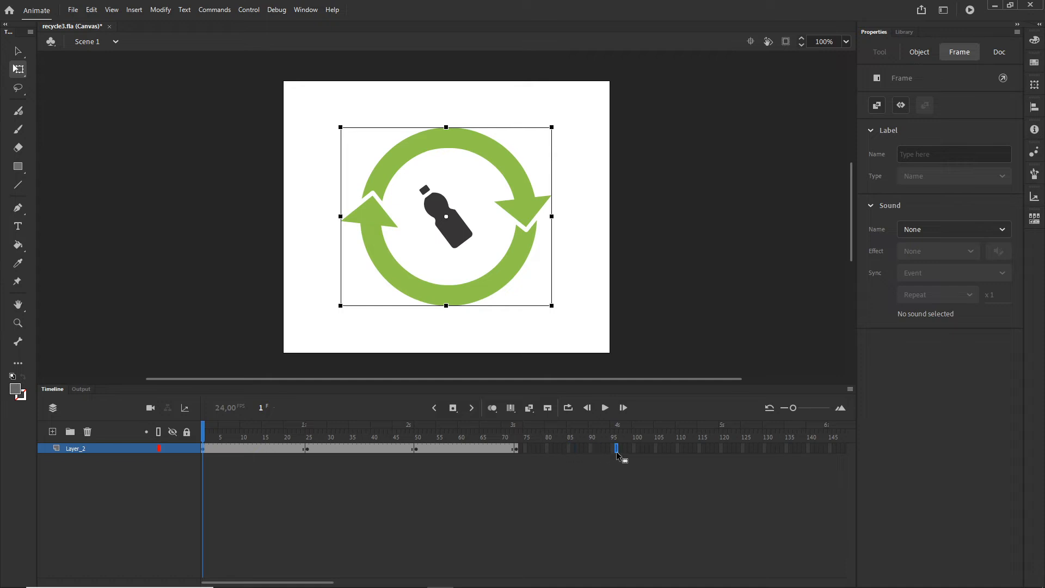
click(635, 448)
key(F5)
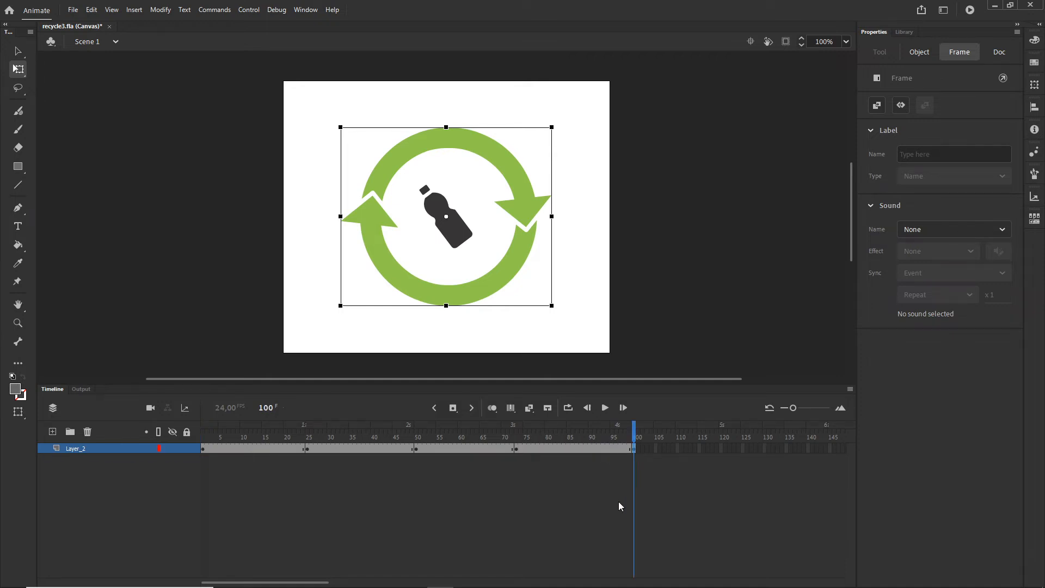
click(615, 500)
Step: Create classic tweens across all the keyframe spans of Layer_2 from frame 1 to frame 100
click(571, 448)
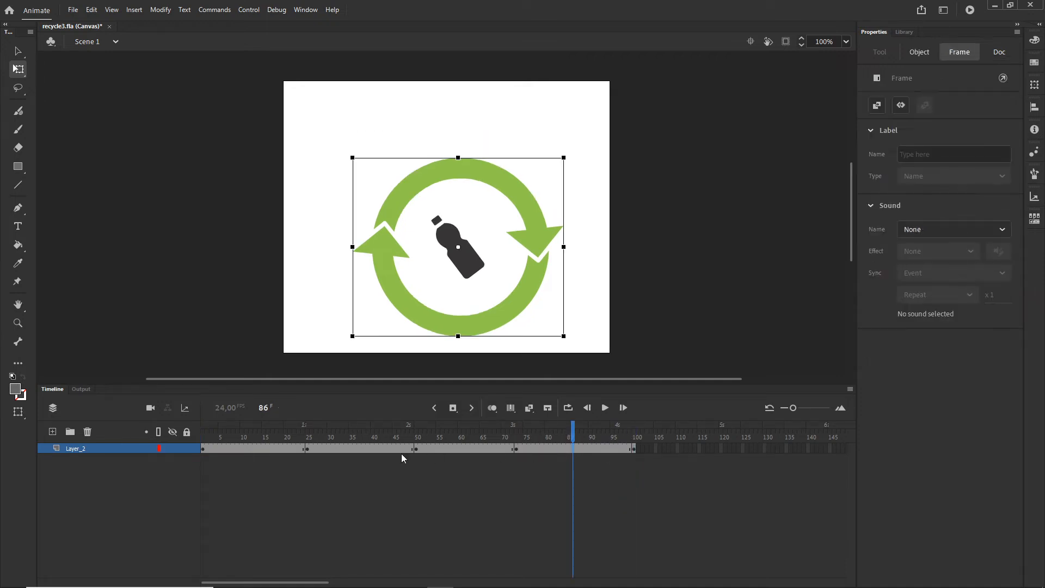
shift+click(268, 448)
right_click(284, 451)
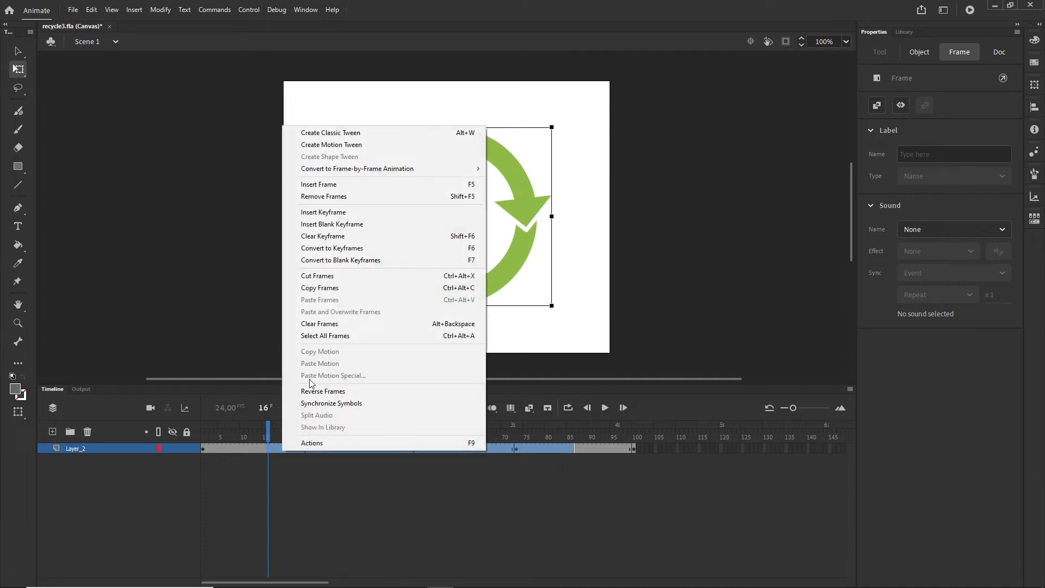
click(325, 132)
Step: Preview the tweened motion on the timeline, test the movie in the browser and return to Animate
drag(276, 430, 554, 459)
key(Return)
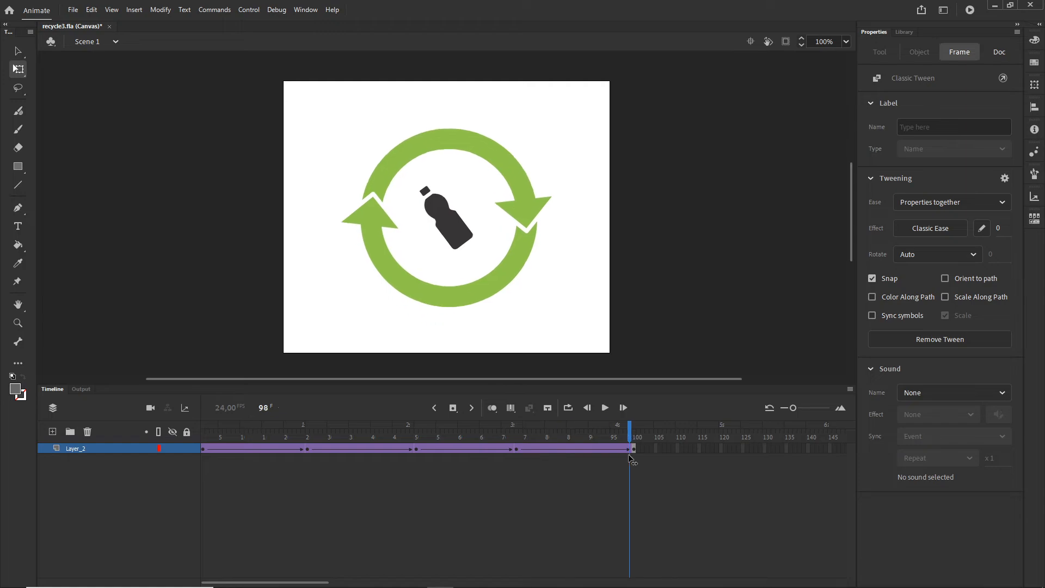
key(ctrl+Return)
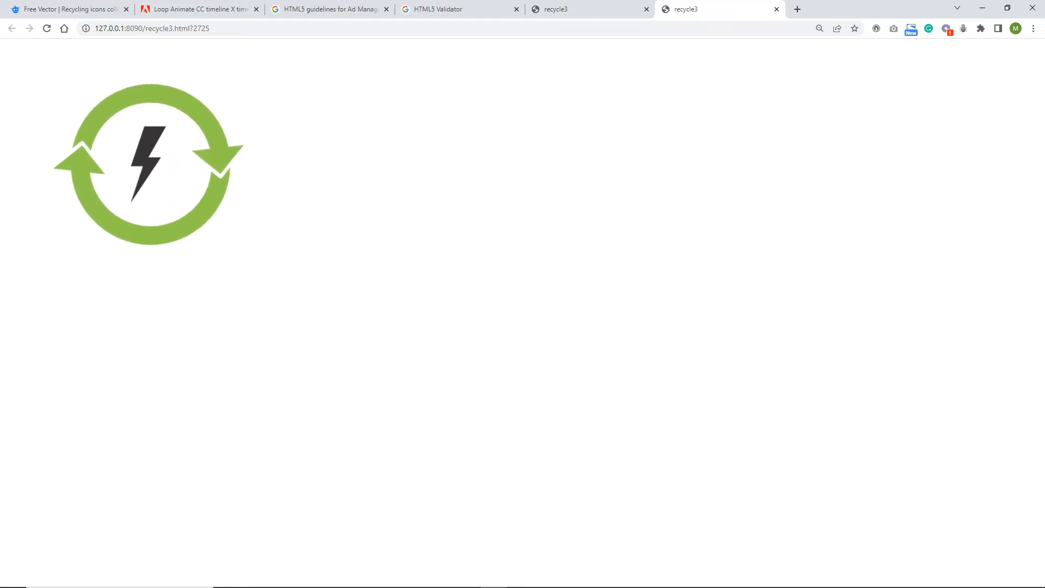
click(484, 573)
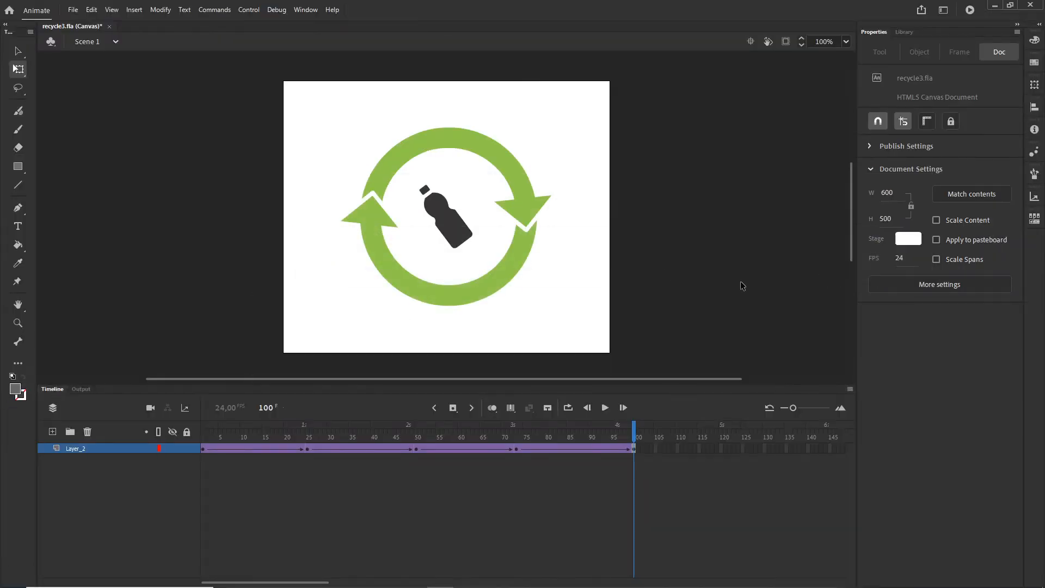
Step: Set the stage background to the pale green #EFFFEB
click(908, 240)
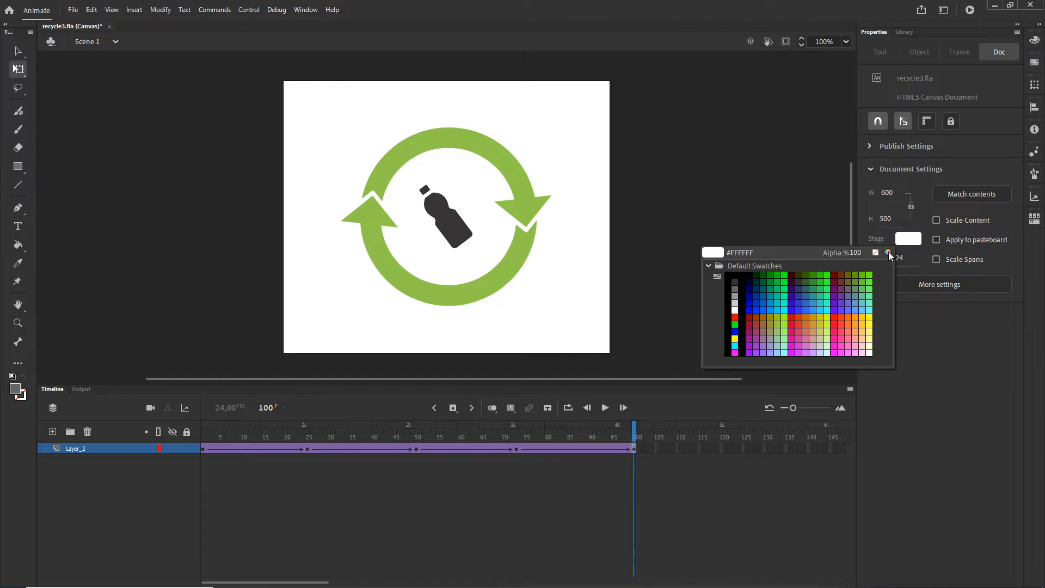
click(888, 253)
click(816, 285)
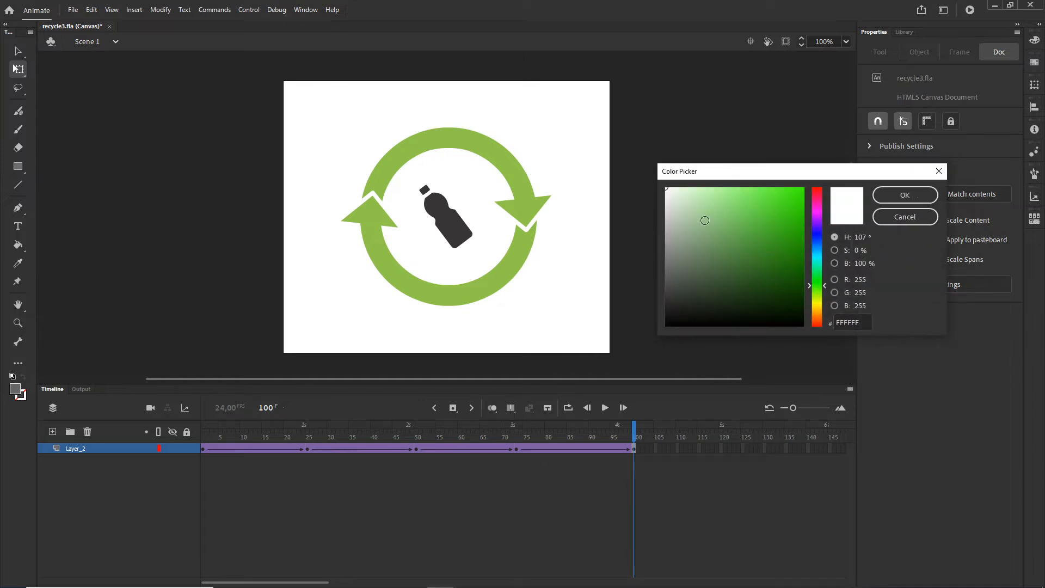
drag(680, 193, 676, 186)
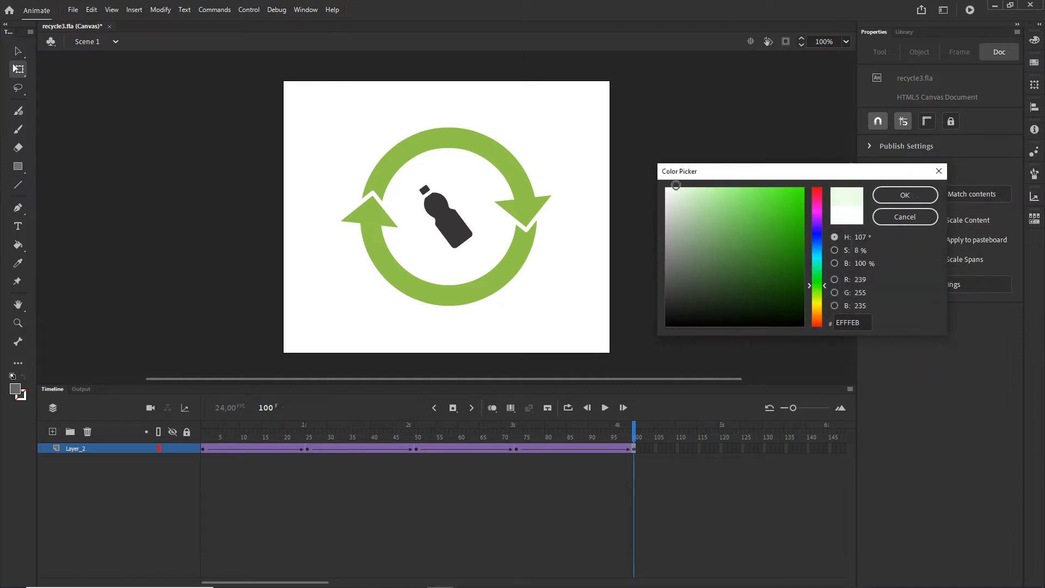
click(905, 195)
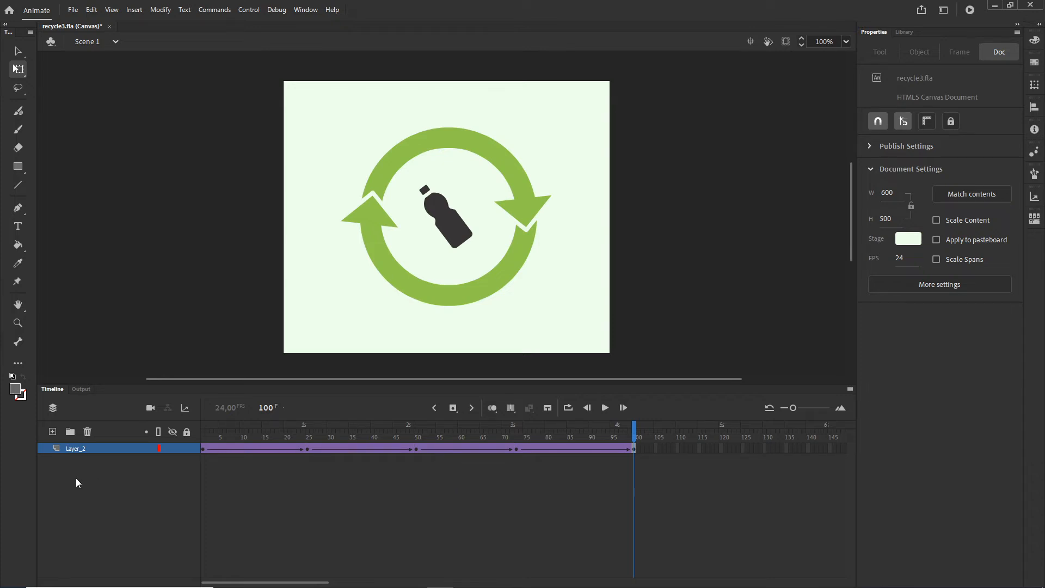
Step: Add a new layer above Layer_2 and open the script editor for its first frame
click(53, 434)
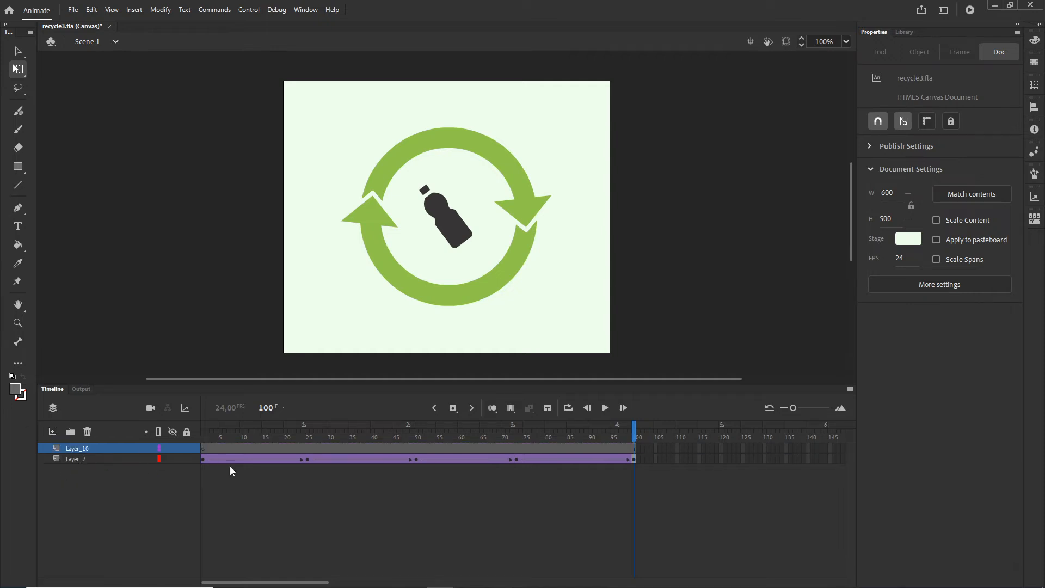
right_click(203, 449)
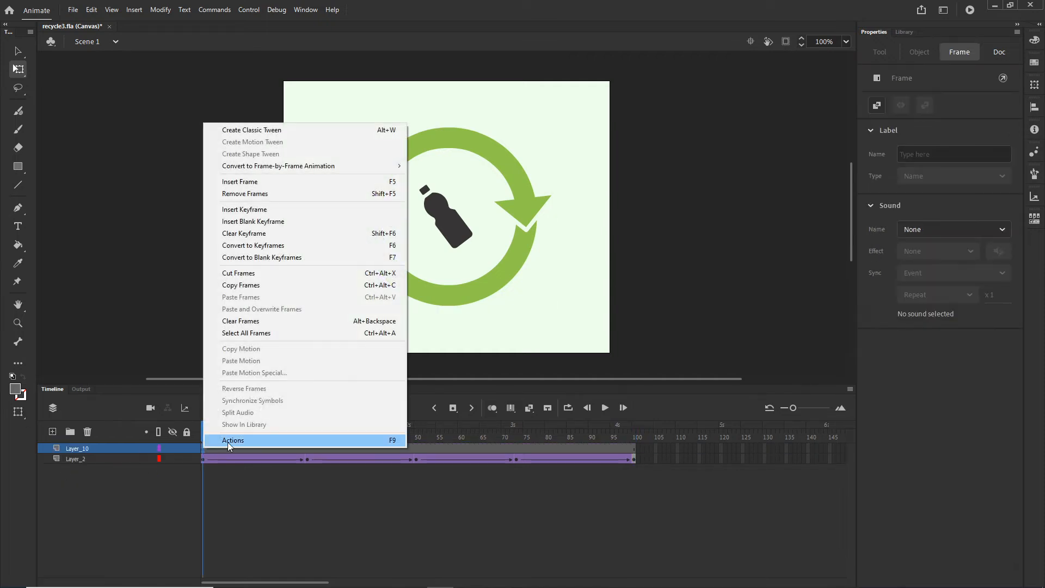
click(229, 440)
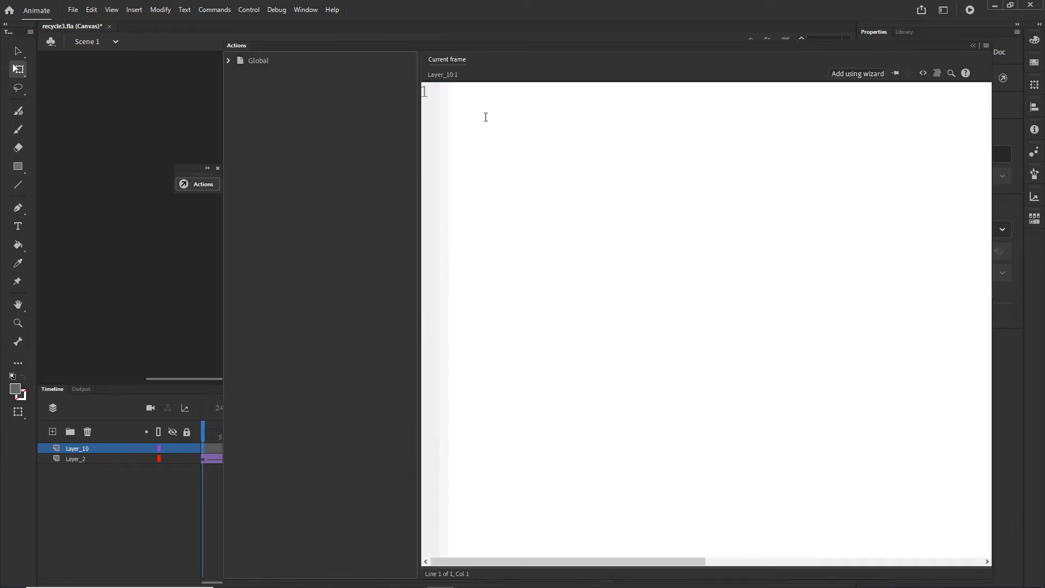
Step: Write the frame script this.stop(); on frame 1 of the new layer
text(this.stop)
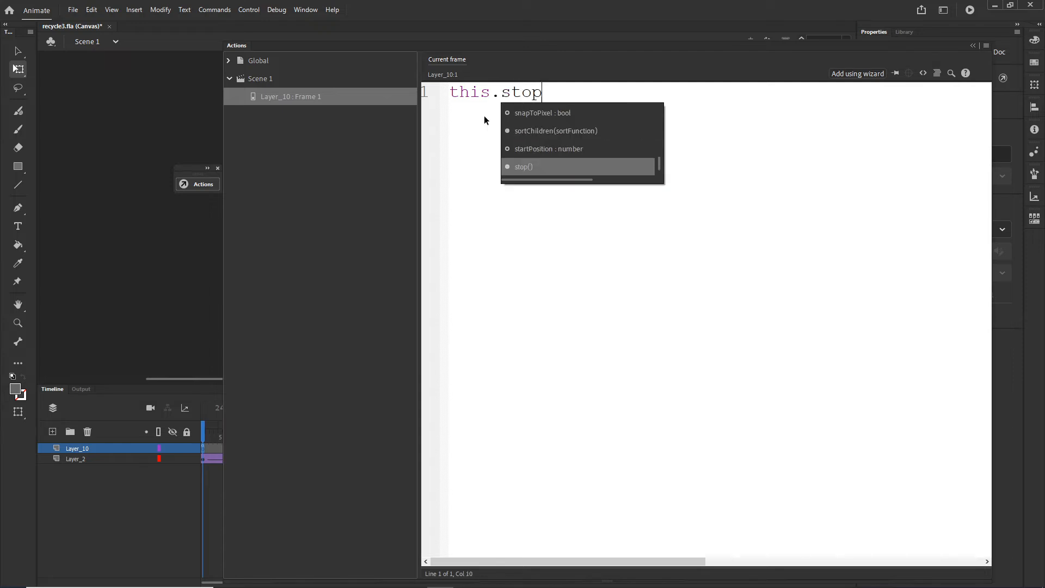
text(()
key(BackSpace)
text(()
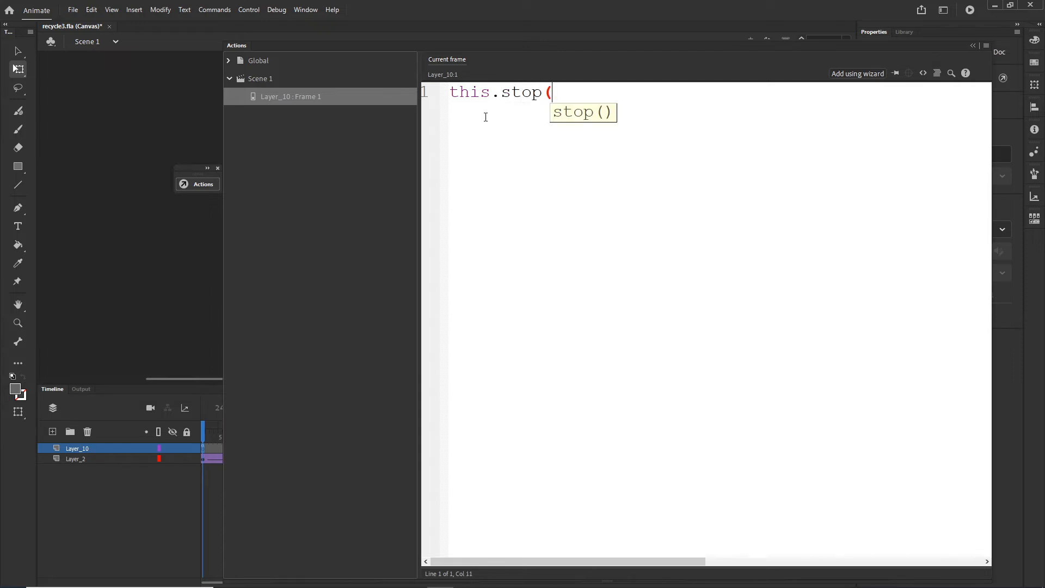
text()"")
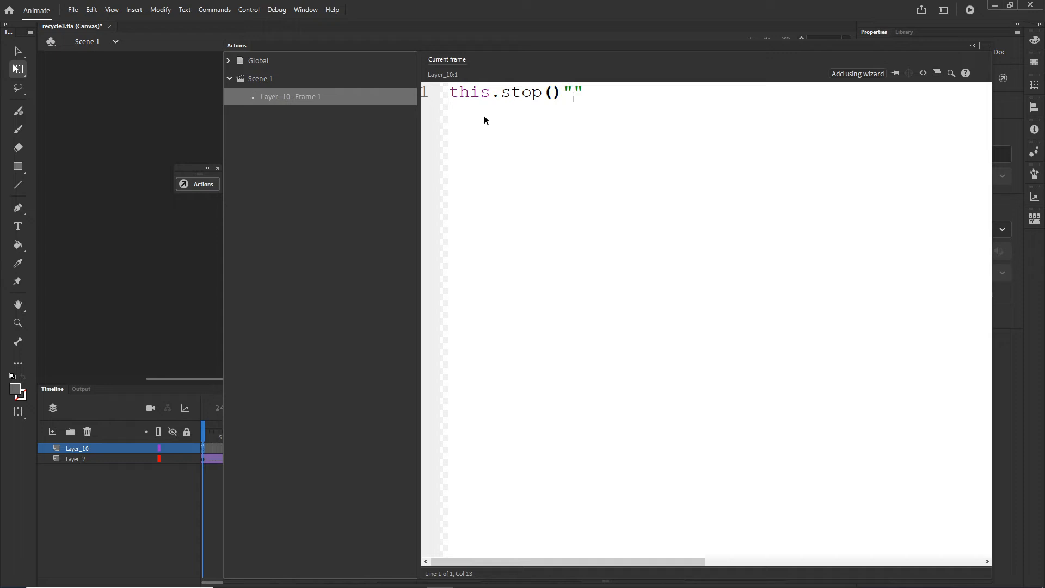
key(BackSpace)
key(BackSpace)
text(°;)
key(BackSpace)
key(BackSpace)
text(;)
Step: Copy the this.stop(); line and collapse the script editor
drag(587, 95, 469, 92)
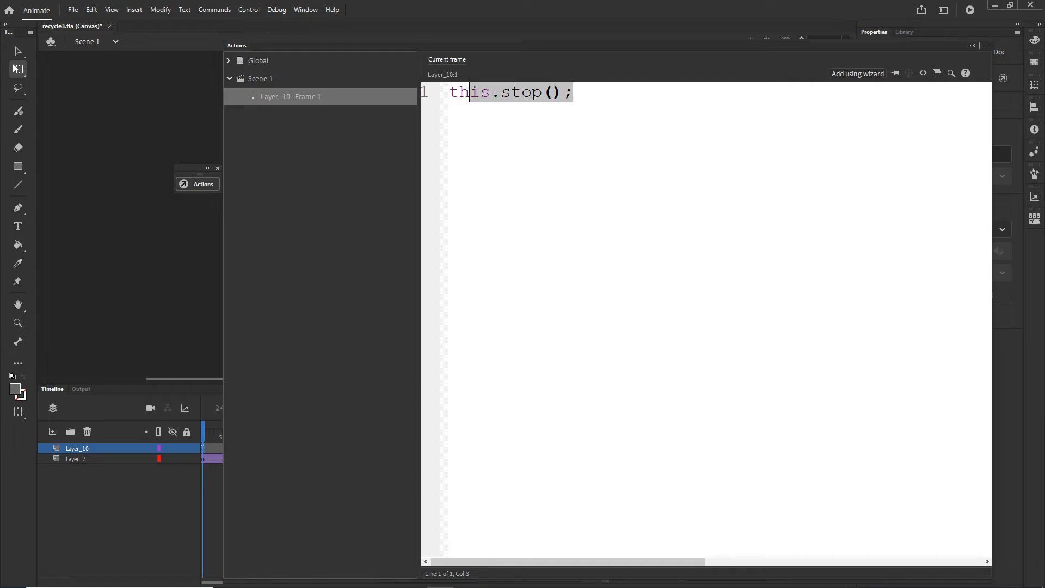
click(581, 95)
drag(581, 95, 458, 98)
key(ctrl+c)
click(973, 47)
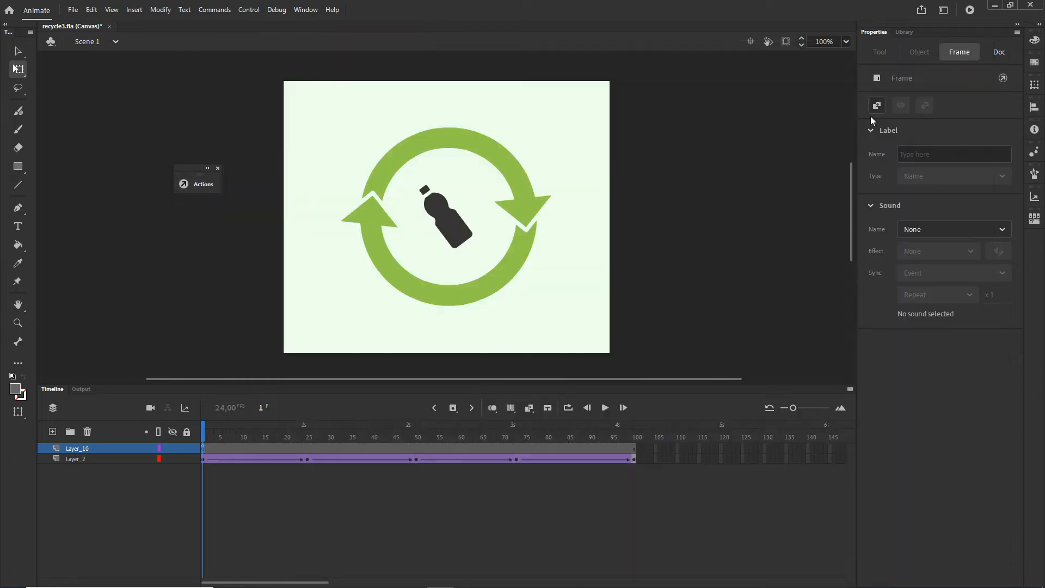
Step: Move the script keyframe of the upper layer from frame 1 to frame 100
click(319, 491)
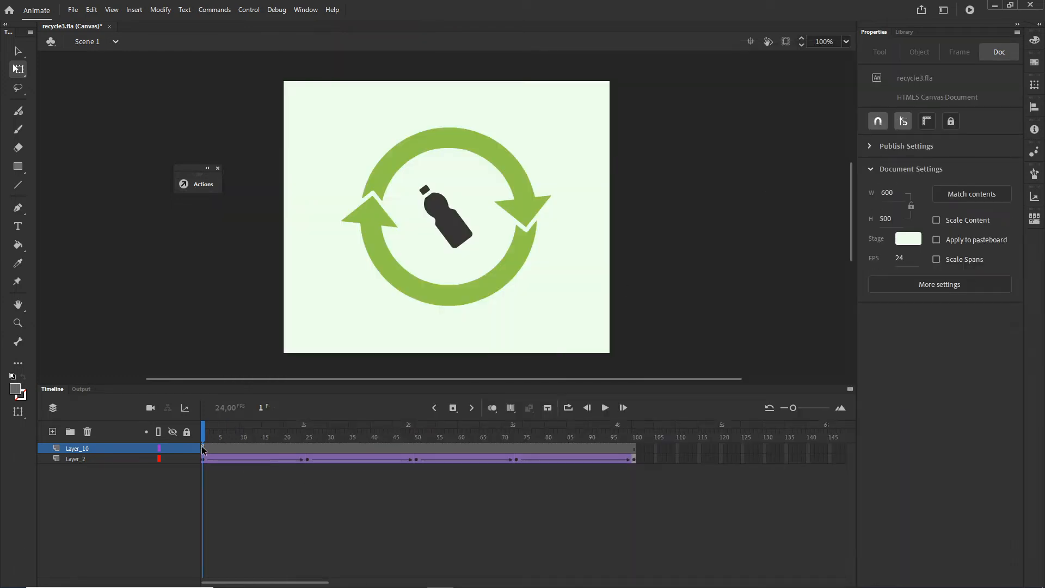
click(204, 449)
drag(204, 449, 635, 451)
mouse_move(639, 434)
mouse_down()
mouse_move(208, 434)
mouse_move(636, 433)
mouse_up()
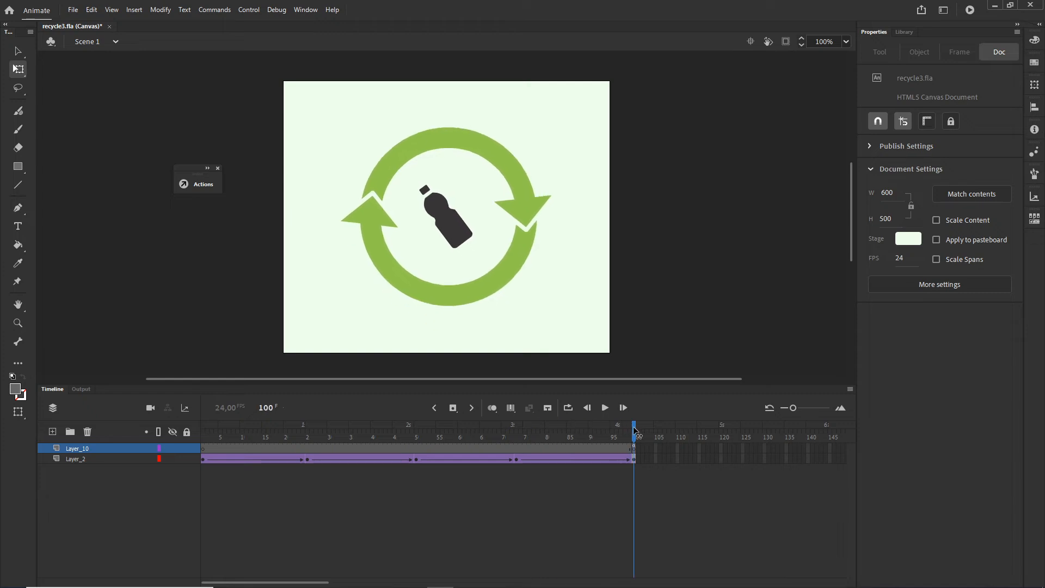
Step: Open the "all" movie clip, add a new top layer and paste this.stop(); into its frame 1 script
double_click(530, 264)
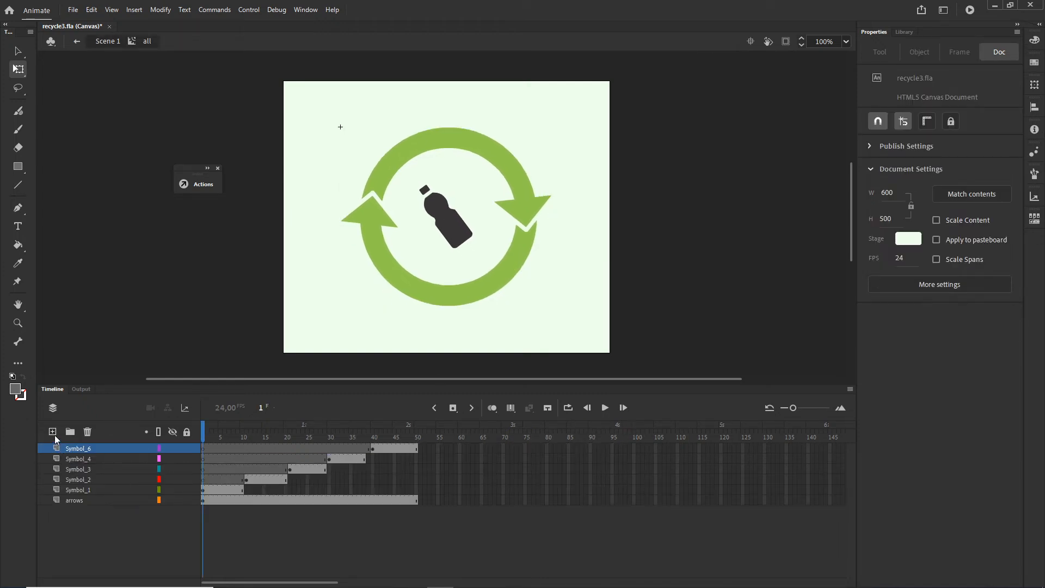
click(52, 432)
right_click(205, 448)
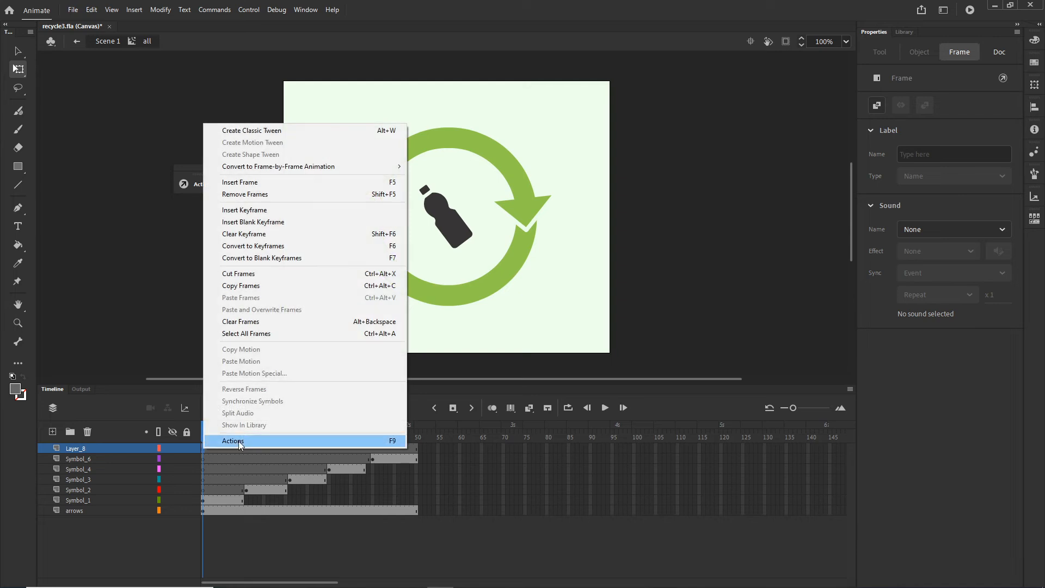
click(233, 441)
key(ctrl+v)
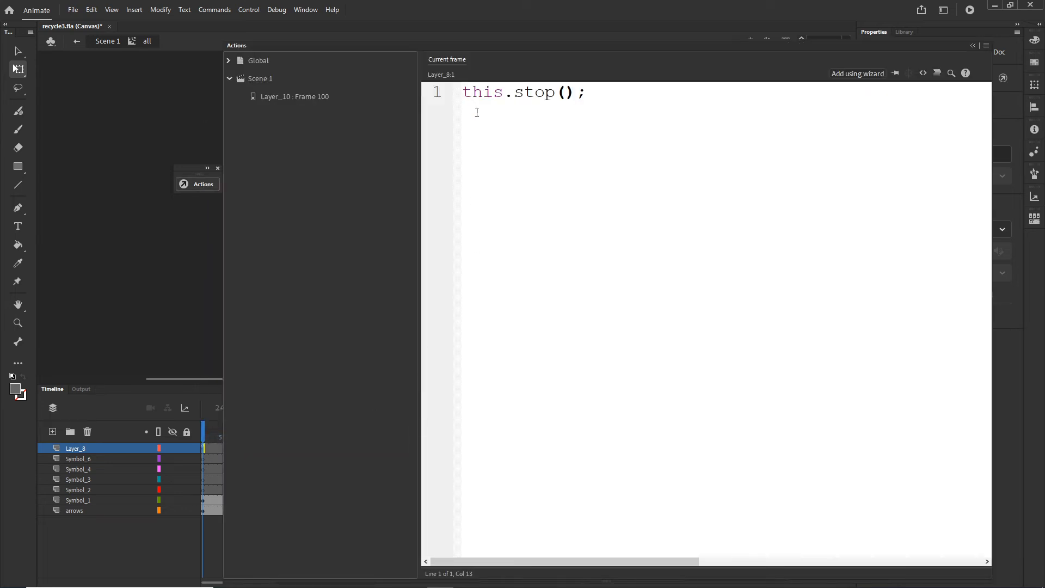
click(973, 46)
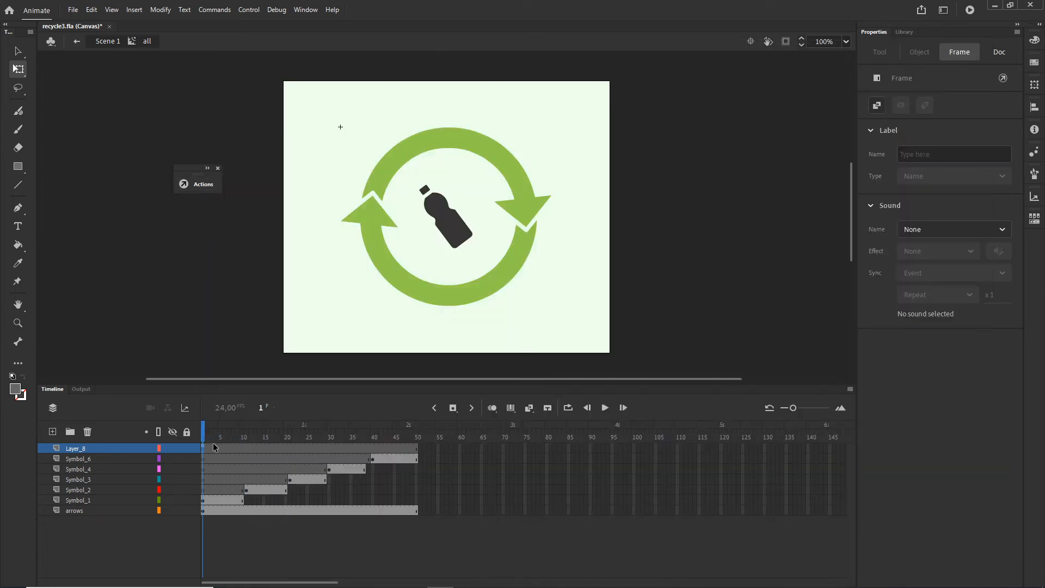
Step: Move the script keyframe in the "all" clip from frame 1 to frame 50 and return to Scene 1
drag(204, 451, 418, 439)
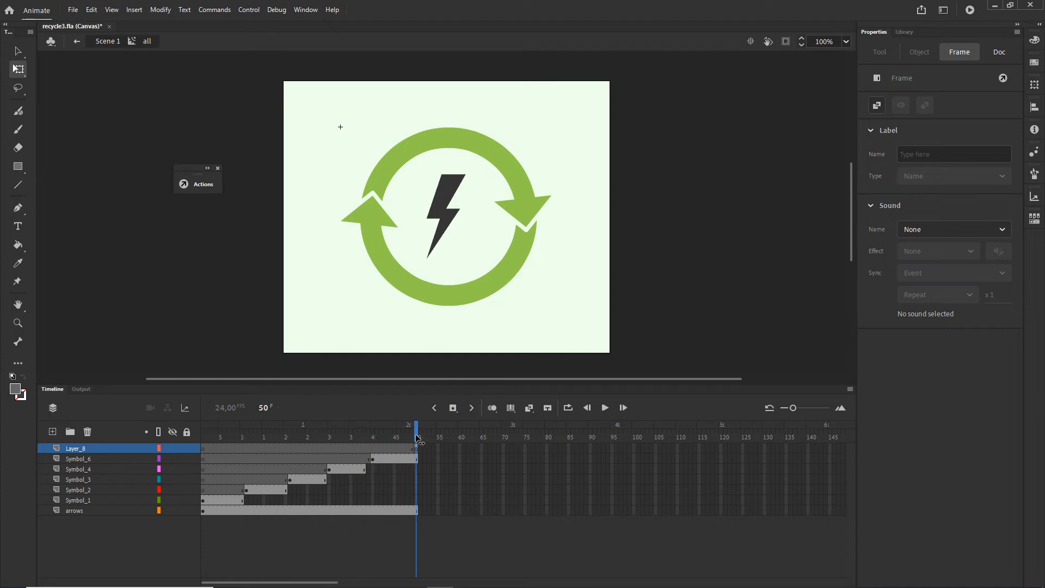
double_click(149, 102)
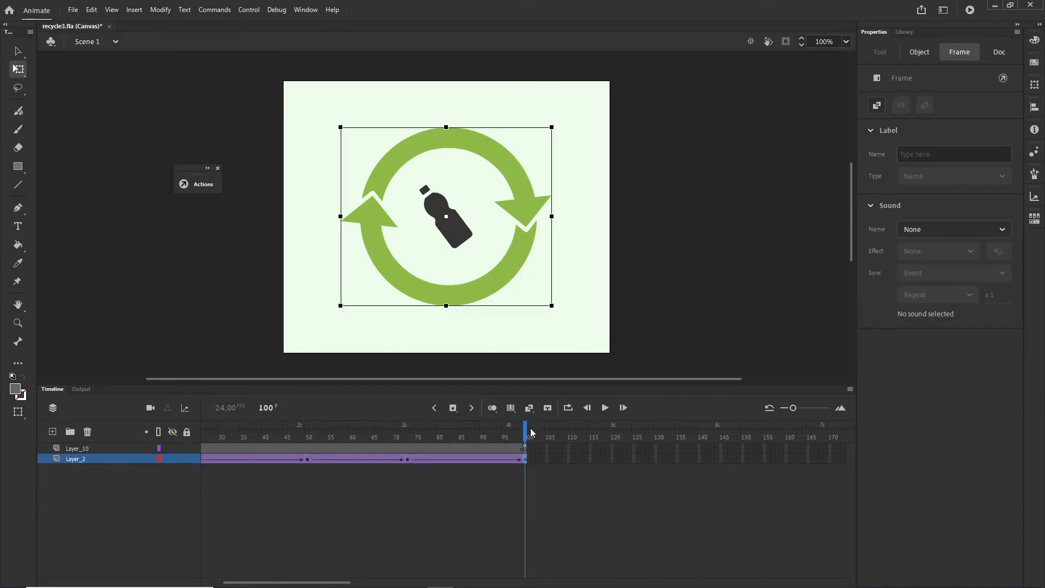
Step: Test the movie in the browser and reload the page to replay the animation
drag(528, 432, 507, 418)
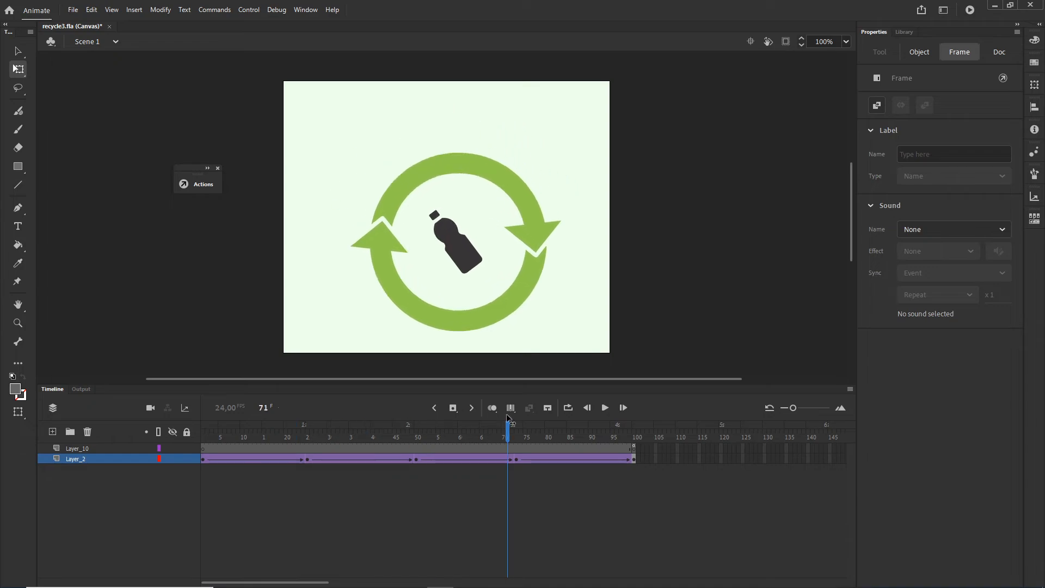
key(ctrl+Return)
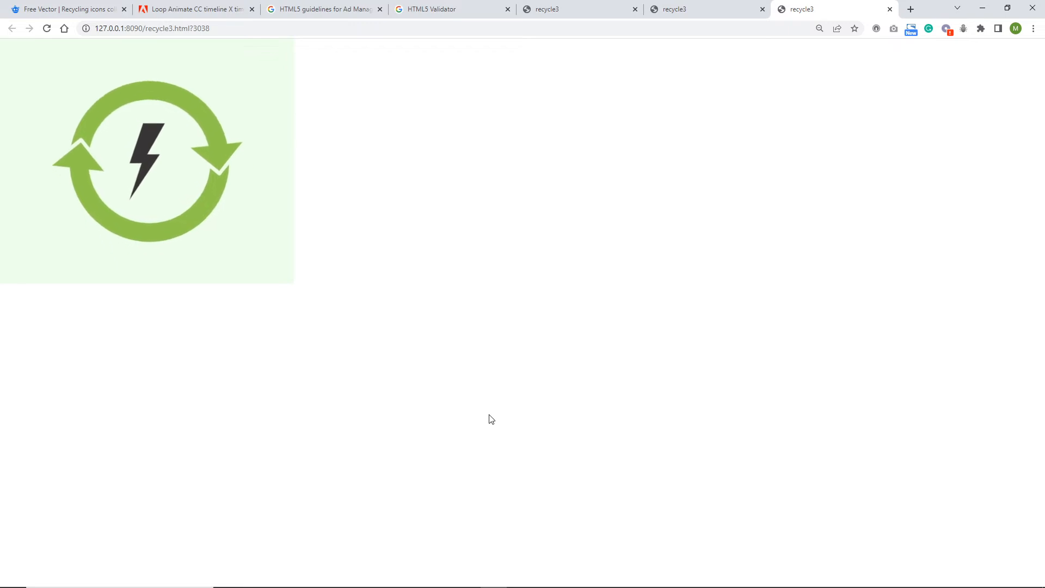
click(48, 28)
Step: Copy the two-line this.looped script with the == 3 condition from the Adobe Support Community thread on looping a timeline
click(217, 11)
scroll(472, 291, up, 7)
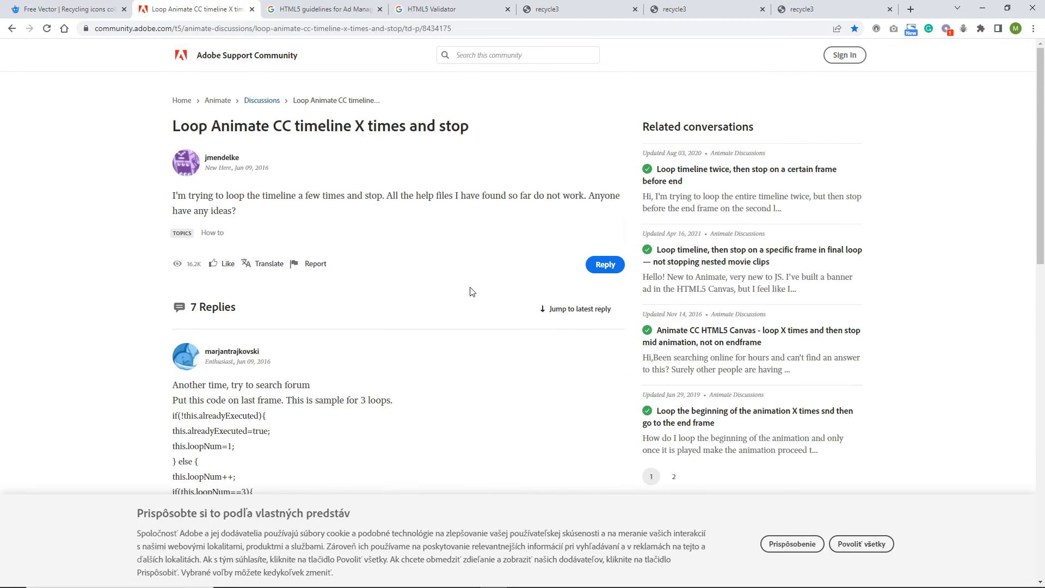
scroll(469, 287, down, 7)
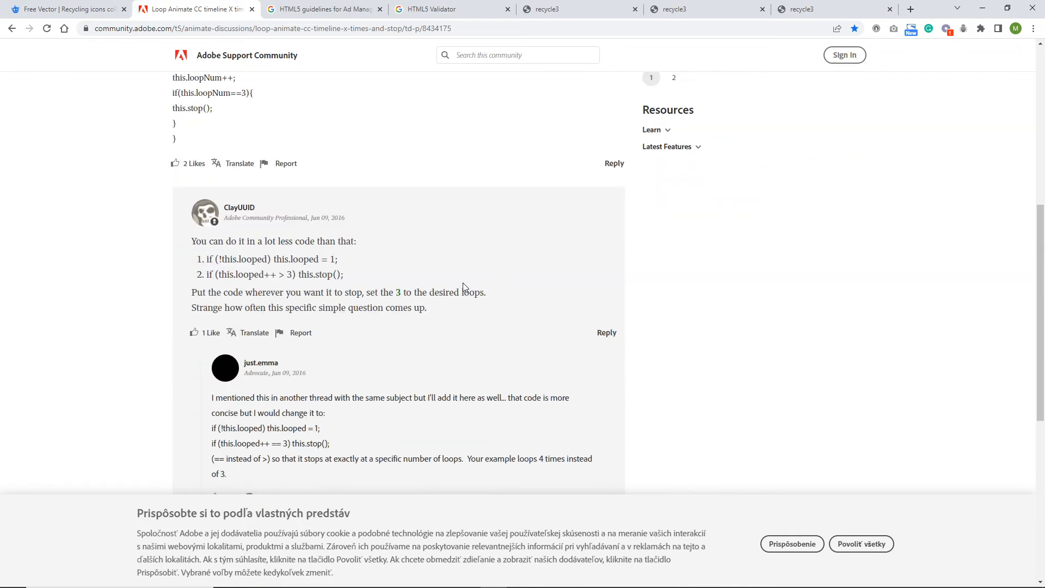
scroll(370, 282, down, 4)
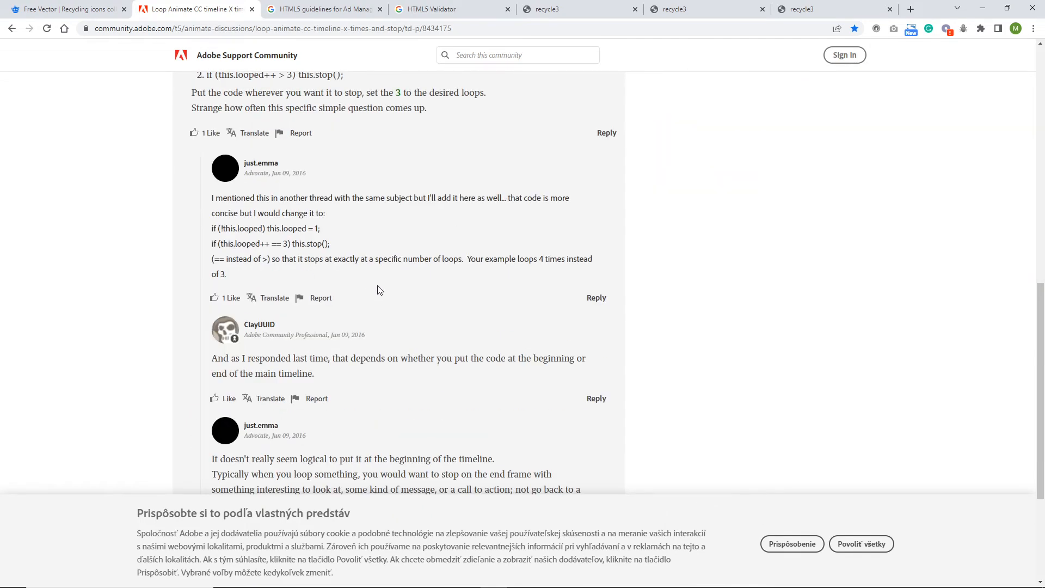
scroll(389, 306, up, 4)
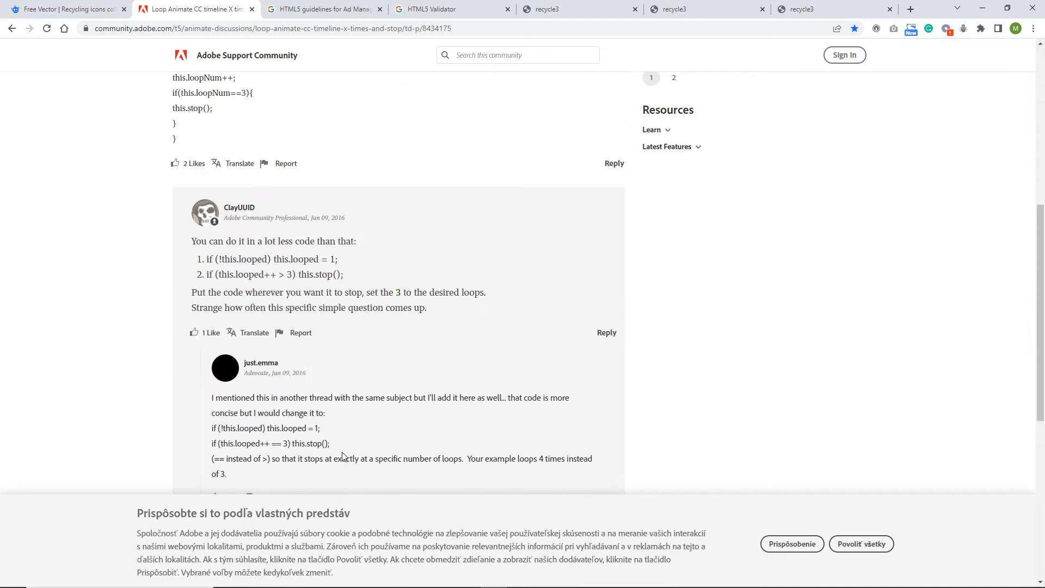
drag(330, 443, 208, 434)
key(ctrl+c)
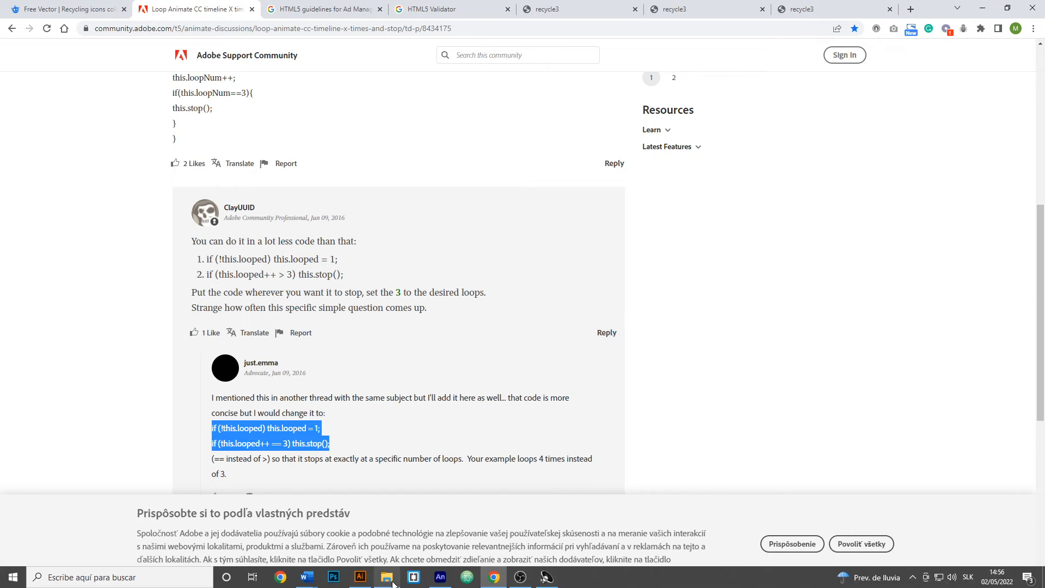
Step: Switch back to Animate and replace the frame 50 script in the "all" clip's Layer_8 with the copied loop code
mouse_move(440, 587)
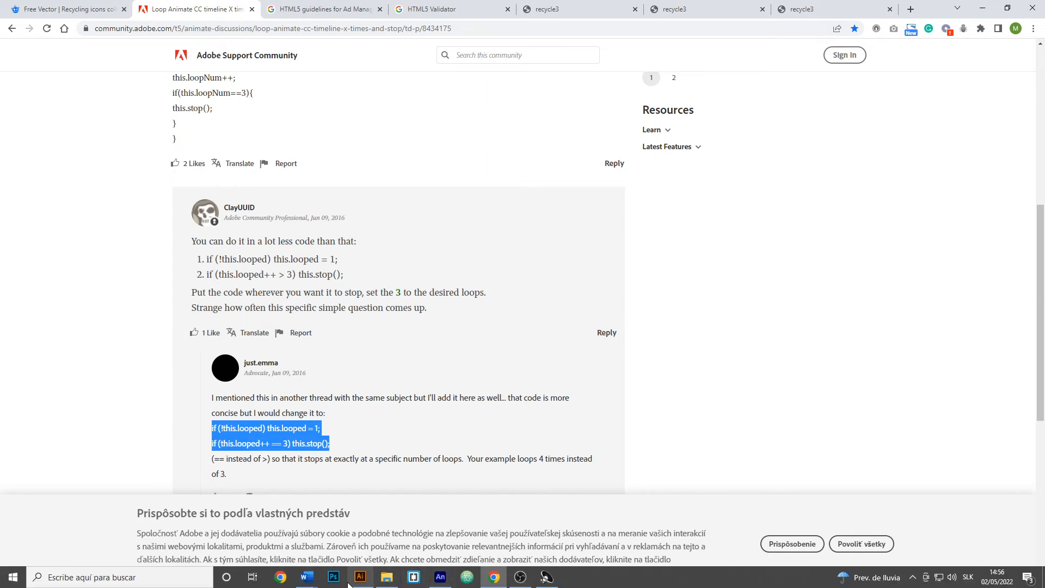
click(442, 536)
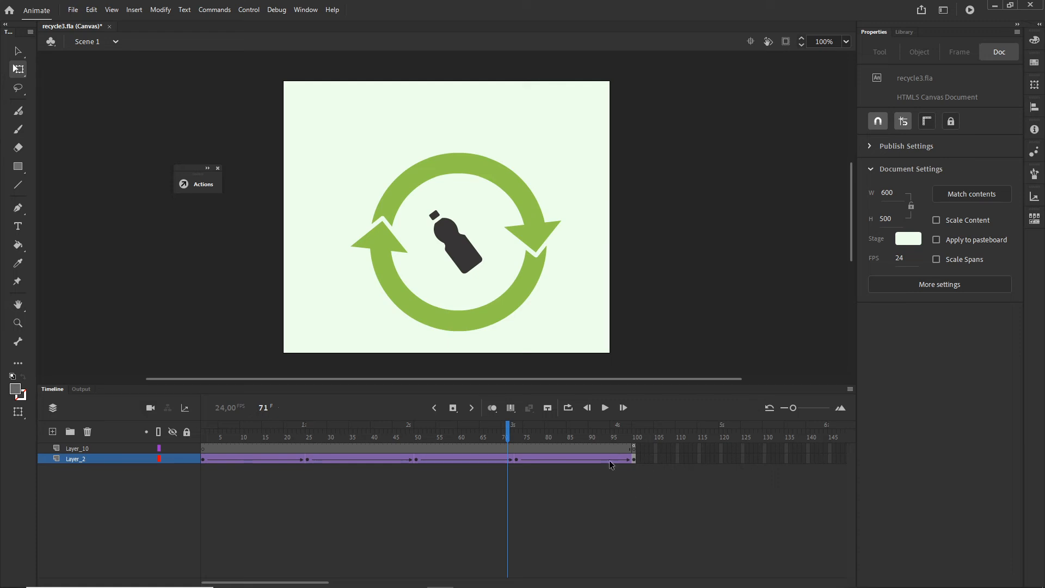
double_click(508, 308)
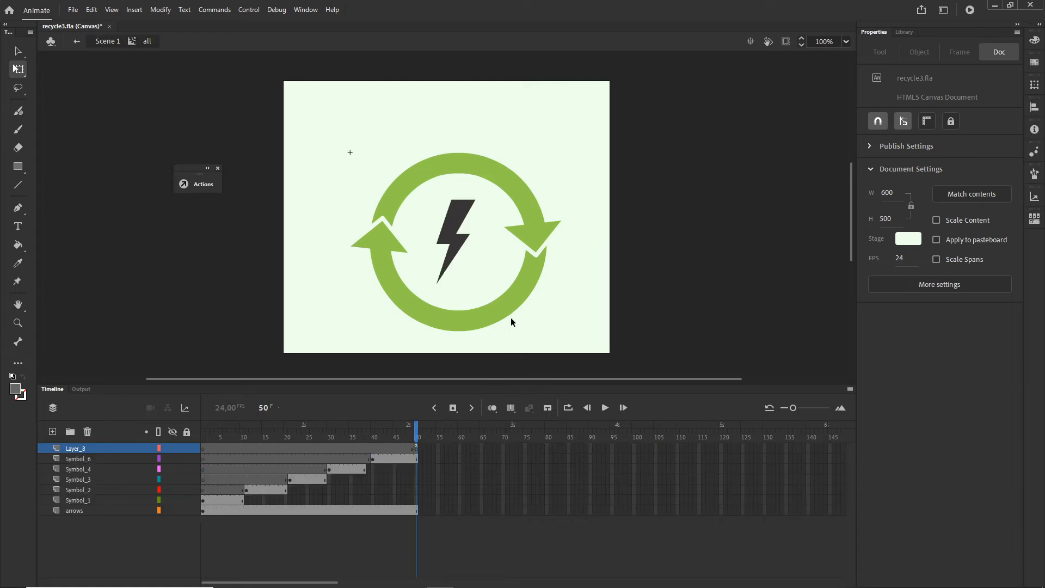
right_click(419, 450)
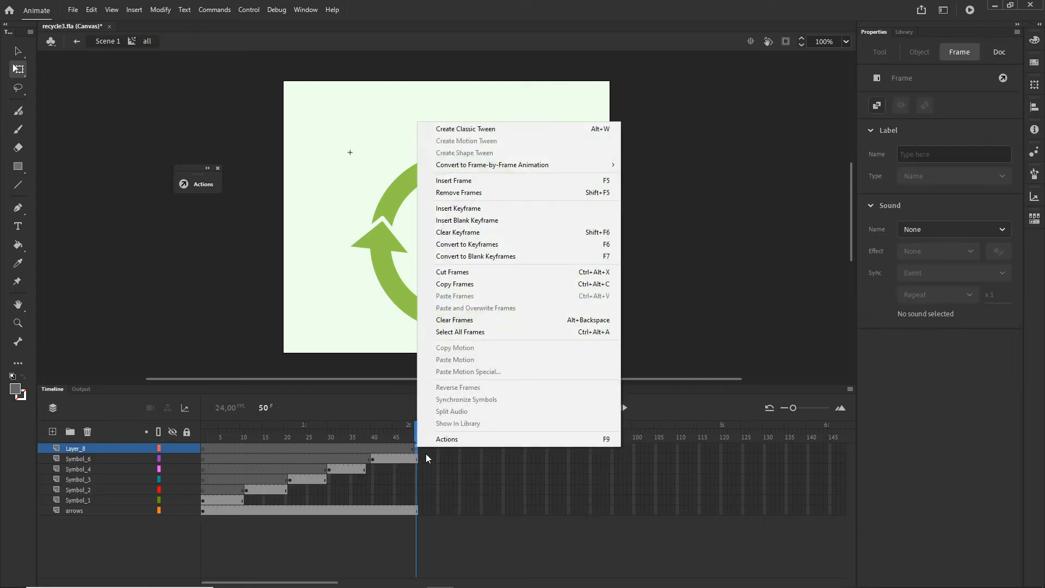
click(438, 434)
drag(599, 99, 390, 89)
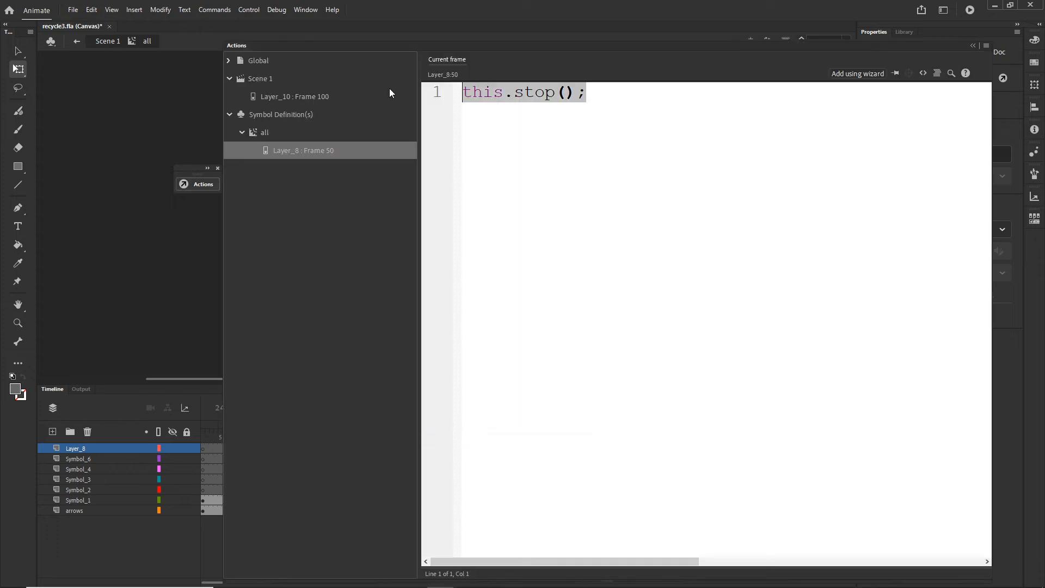
key(ctrl+v)
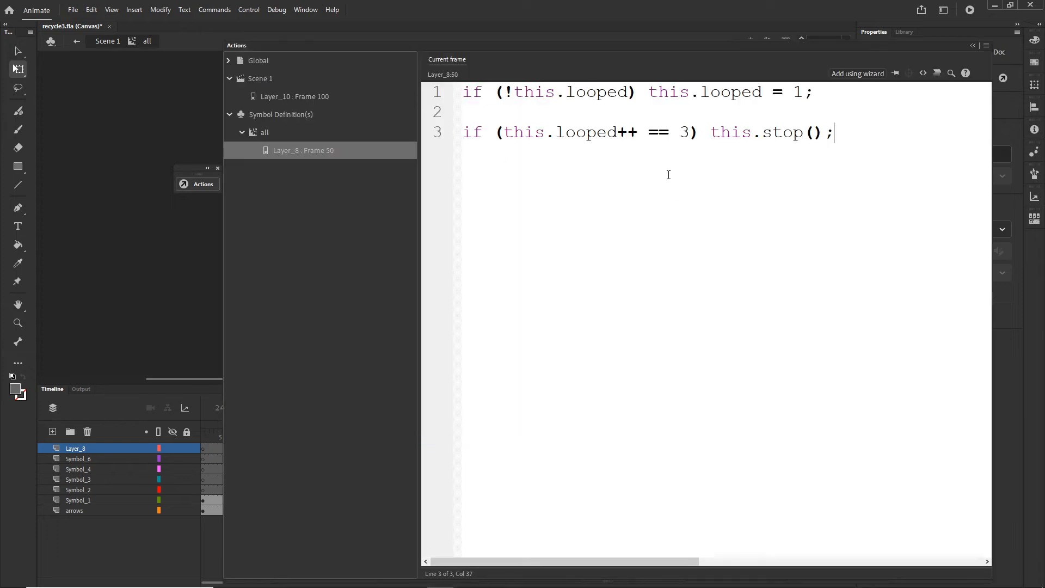
Step: Change the loop condition in the script to this.looped++ == 4 and copy the whole script
drag(692, 131, 680, 132)
click(697, 168)
drag(688, 132, 679, 132)
key(BackSpace)
text(4)
drag(834, 136, 464, 96)
key(ctrl+c)
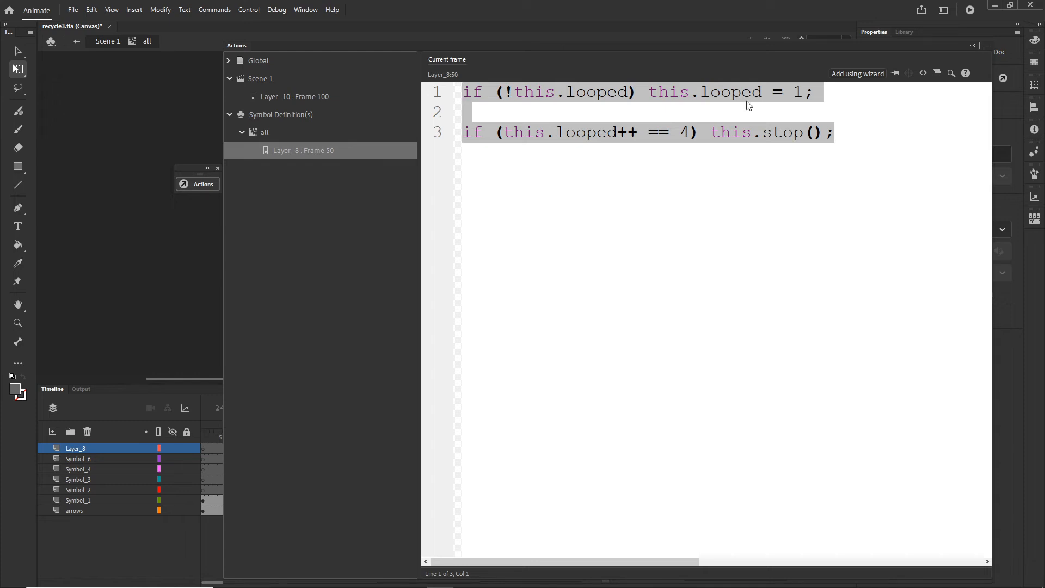
Step: Return to Scene 1 and replace the frame 100 script of Layer_10 with the copied loop code
click(971, 44)
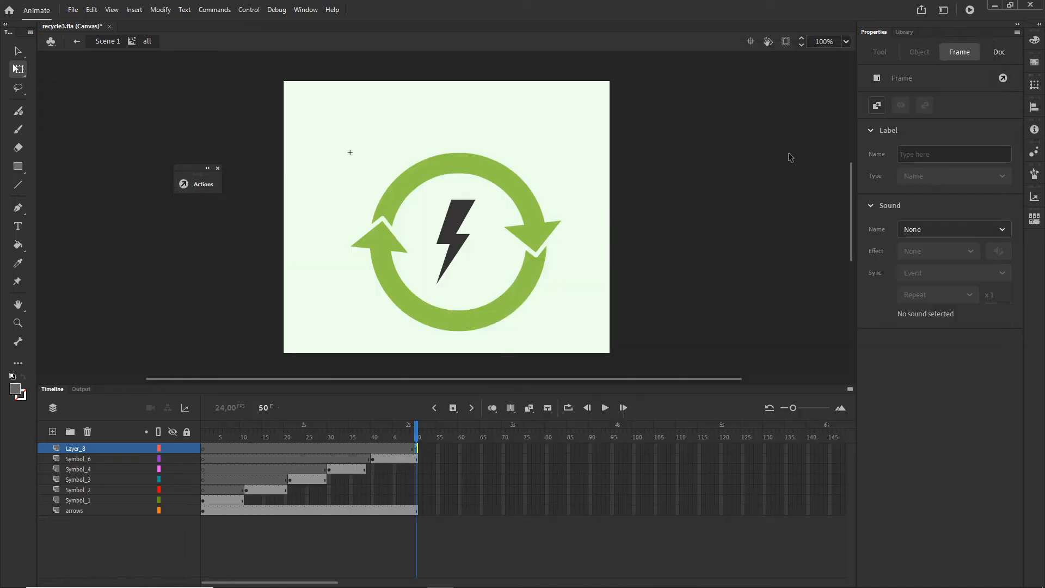
click(100, 42)
right_click(634, 449)
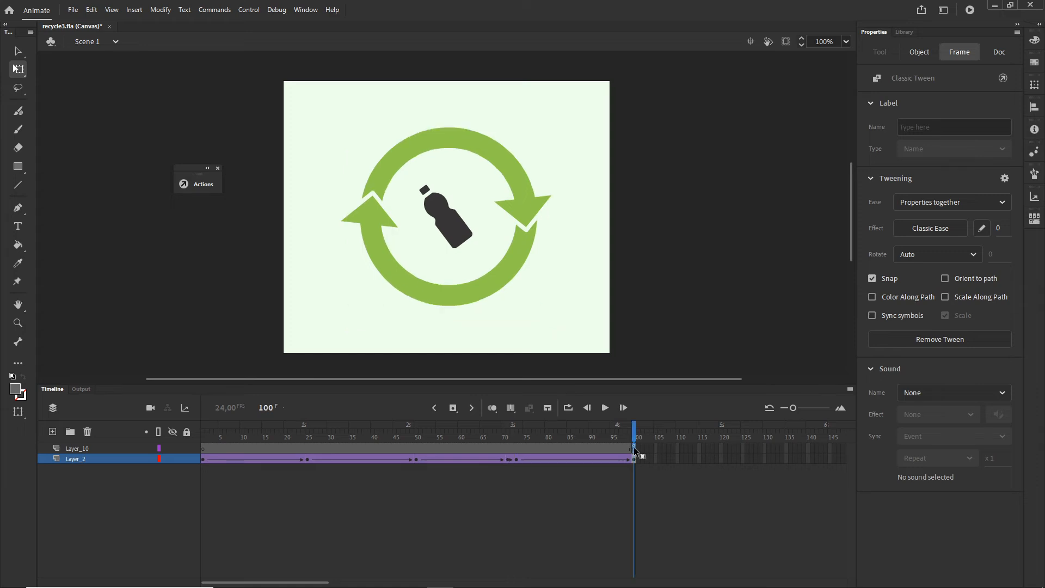
click(649, 440)
key(ctrl+a)
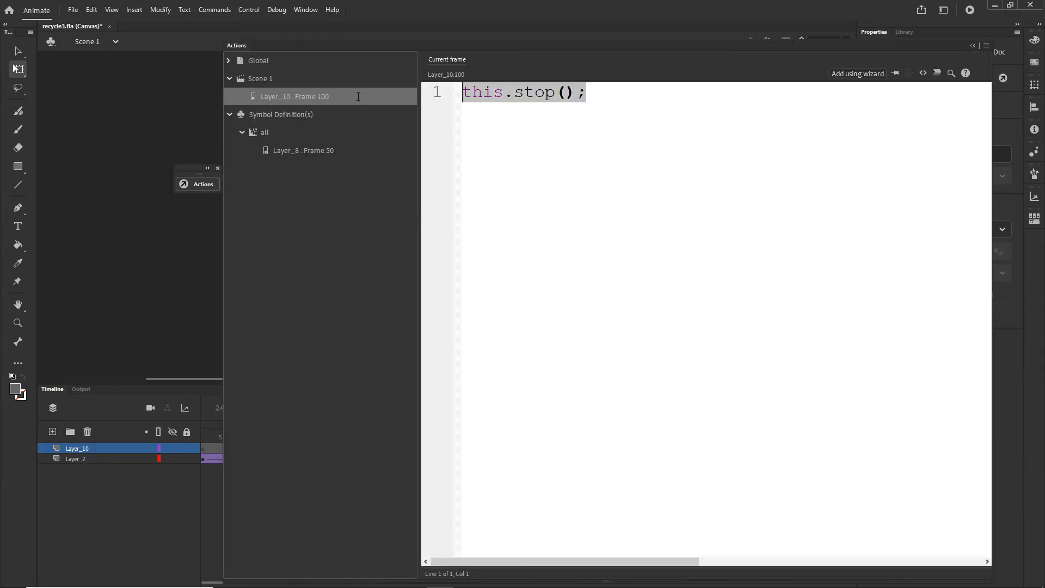
key(ctrl+v)
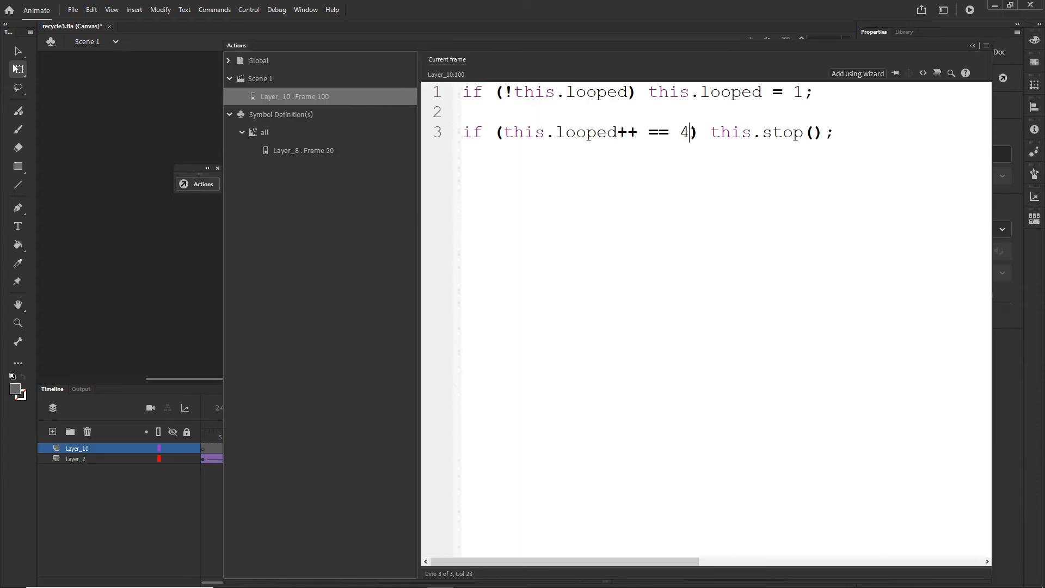
Step: Change the loop condition in Layer_10's frame 100 script to this.looped++ == 2 and collapse the script editor
key(BackSpace)
text(1)
key(BackSpace)
text(2)
click(972, 47)
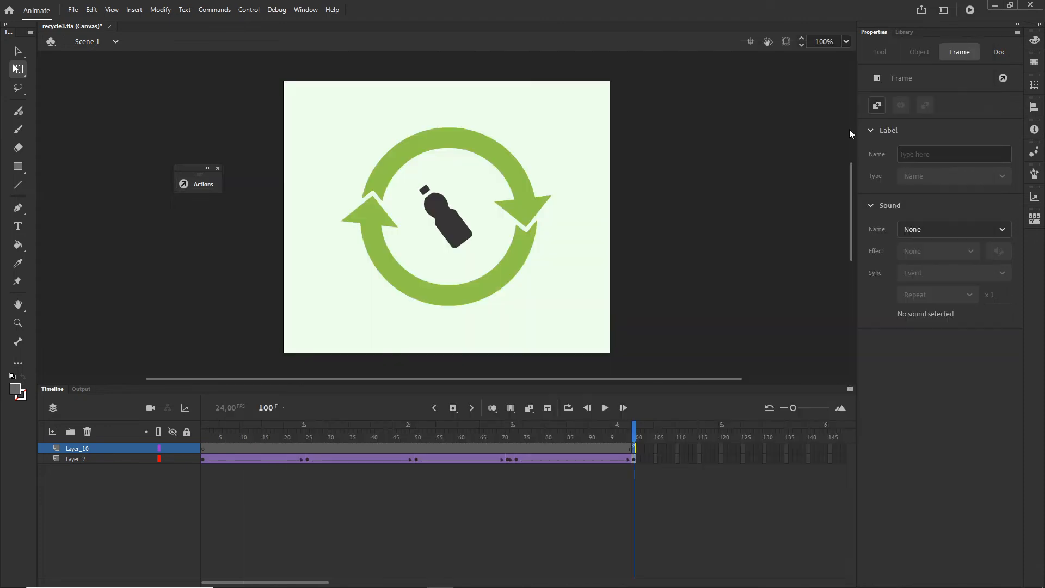
Step: Test the looping animation in the browser and return to the Scene 1 timeline in Animate
click(578, 267)
key(ctrl+Return)
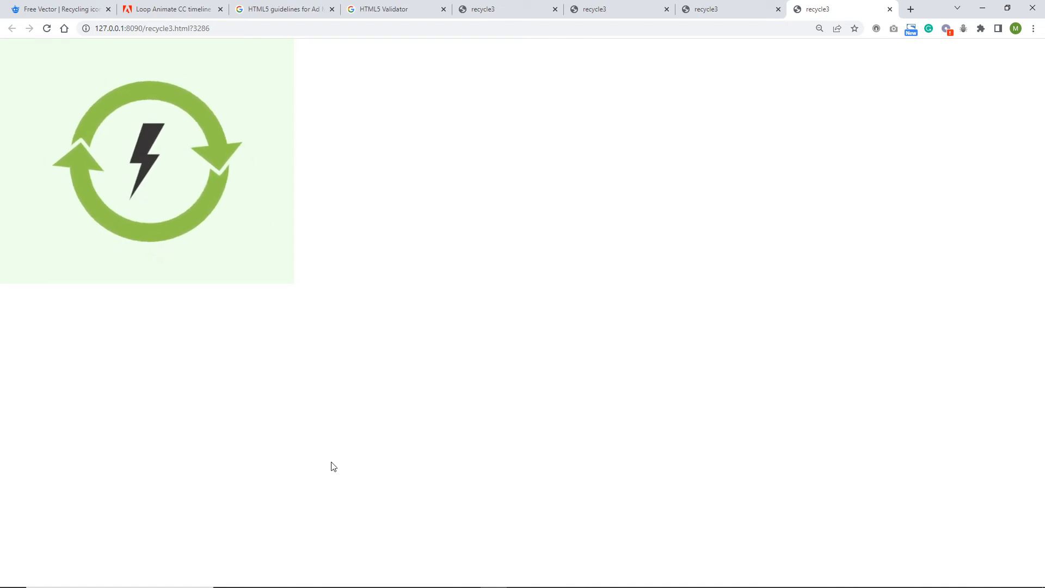
mouse_move(375, 560)
click(493, 577)
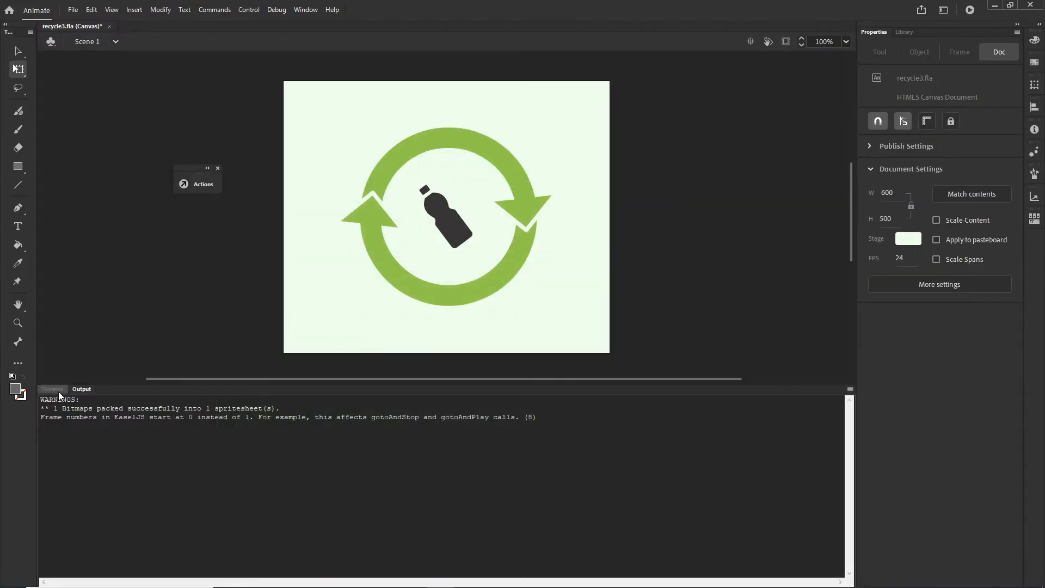
click(58, 391)
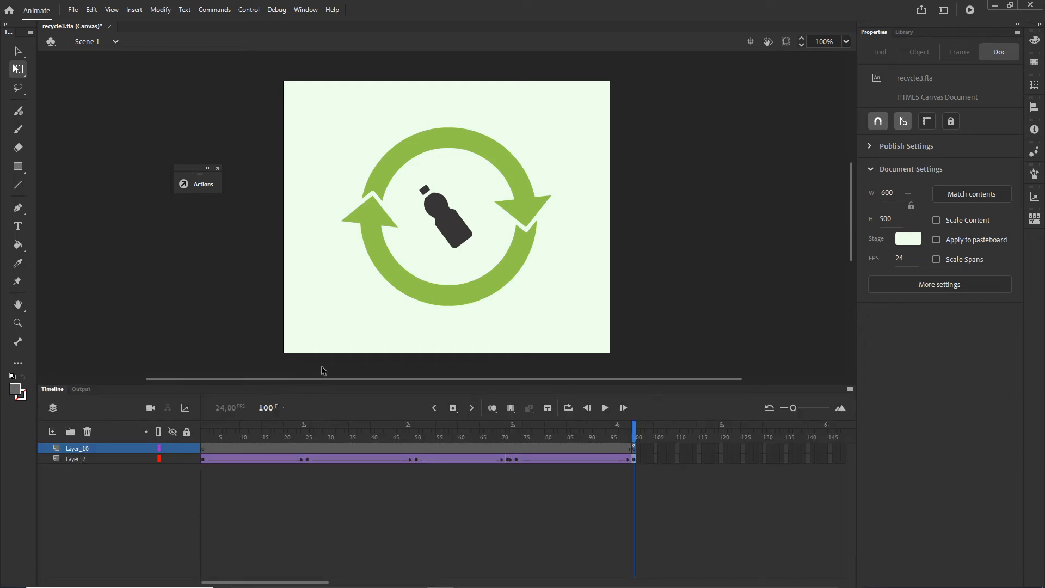
Step: Switch to File Explorer, go to the 05 recycle 3\tutorial folder and duplicate its animate folder there
mouse_move(384, 581)
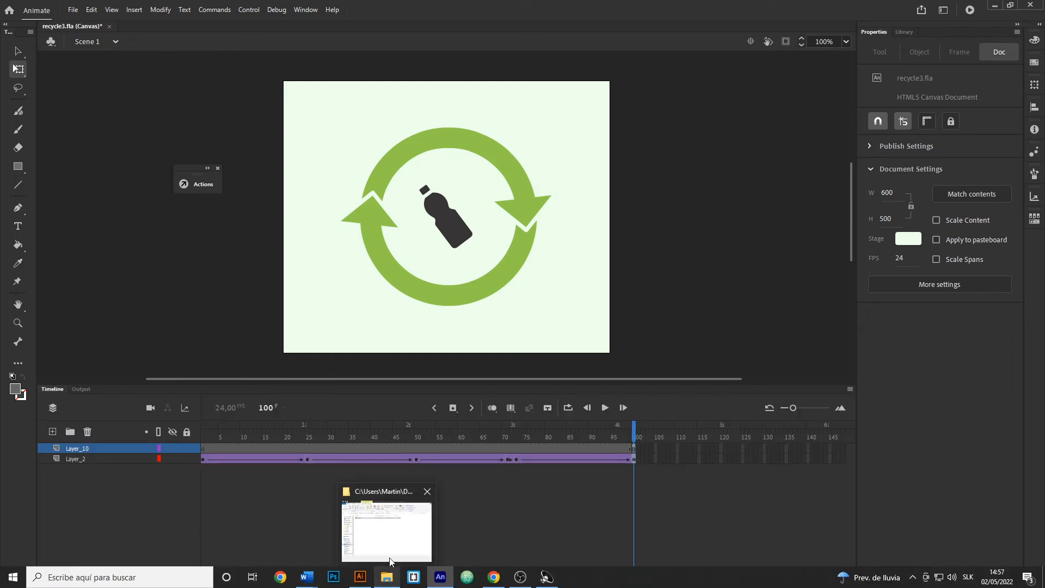
click(373, 555)
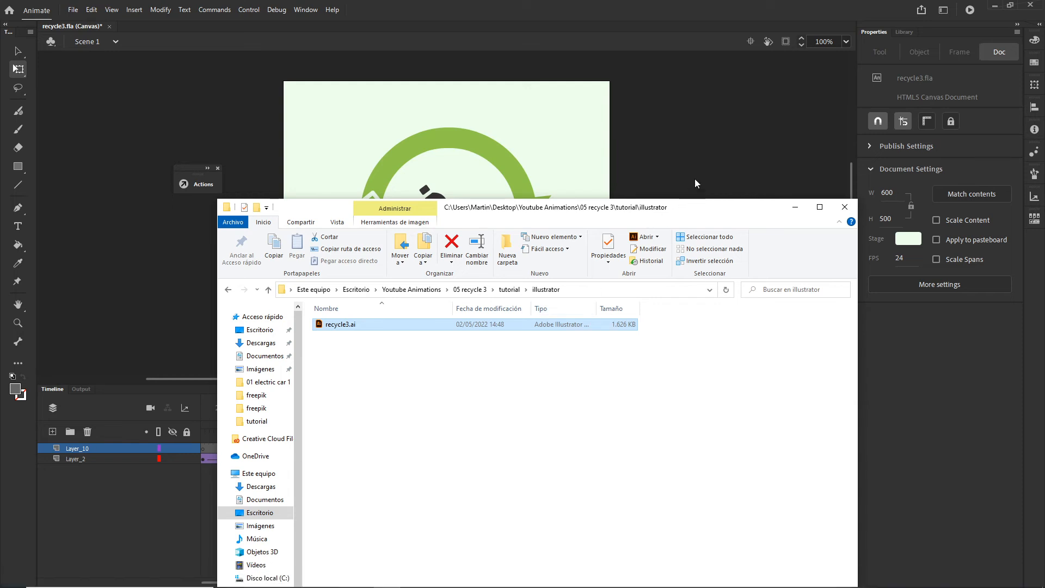
click(471, 290)
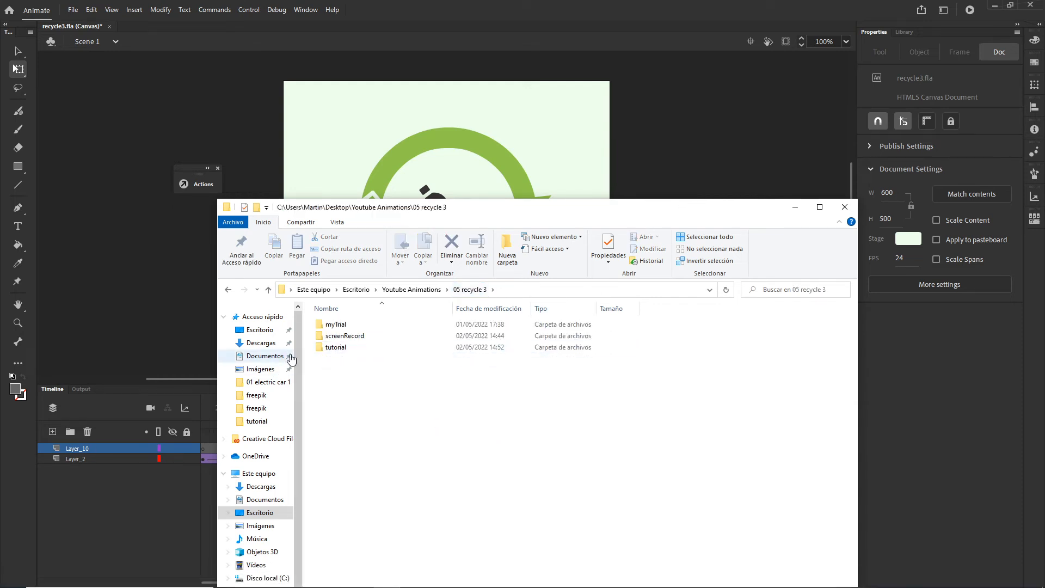
double_click(353, 348)
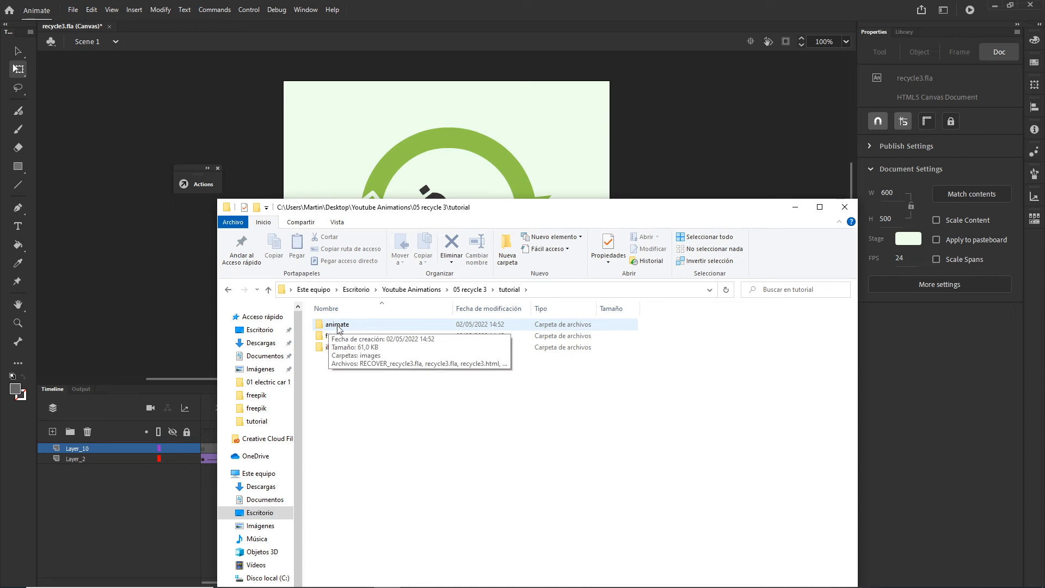
double_click(338, 325)
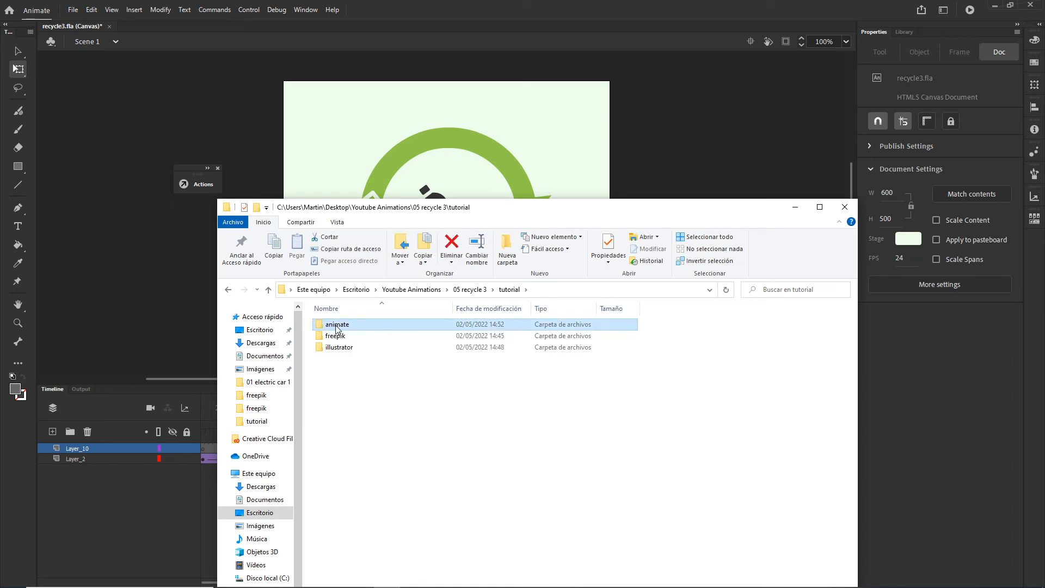
click(229, 290)
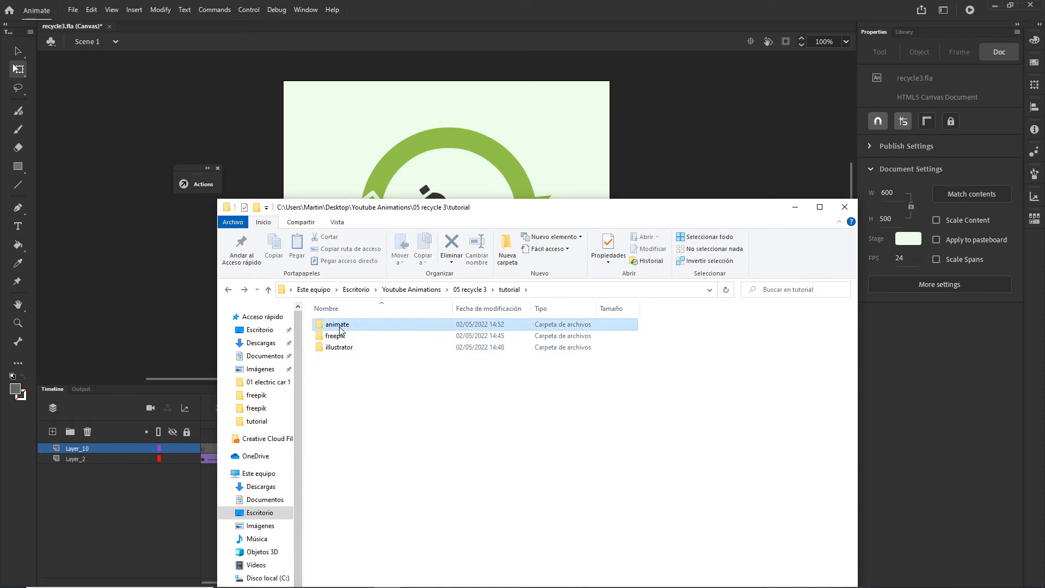
click(387, 409)
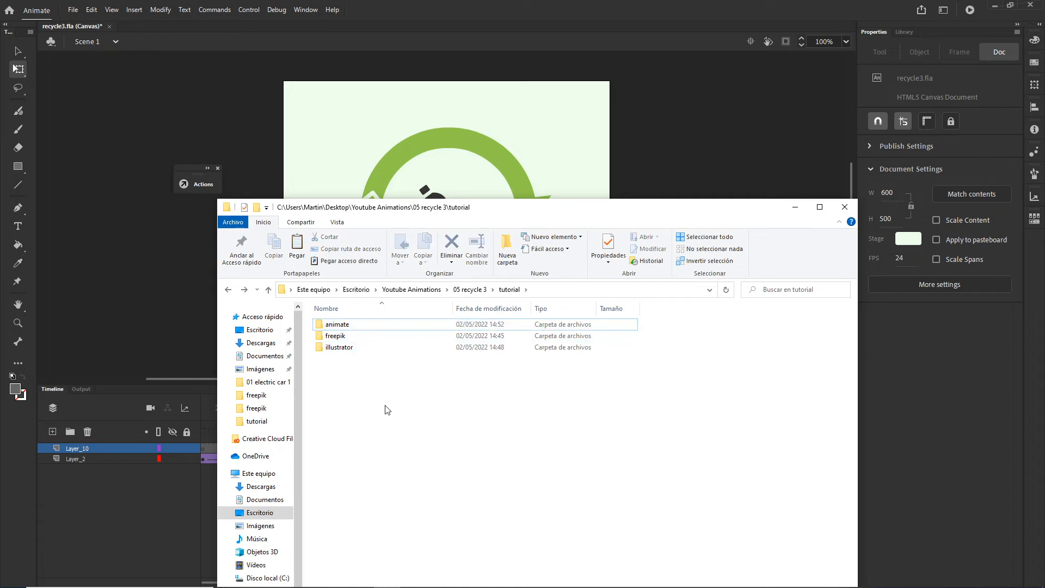
key(ctrl+v)
click(509, 426)
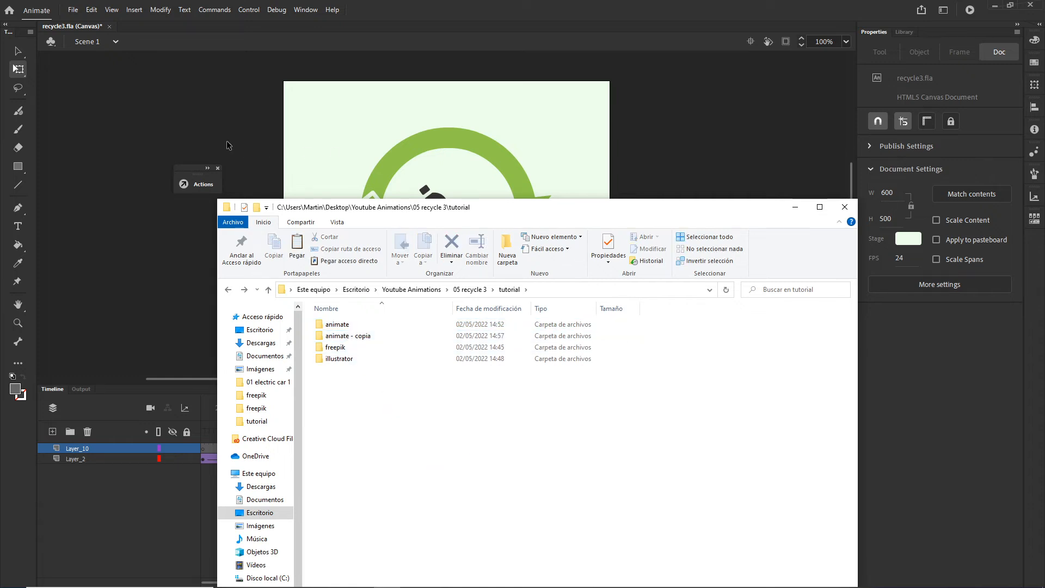
Step: Switch back to Animate, save recycle3.fla and close the document
click(177, 87)
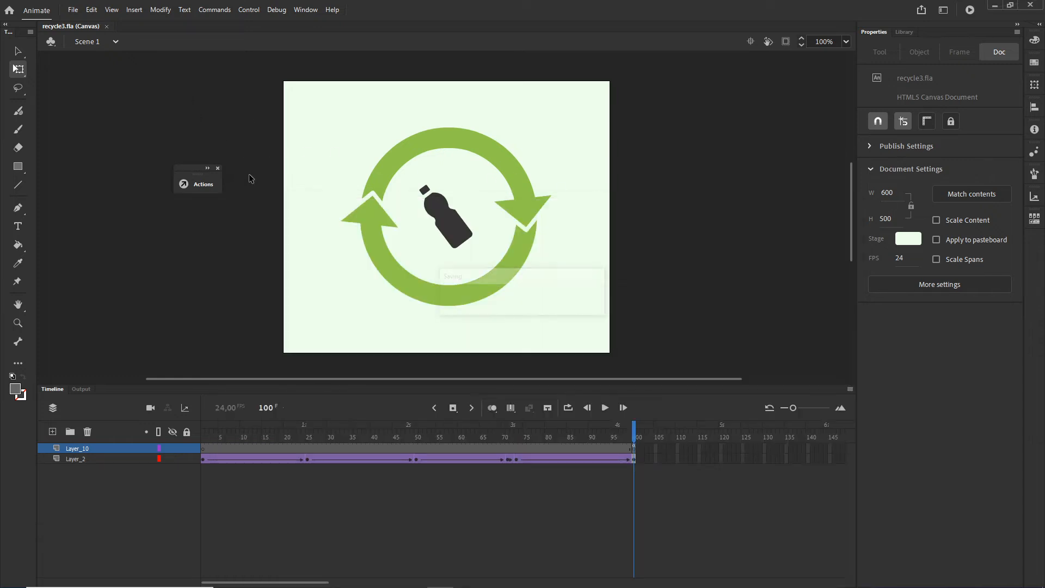
key(ctrl+s)
click(107, 26)
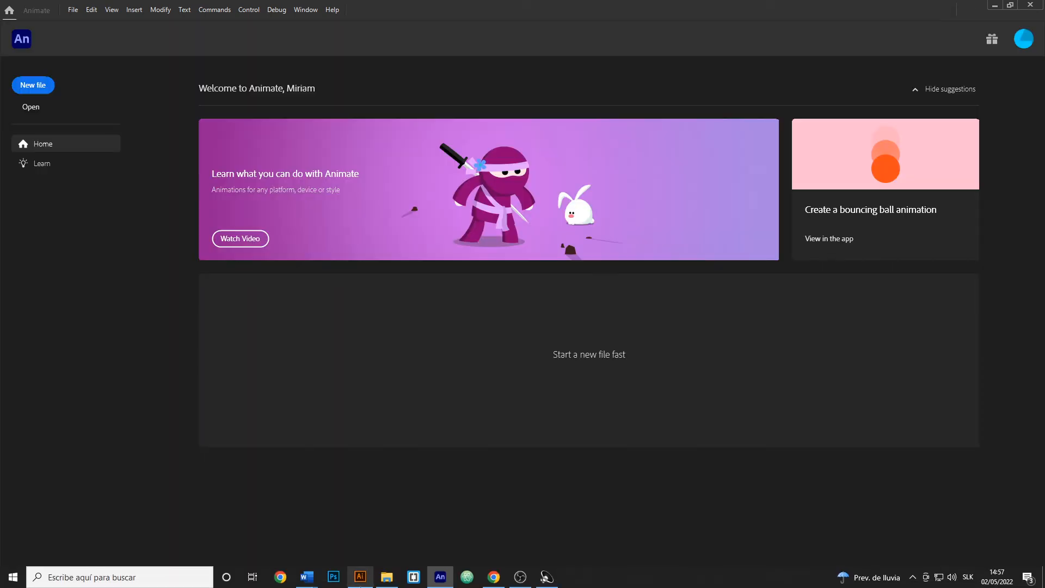
Step: Open recycle3.fla from the duplicated "animate - copia" folder
click(386, 578)
double_click(350, 338)
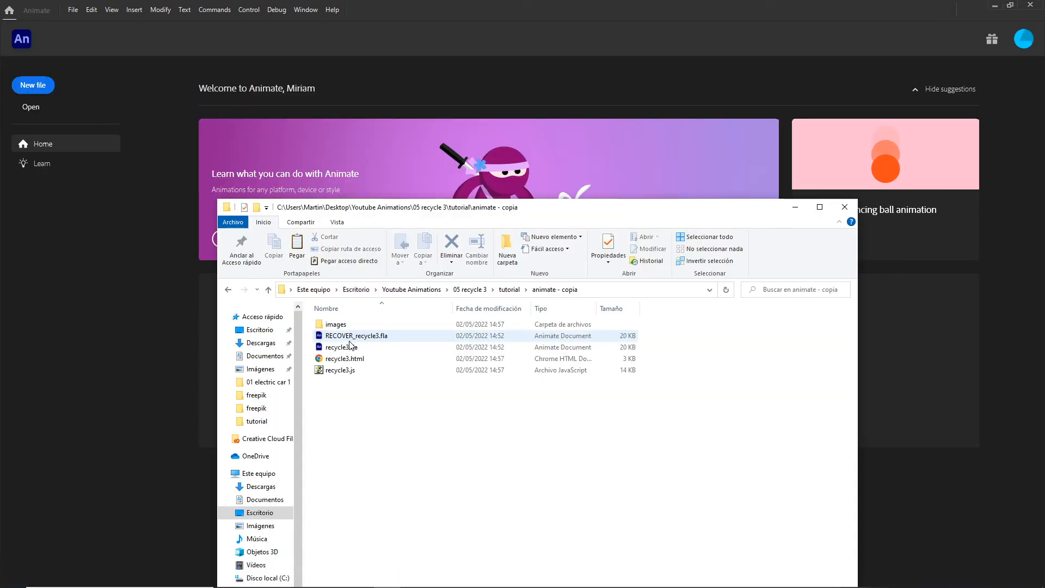
double_click(327, 349)
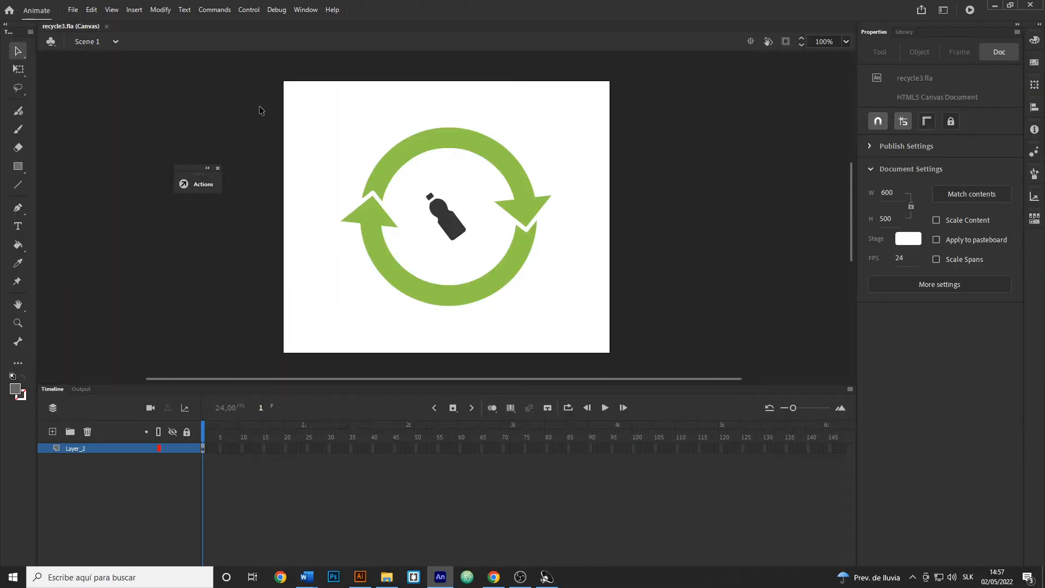
Step: Close recycle3.fla, then open RECOVER_recycle3.fla from the "animate - copia" folder in File Explorer
click(106, 26)
click(386, 577)
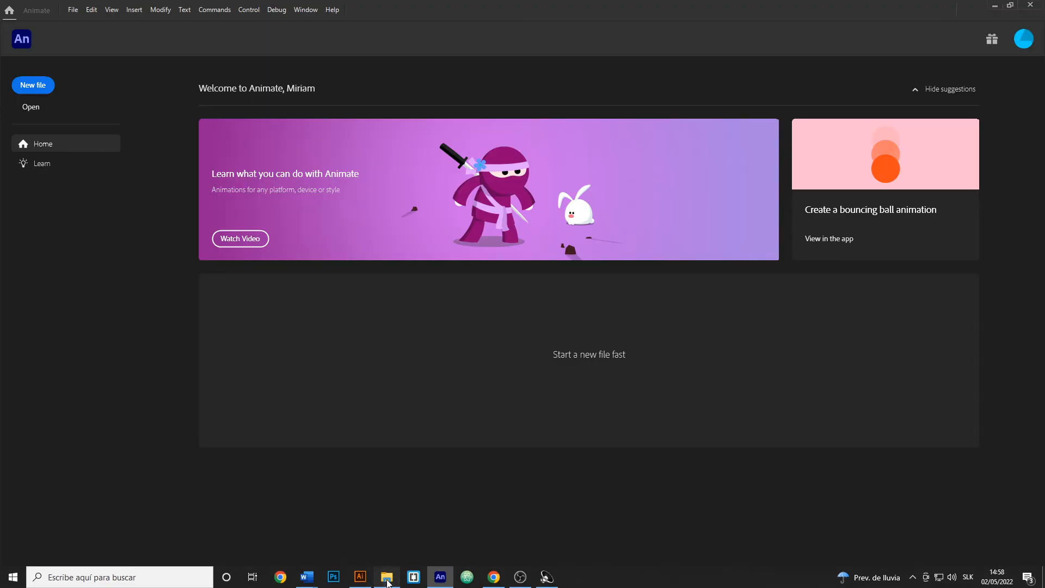
double_click(345, 336)
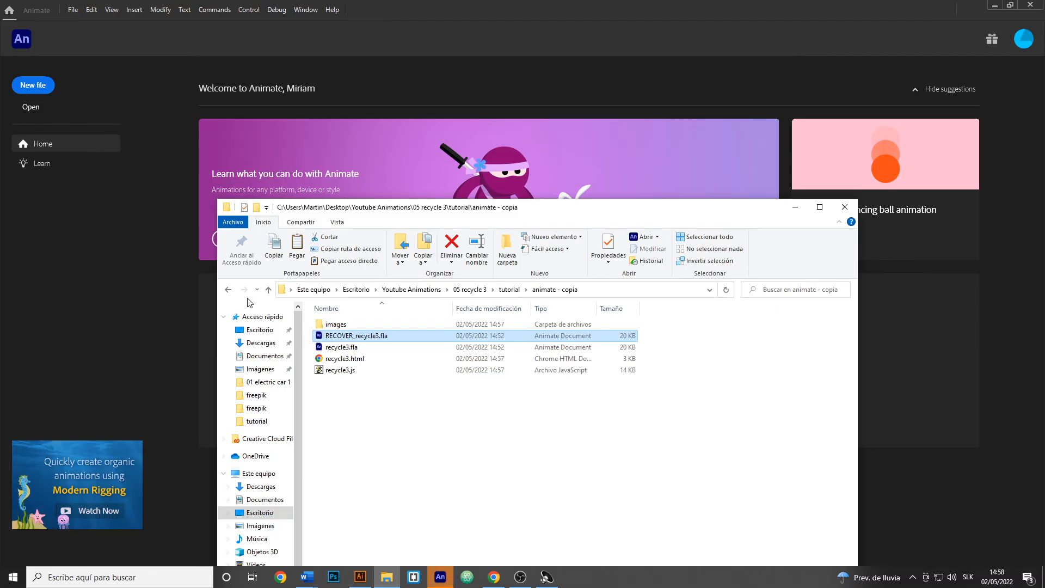
click(228, 290)
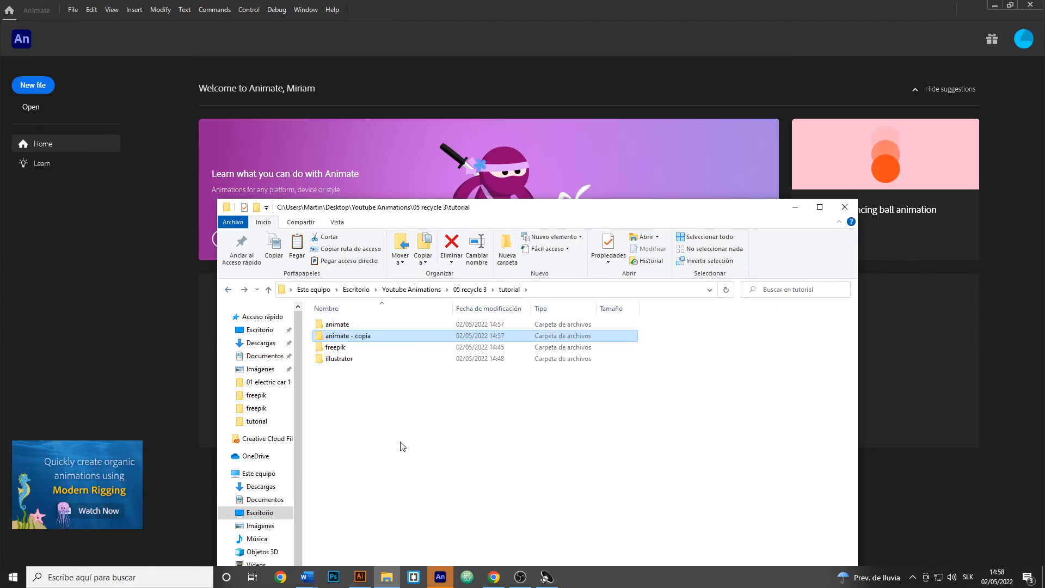
Step: Delete the "animate - copia" folder from the tutorial folder in File Explorer
click(339, 349)
click(342, 336)
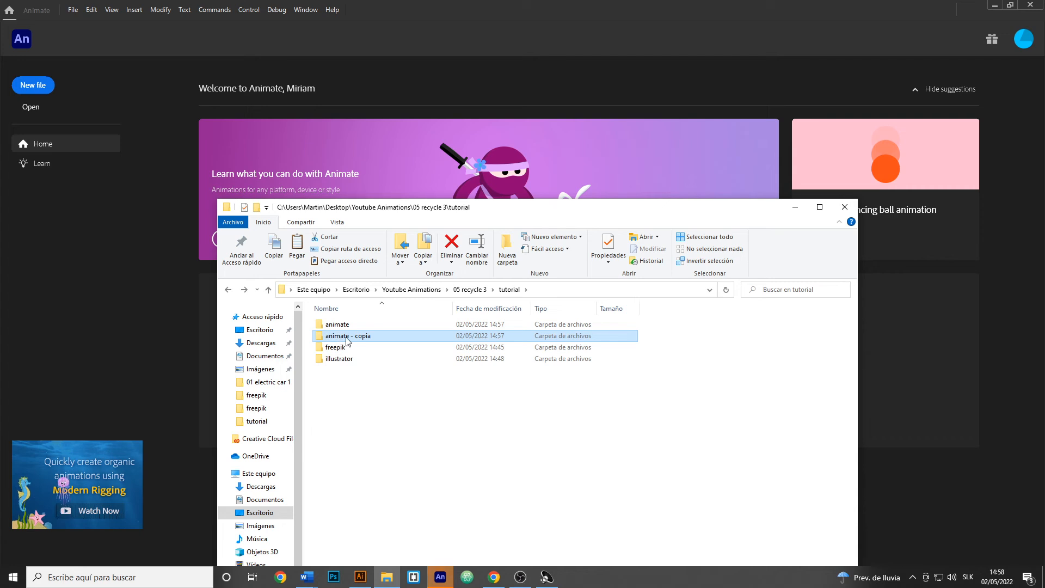
key(Delete)
Step: Duplicate the animate folder within the tutorial folder and open recycle3.fla from the "animate - copia" folder in Animate
click(331, 326)
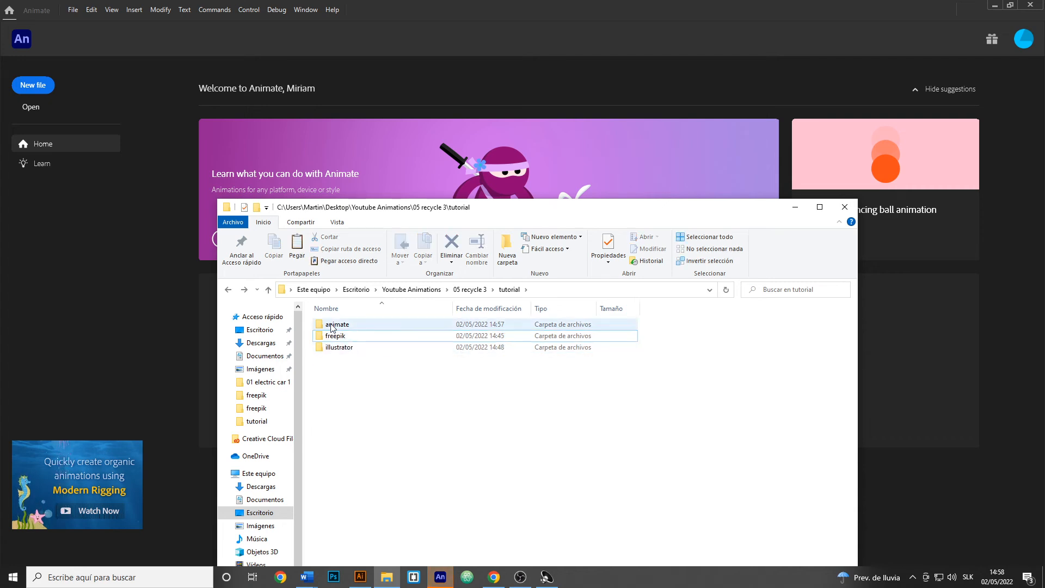
right_click(331, 330)
click(516, 384)
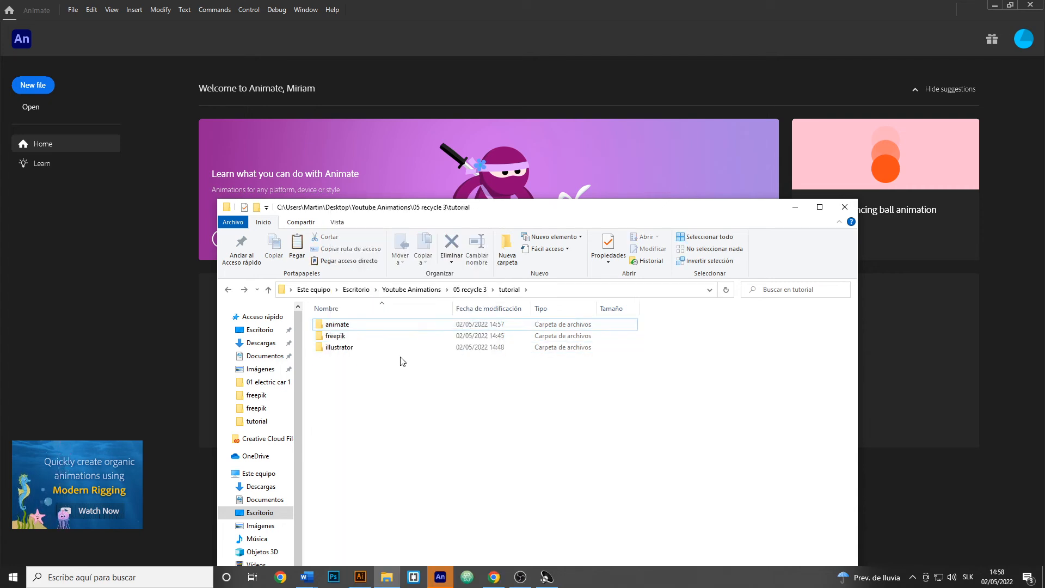
click(335, 329)
key(ctrl+c)
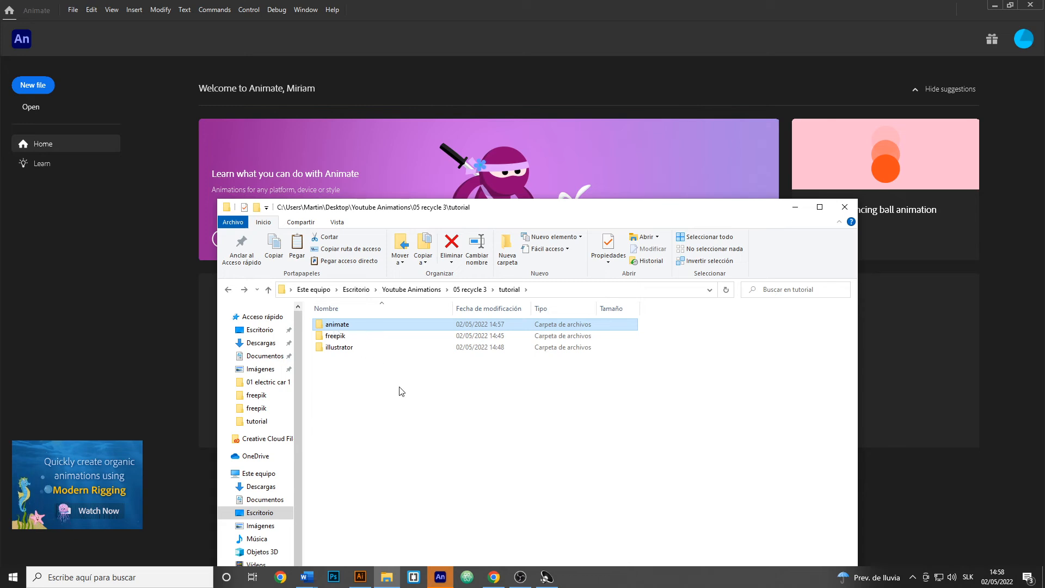
key(ctrl+v)
double_click(345, 336)
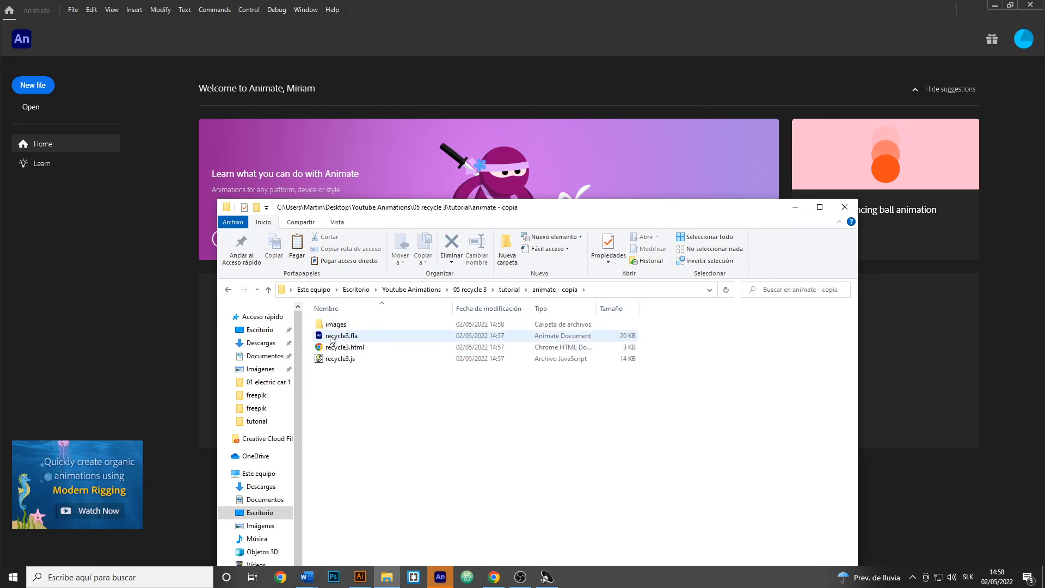
double_click(336, 336)
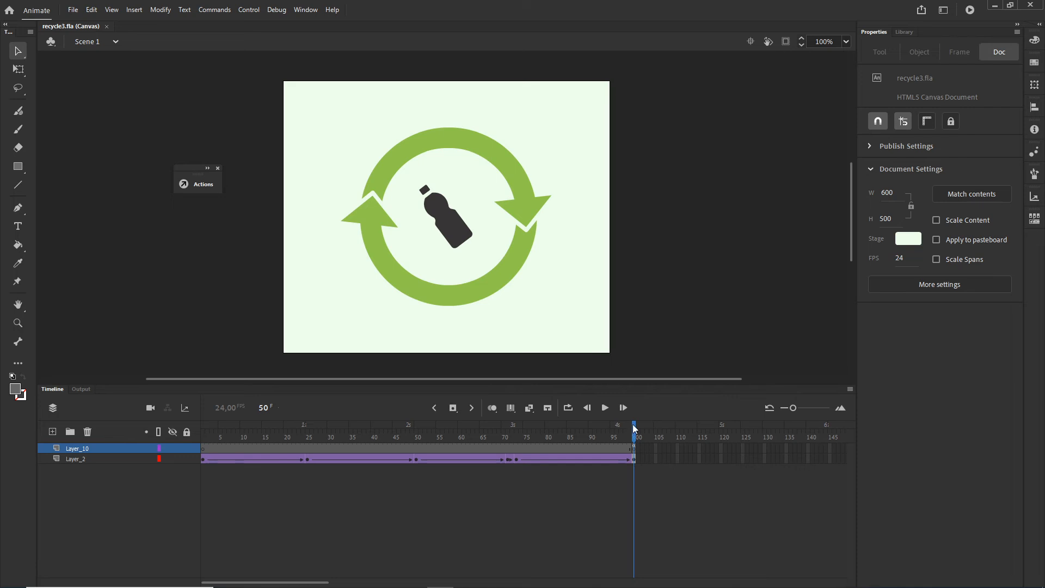
Step: Resize the stage to 300 × 250 px with Scale content enabled, including locked and hidden layers, and test the movie
mouse_move(634, 429)
mouse_down()
mouse_move(529, 408)
mouse_move(194, 420)
mouse_move(636, 442)
mouse_up()
click(946, 287)
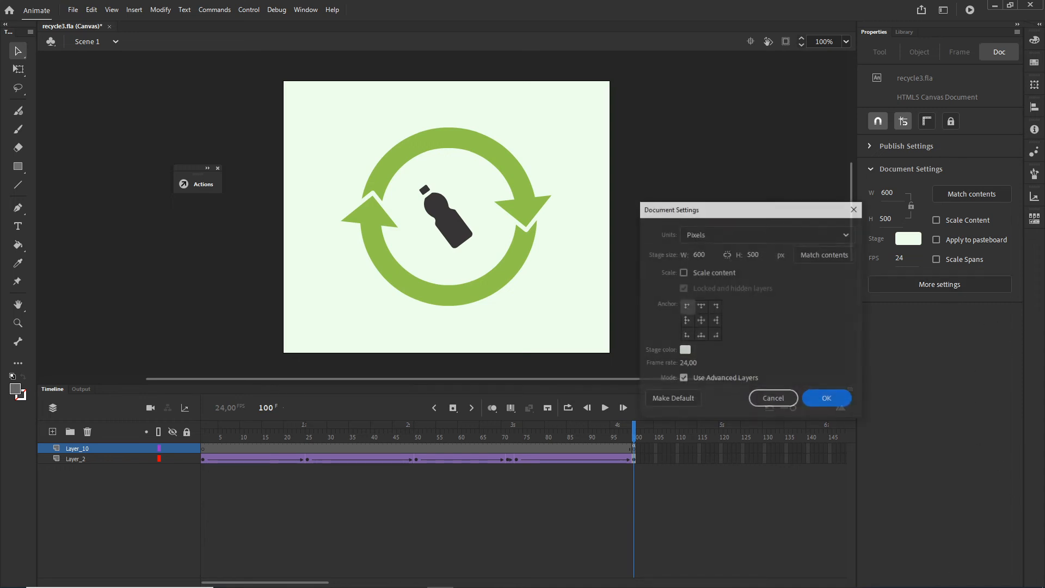
click(683, 273)
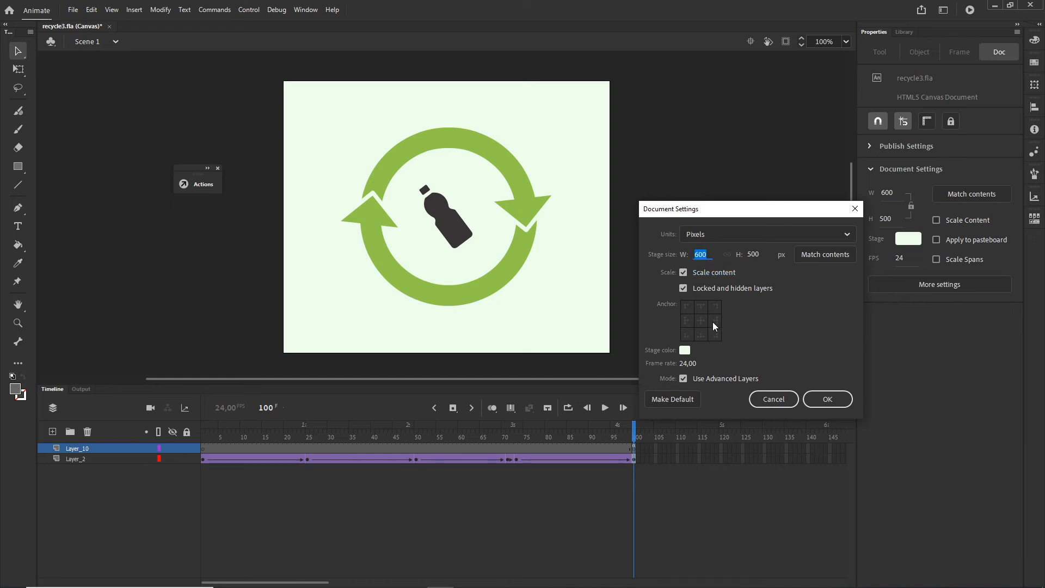
text(3)
click(790, 309)
click(828, 400)
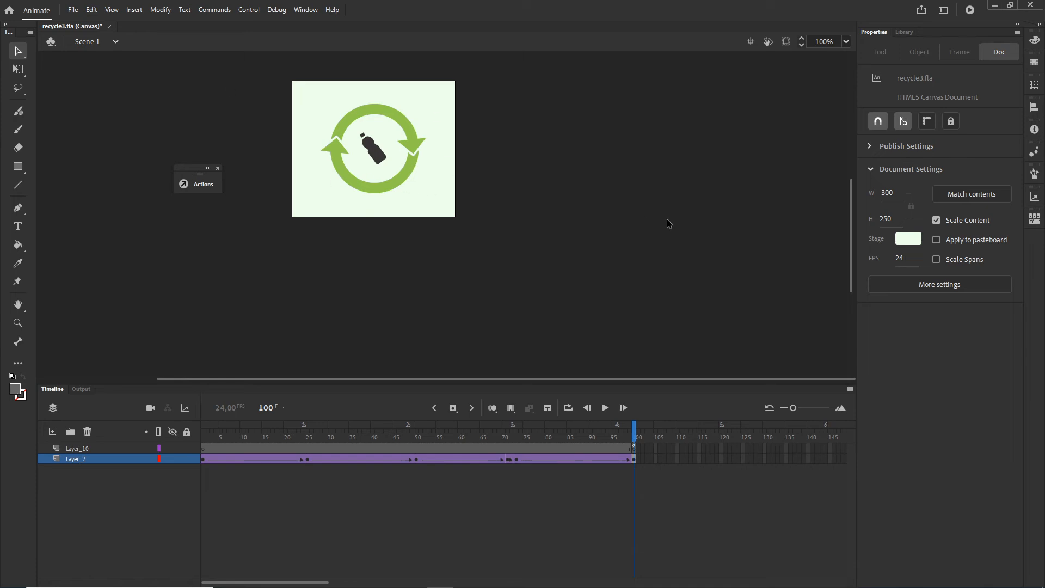
key(ctrl+Return)
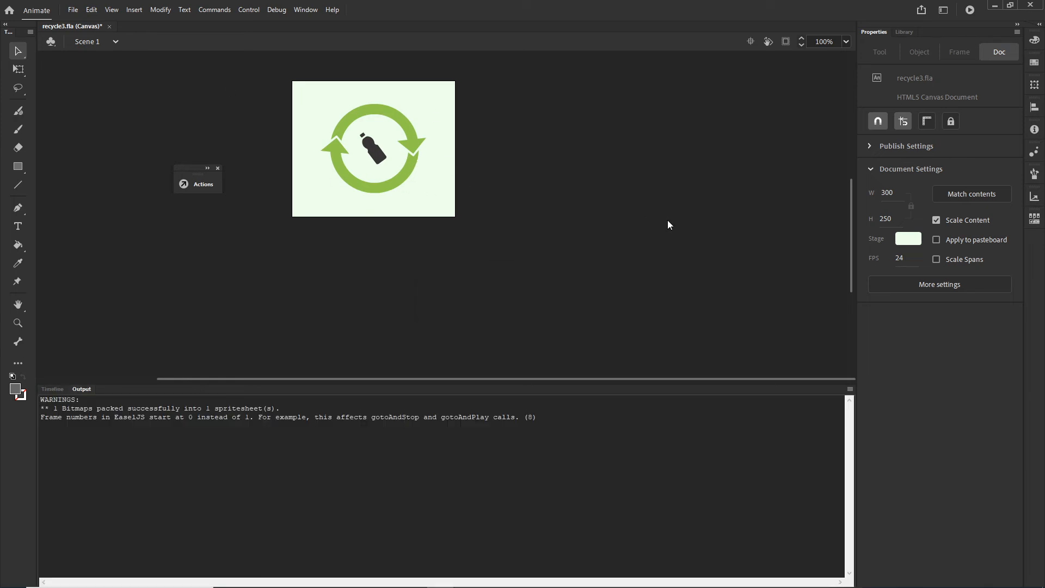
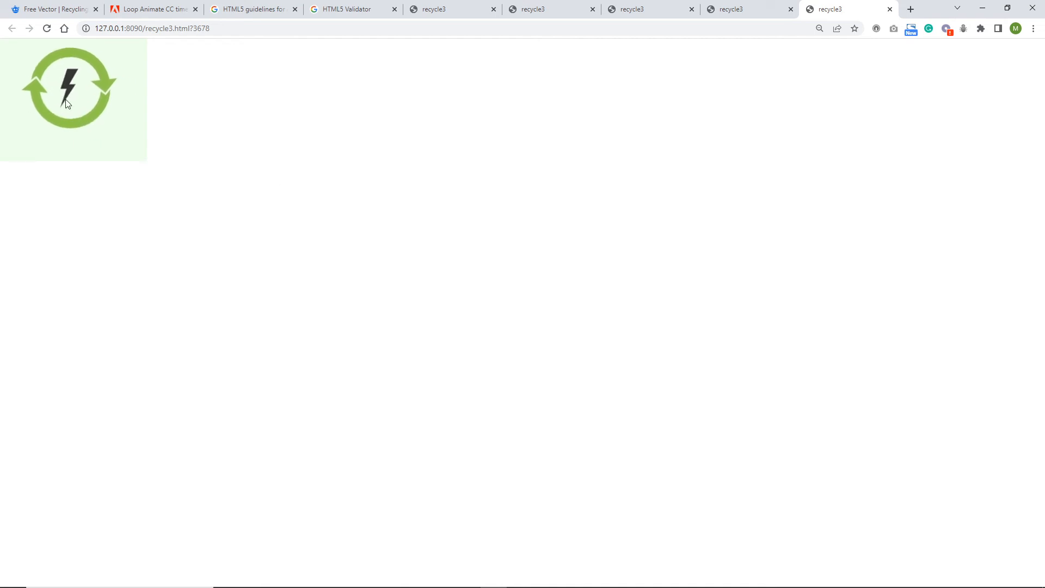
Step: Minimize the browser test, show the timeline in Animate and close the floating Actions panel
click(983, 12)
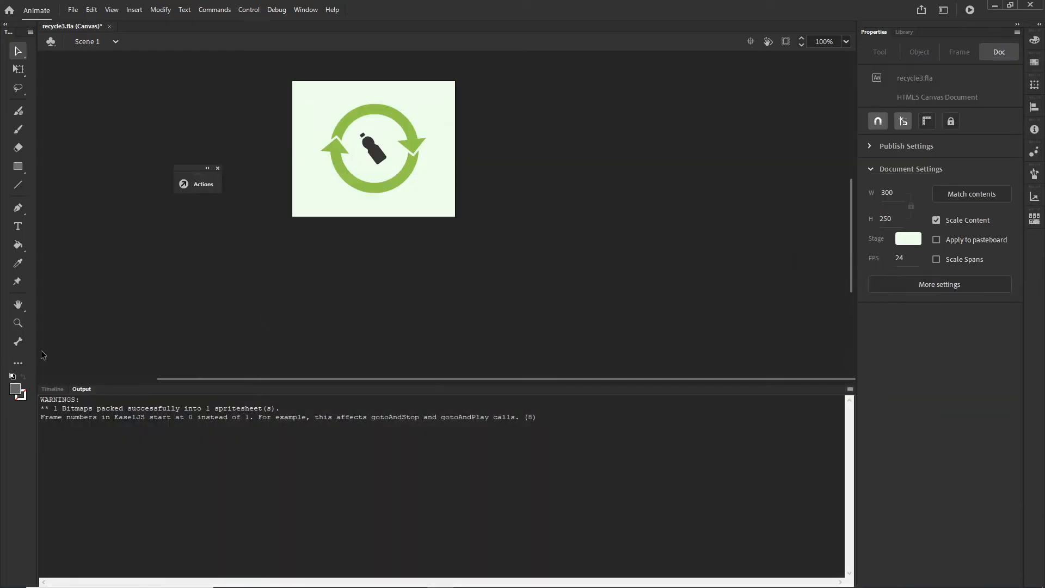
click(52, 388)
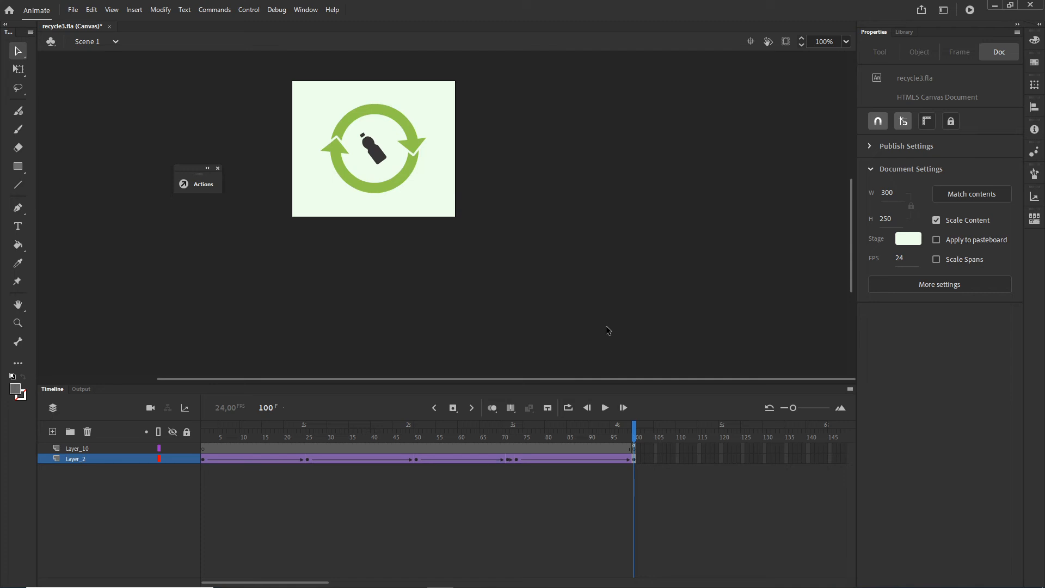
click(218, 169)
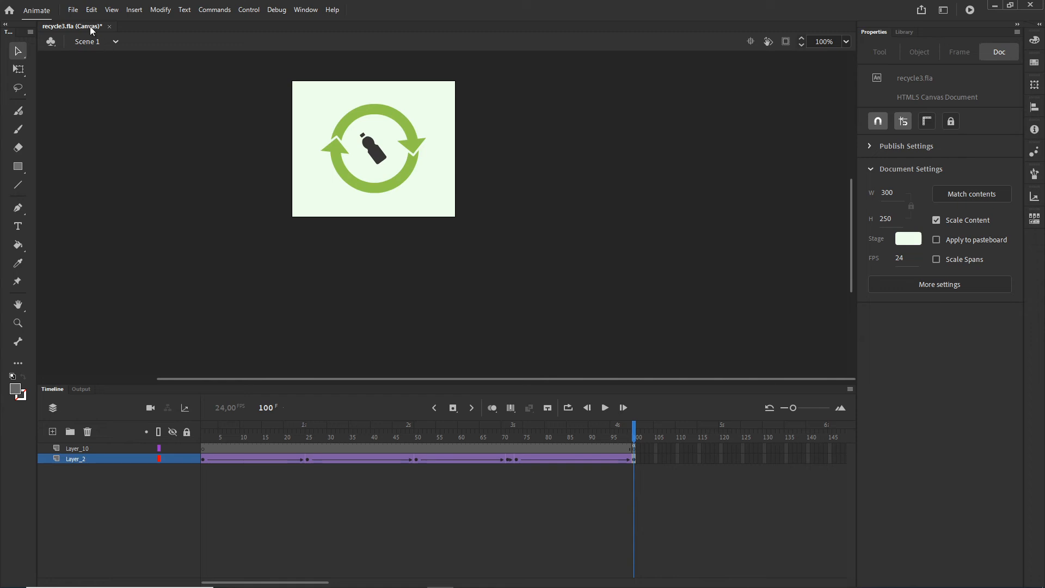
Step: Delete recycle3.js, recycle3.html and the images folder from the "animate - copia" folder in File Explorer
click(386, 580)
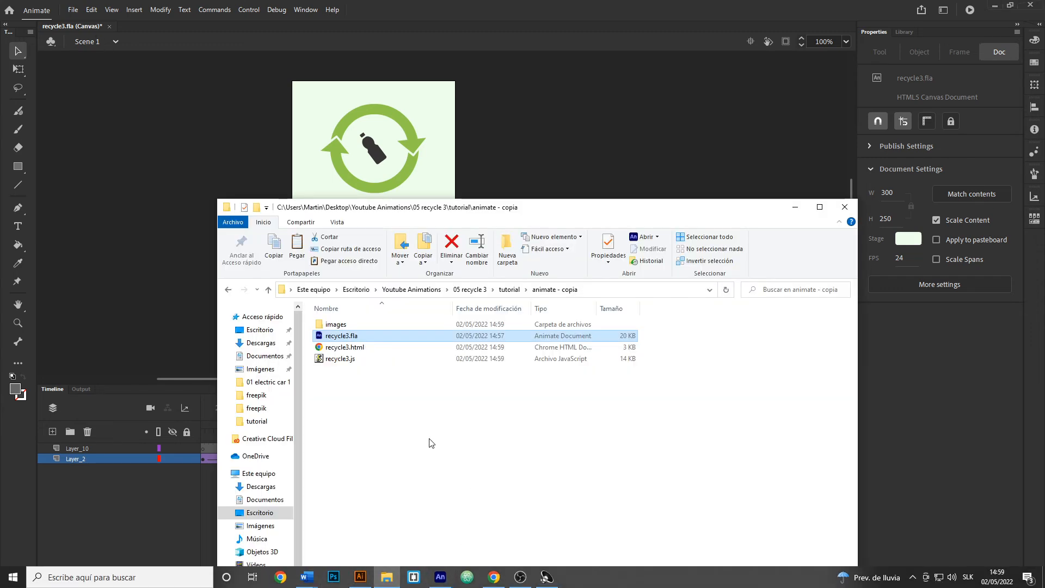
click(513, 291)
double_click(340, 336)
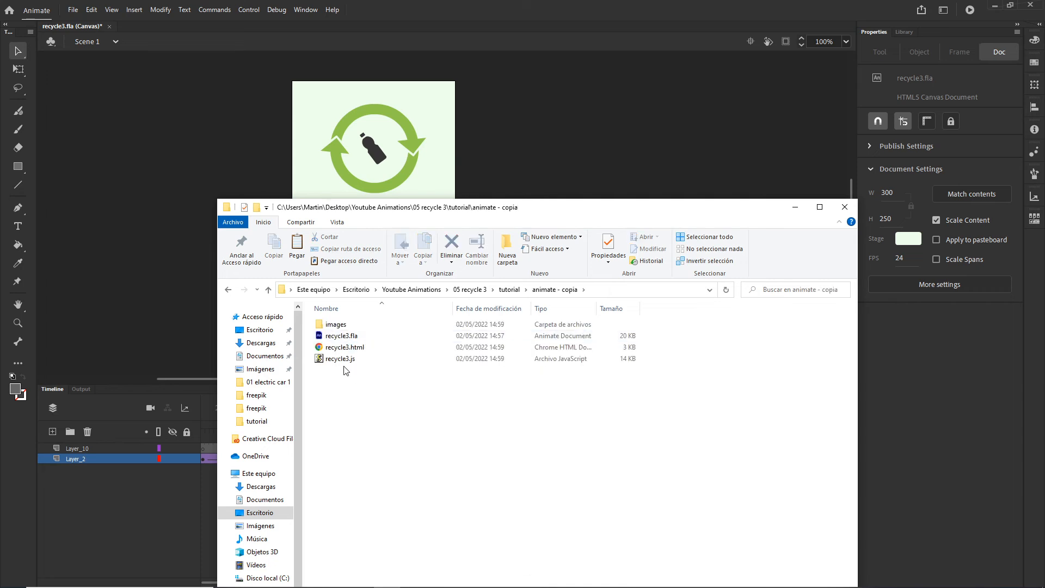
click(331, 360)
key(Delete)
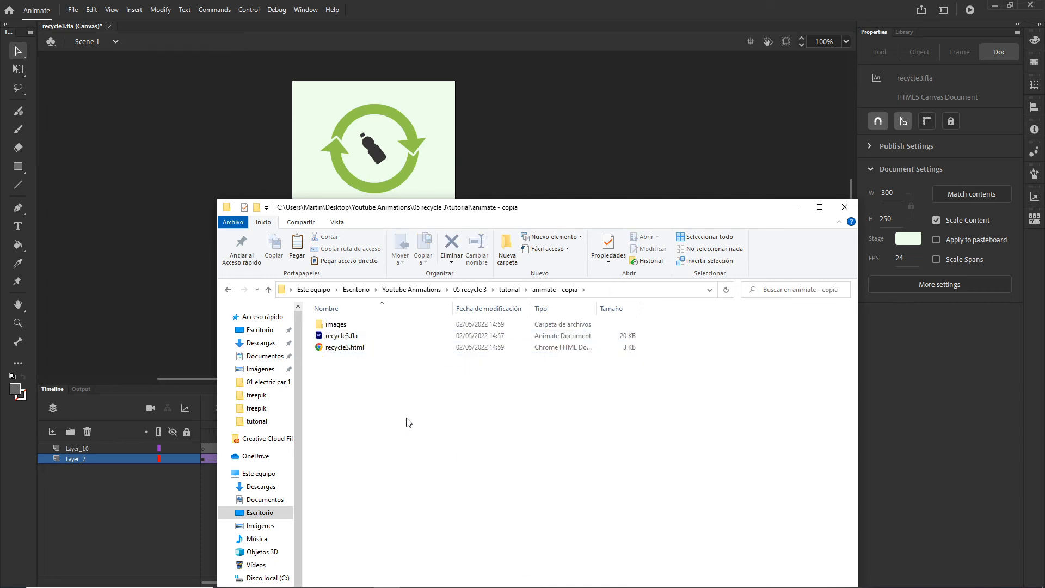
click(350, 346)
key(Delete)
click(335, 326)
key(Delete)
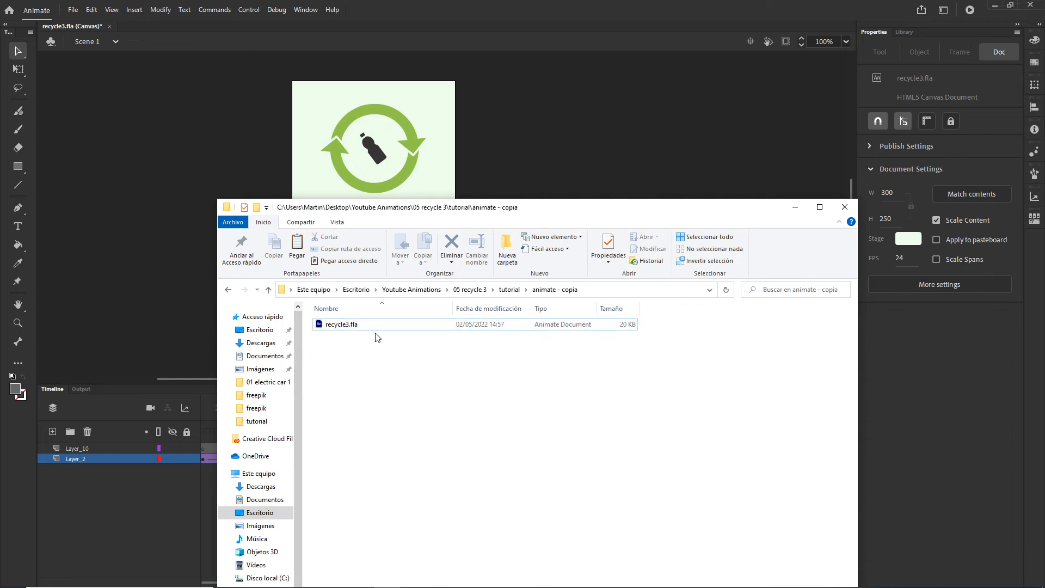
Step: Return to Animate, open the Publish Settings and browse the output destination to tutorial's "animate - copia" folder
click(168, 192)
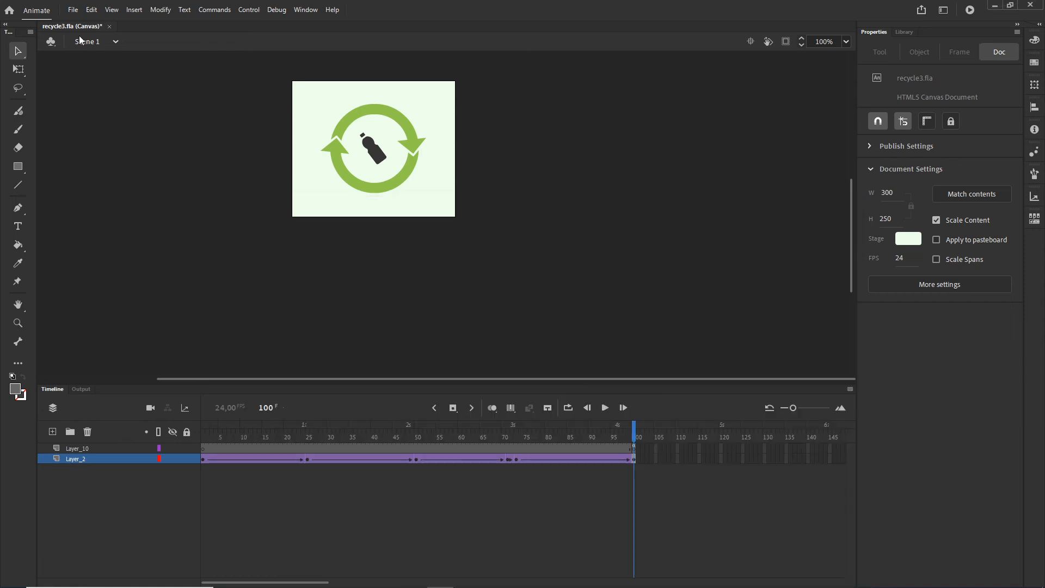
click(73, 9)
click(118, 212)
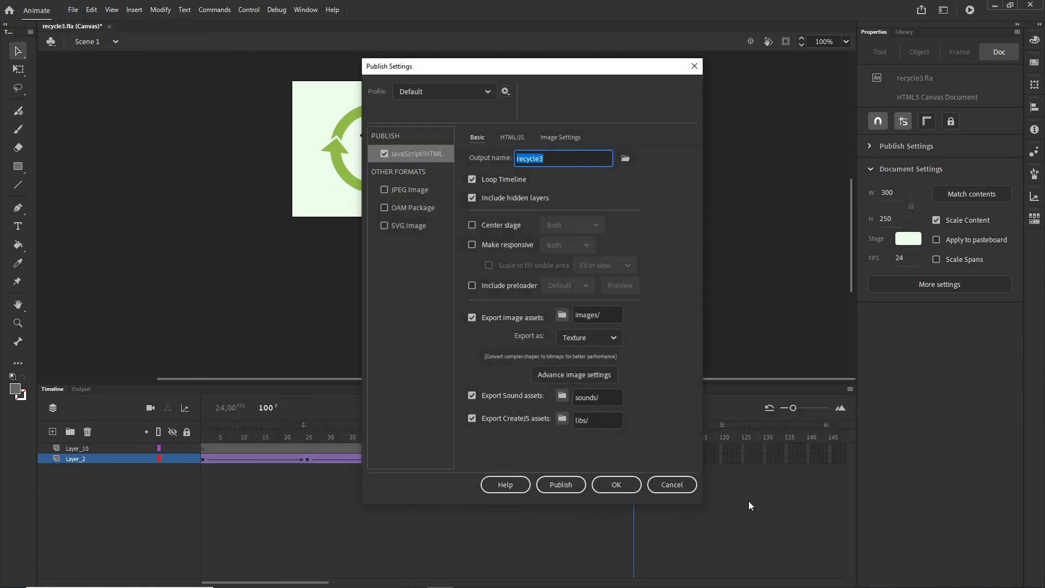
click(623, 160)
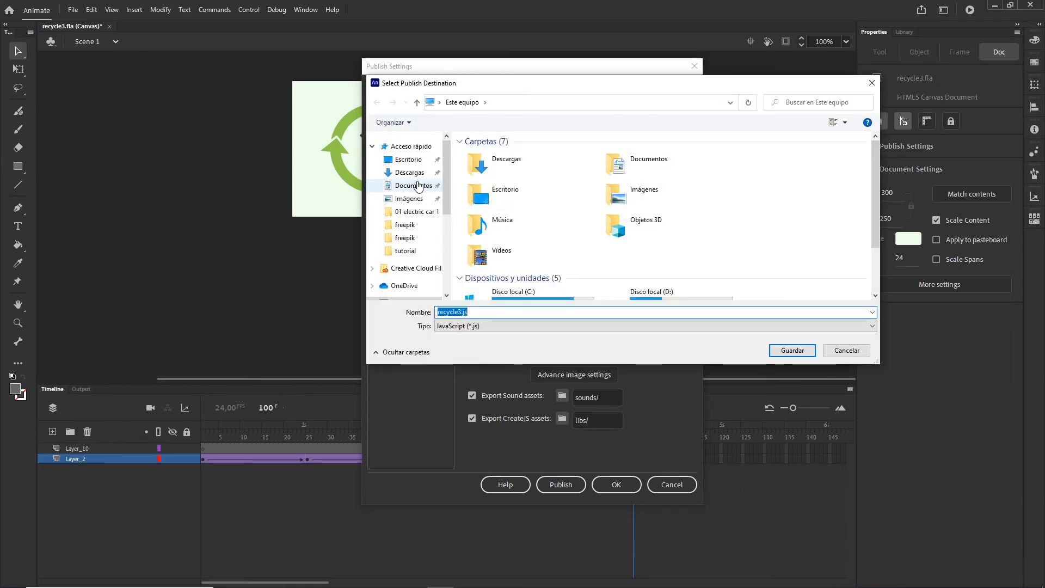
click(408, 159)
scroll(533, 221, down, 8)
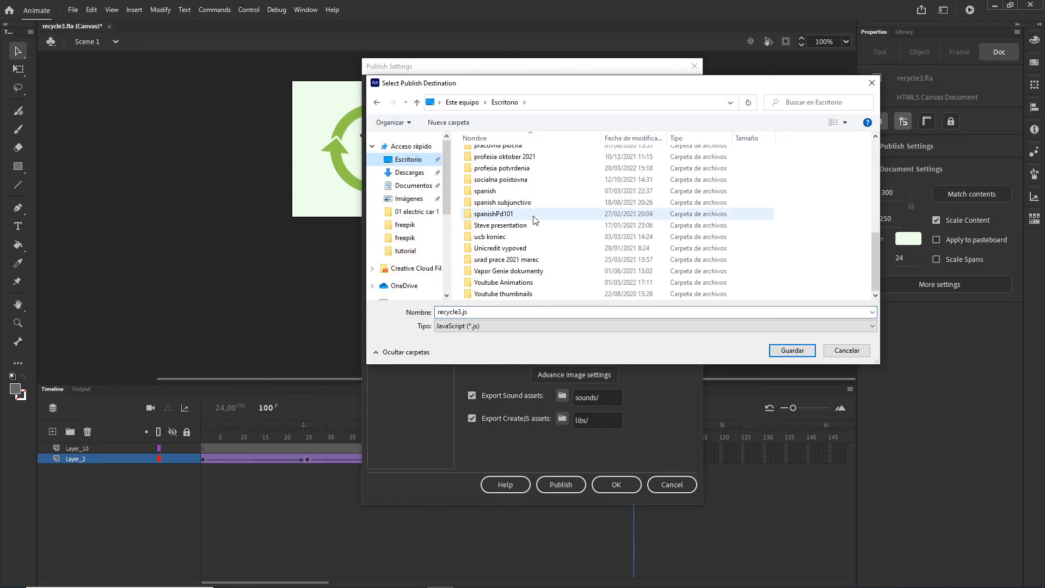
double_click(507, 282)
click(492, 200)
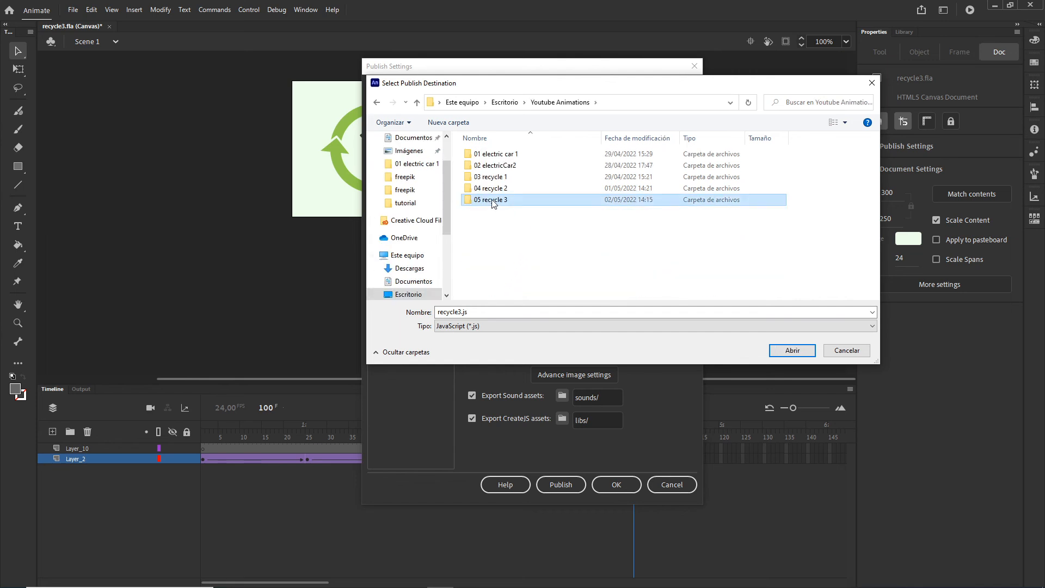
double_click(492, 200)
double_click(493, 178)
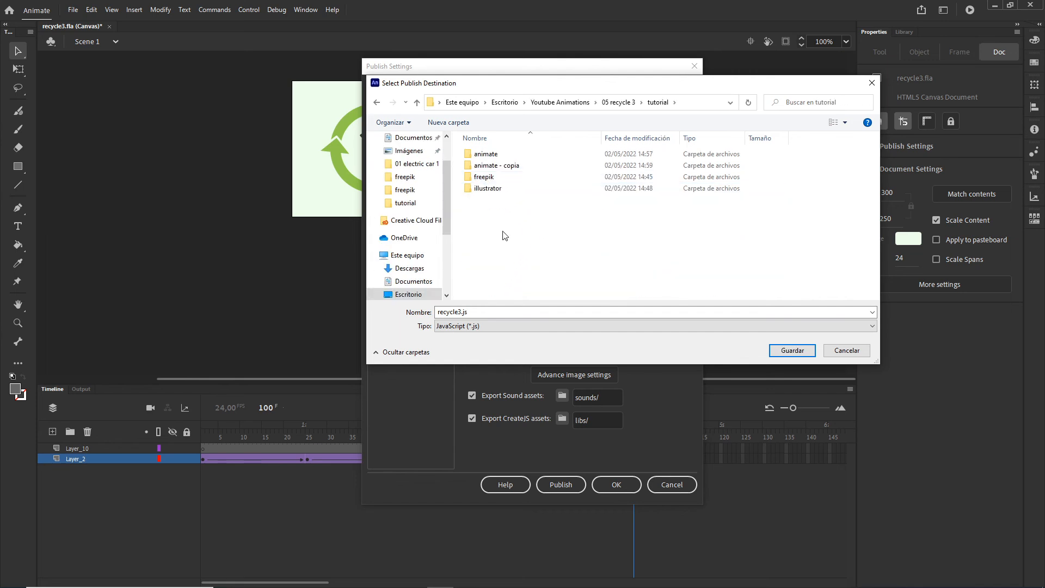
click(489, 166)
double_click(489, 166)
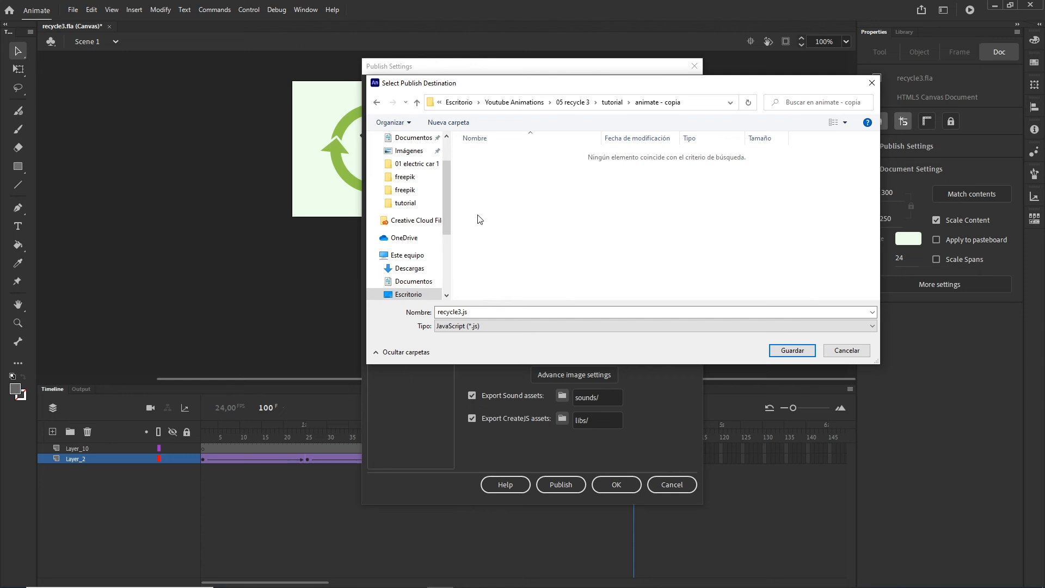
Step: Create an "index" folder in the publish destination and save the output name inside it as index
right_click(505, 201)
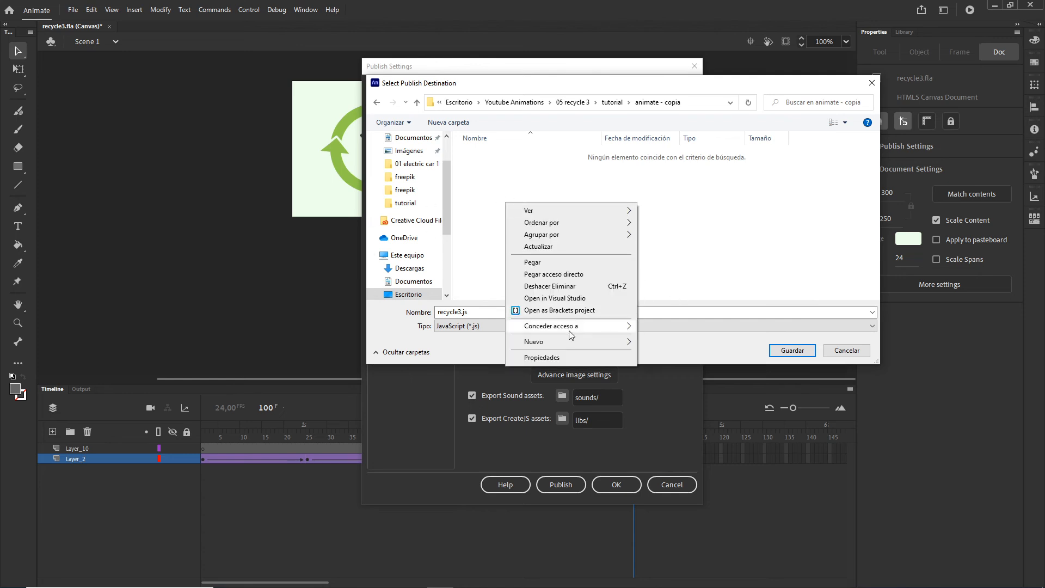
mouse_move(569, 342)
click(673, 346)
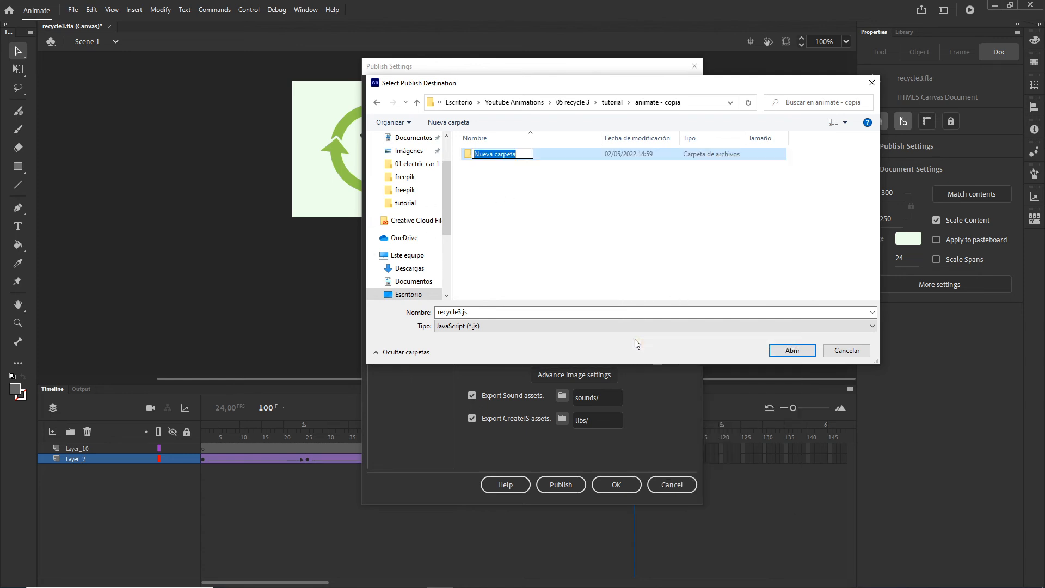
text(index)
key(Return)
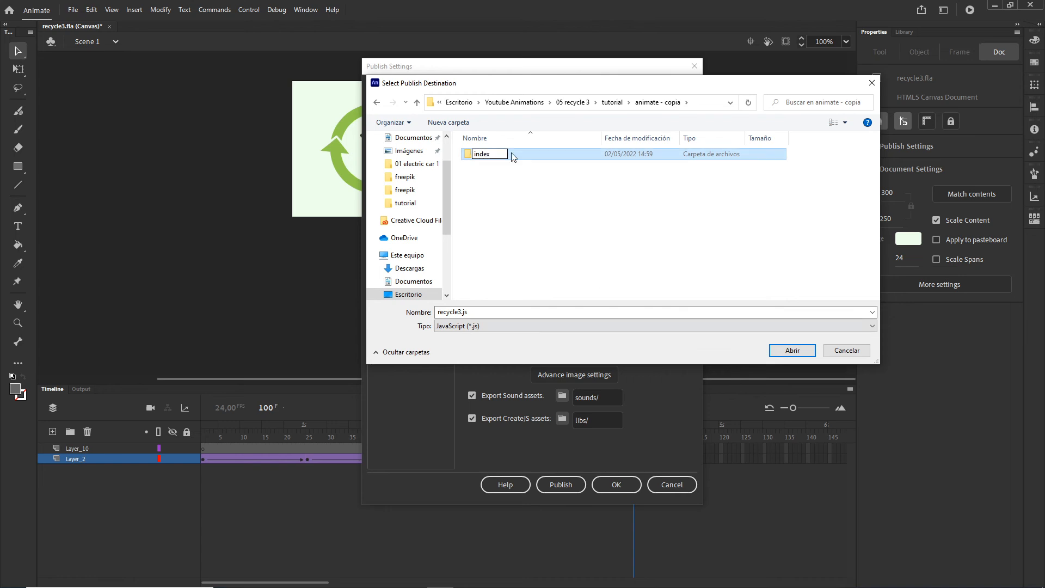
double_click(481, 156)
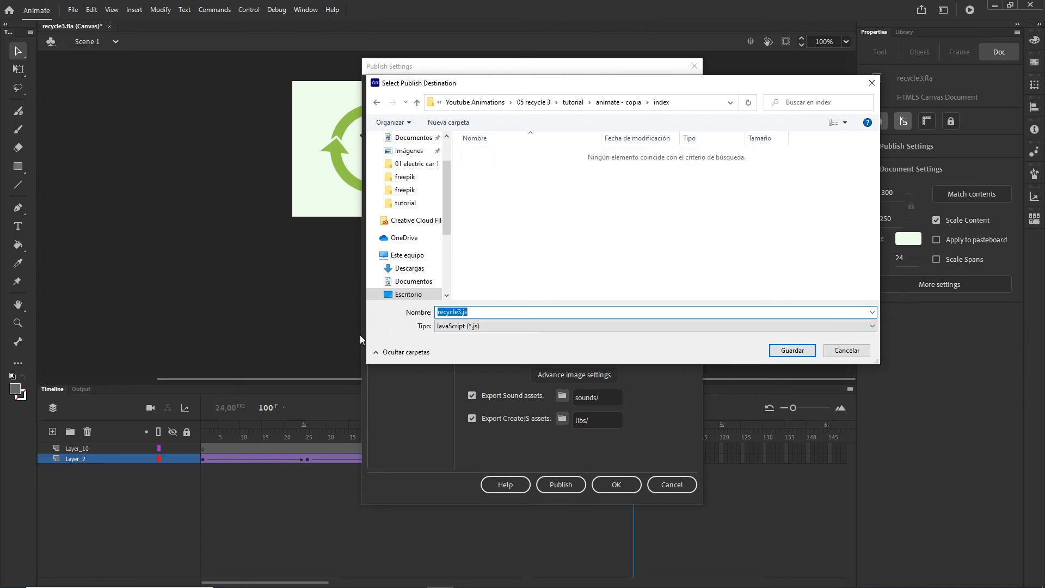
text(index)
click(792, 350)
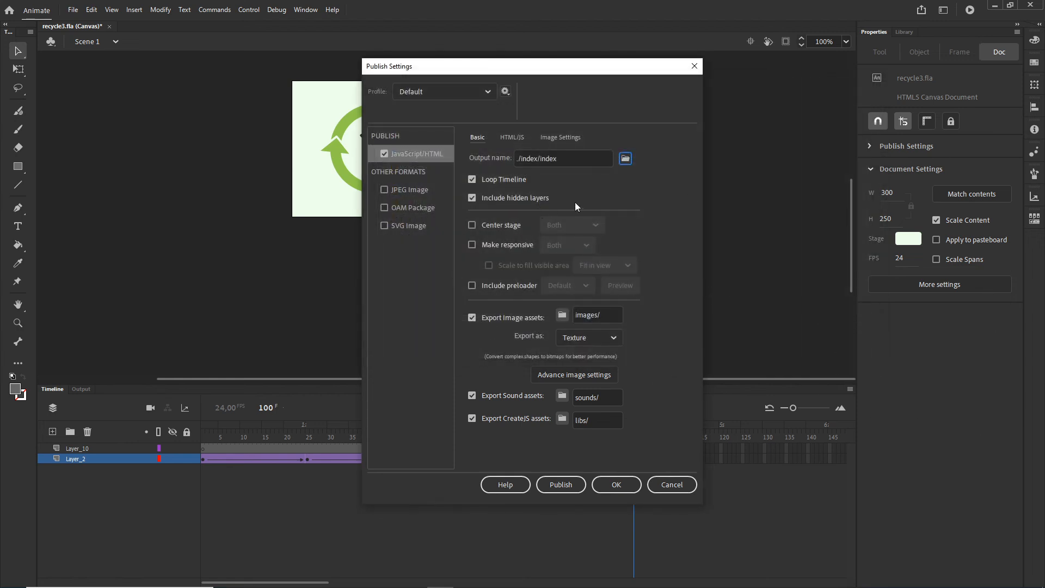
Step: Turn off Hosted Libraries in the HTML/JS publish settings, accept the settings and publish the document
click(510, 137)
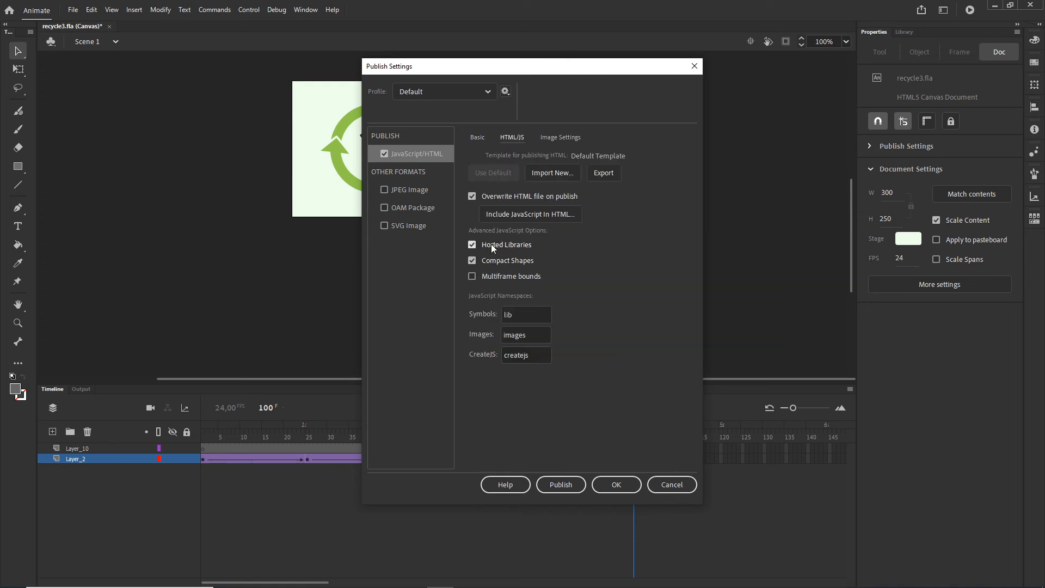
click(471, 244)
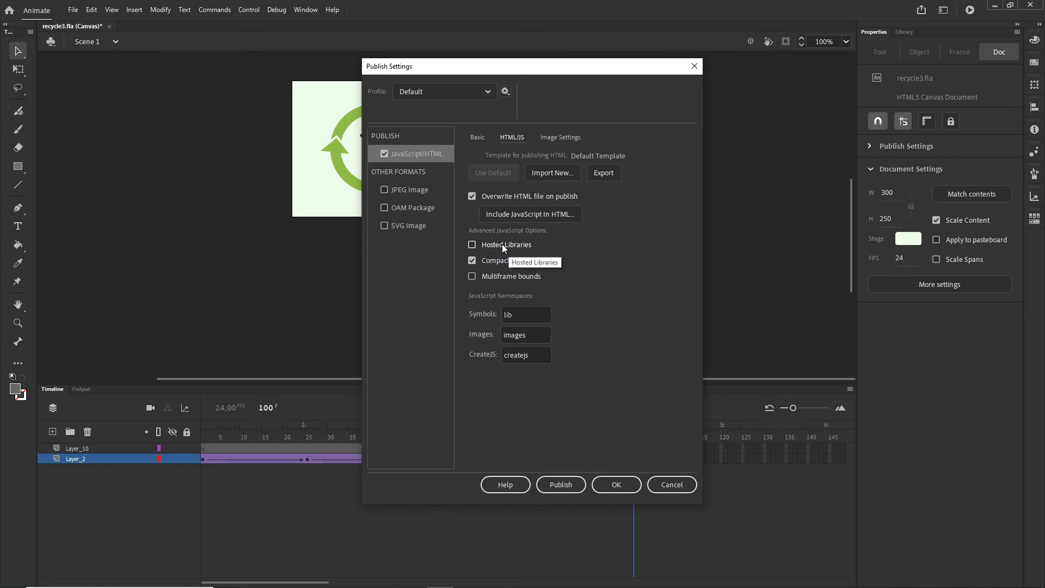
click(617, 485)
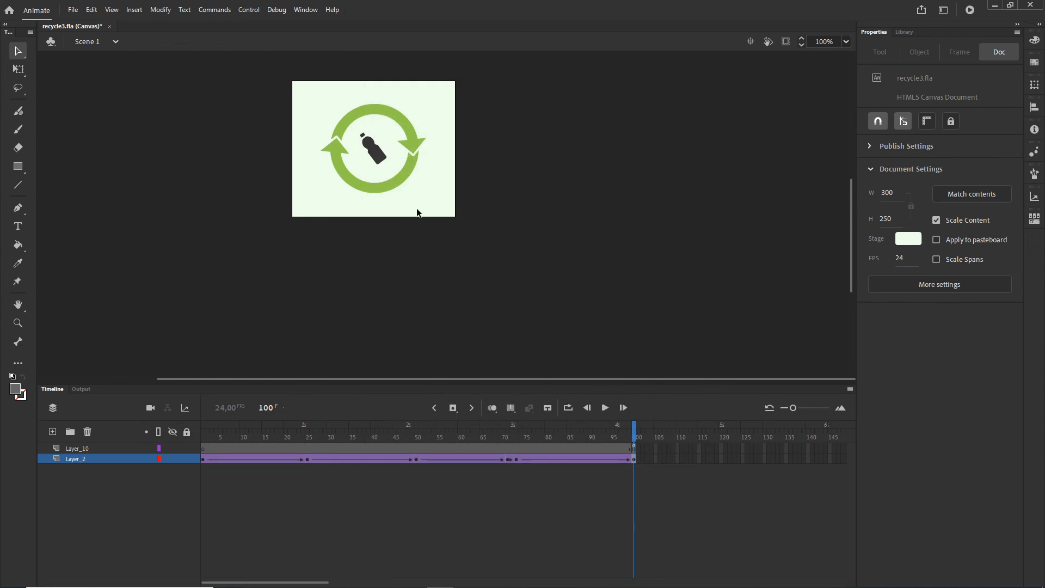
click(74, 9)
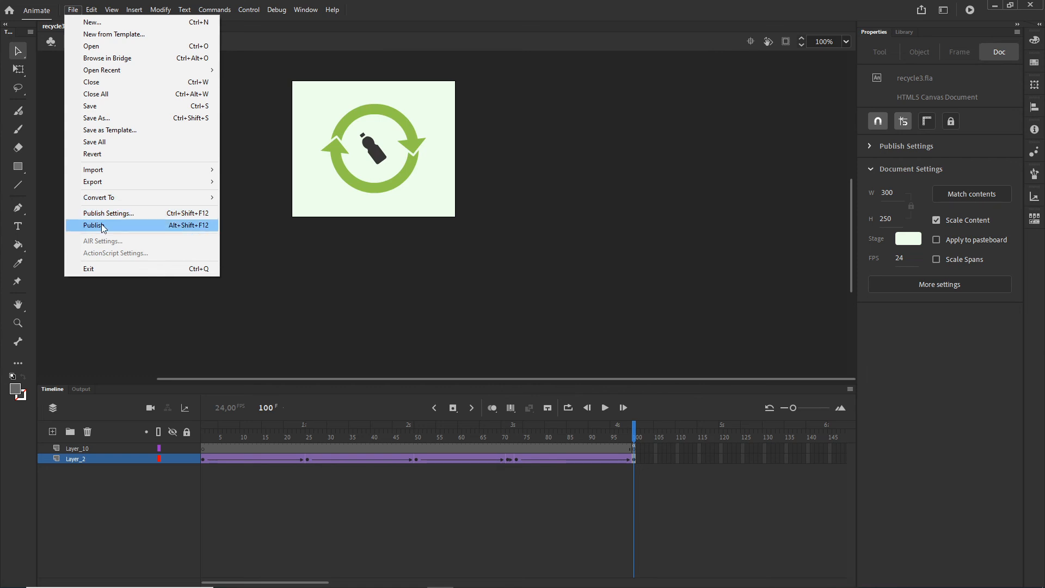
click(126, 225)
Step: Examine the published files in the index folder and its images subfolder in File Explorer
click(395, 581)
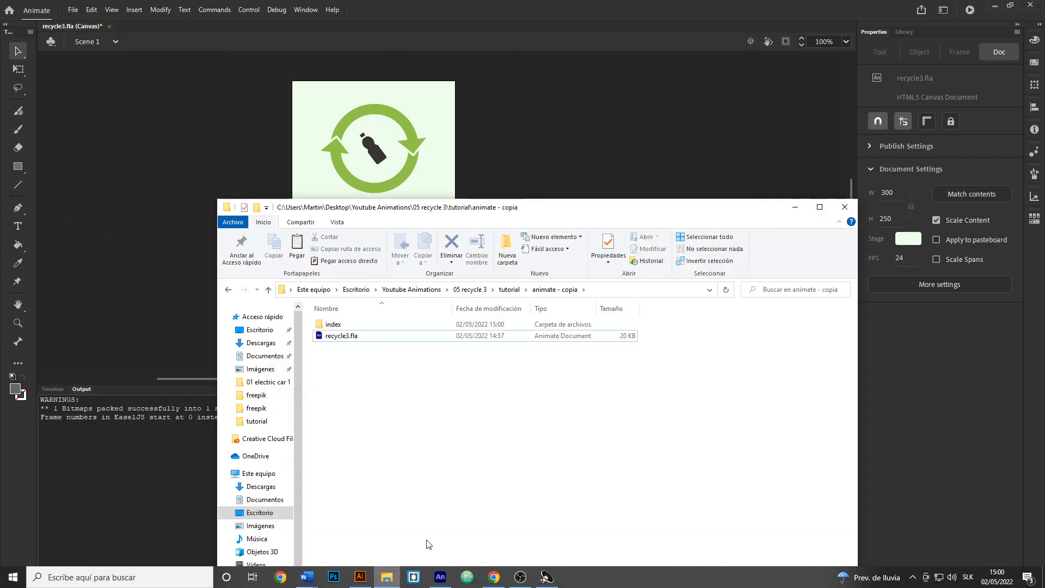
click(333, 325)
double_click(334, 325)
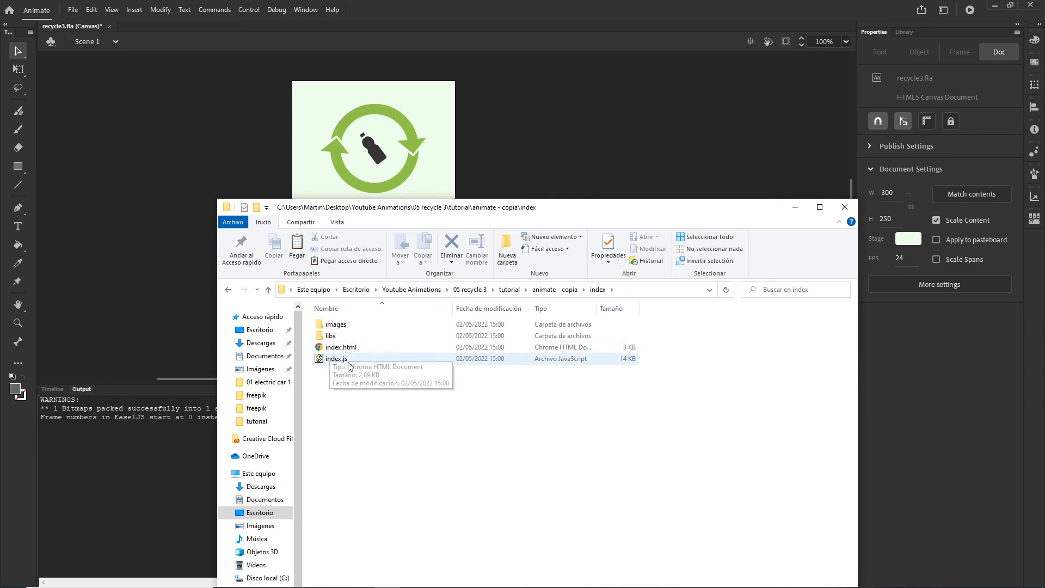
double_click(336, 325)
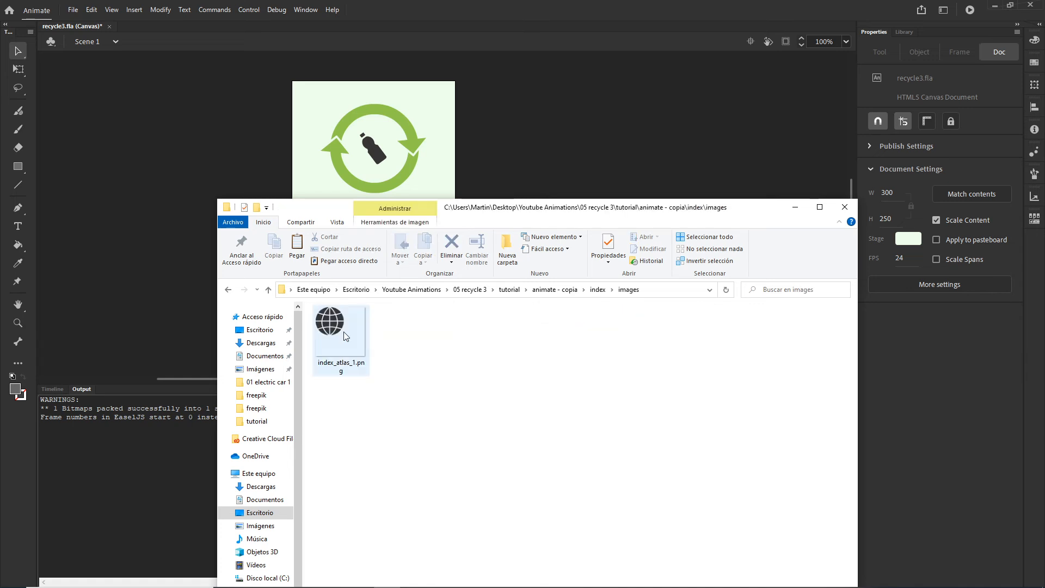
click(228, 290)
click(795, 207)
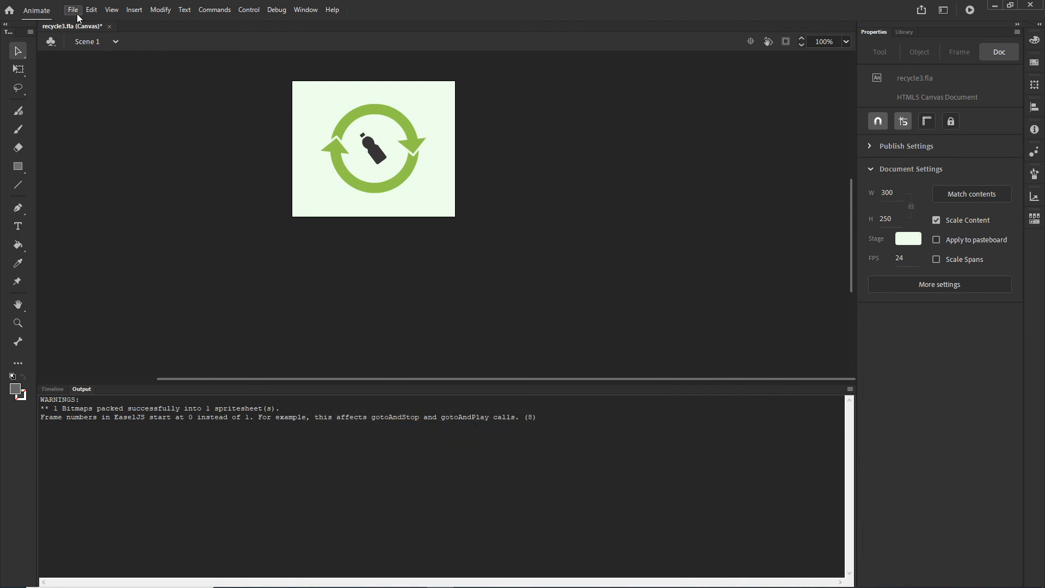
Step: Review the Export as options for image assets in the Publish Settings, cancel the dialog and show the timeline
click(77, 15)
click(104, 213)
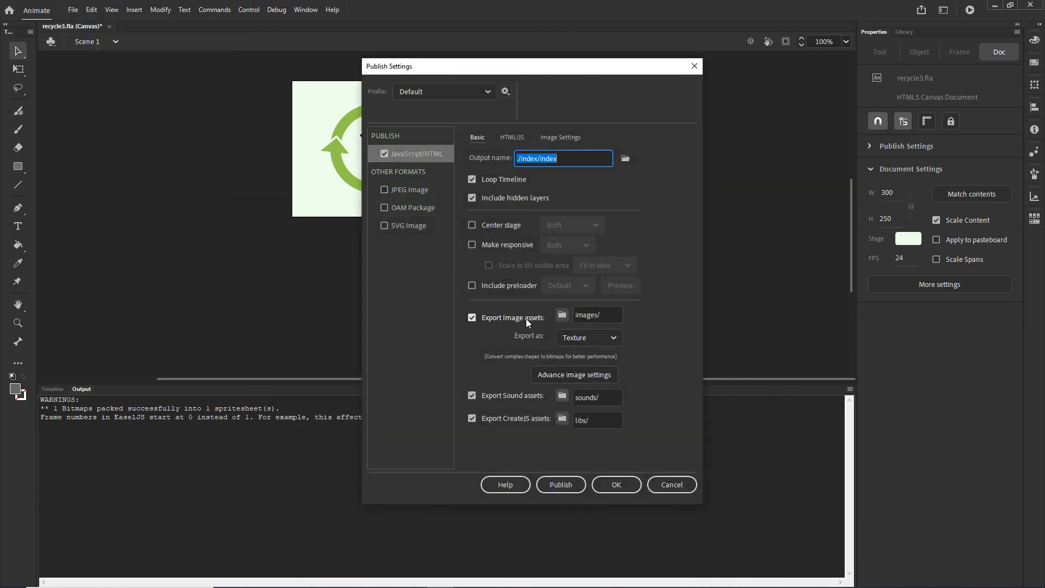
click(615, 338)
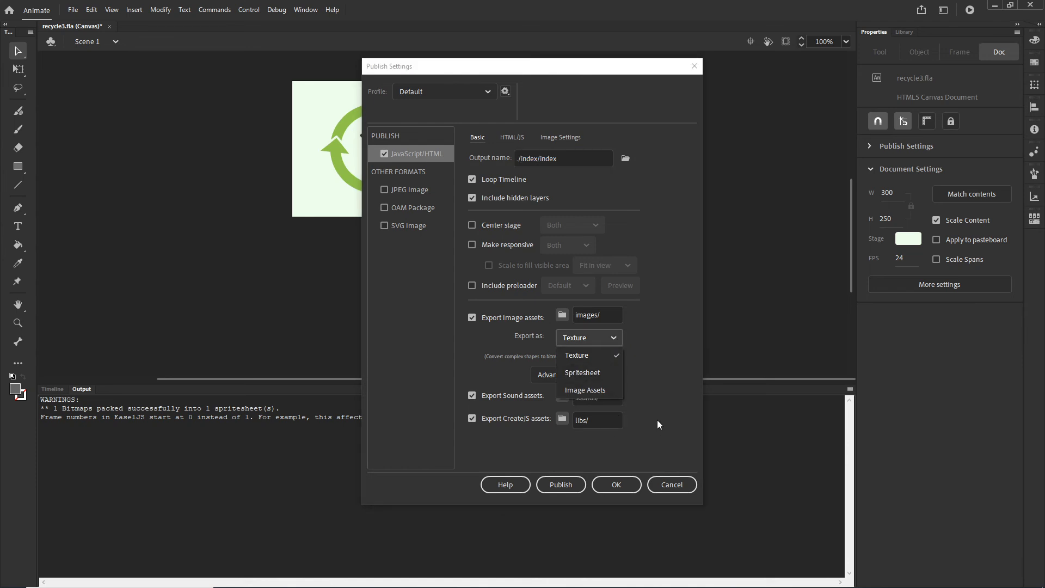
click(672, 484)
click(52, 389)
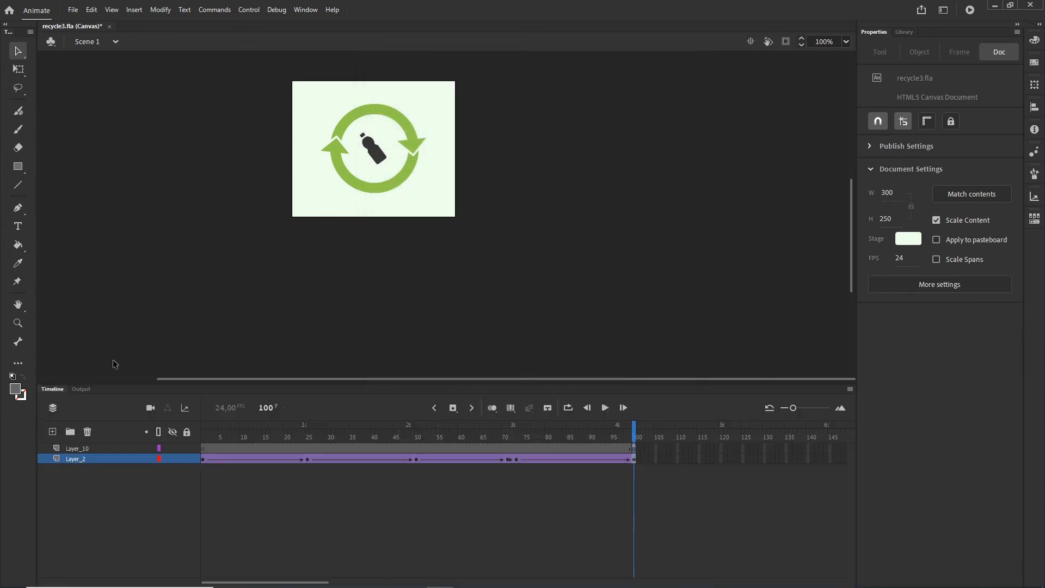
Step: Switch to Chrome and copy the 300 × 250 ad.size meta tag example from the Ad Manager HTML5 guidelines
mouse_move(506, 576)
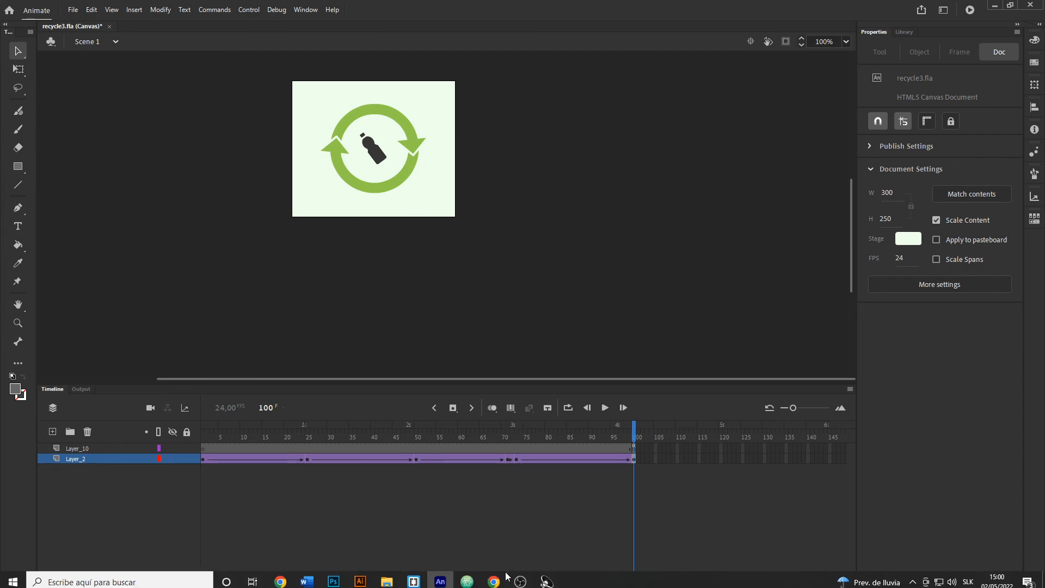
click(471, 578)
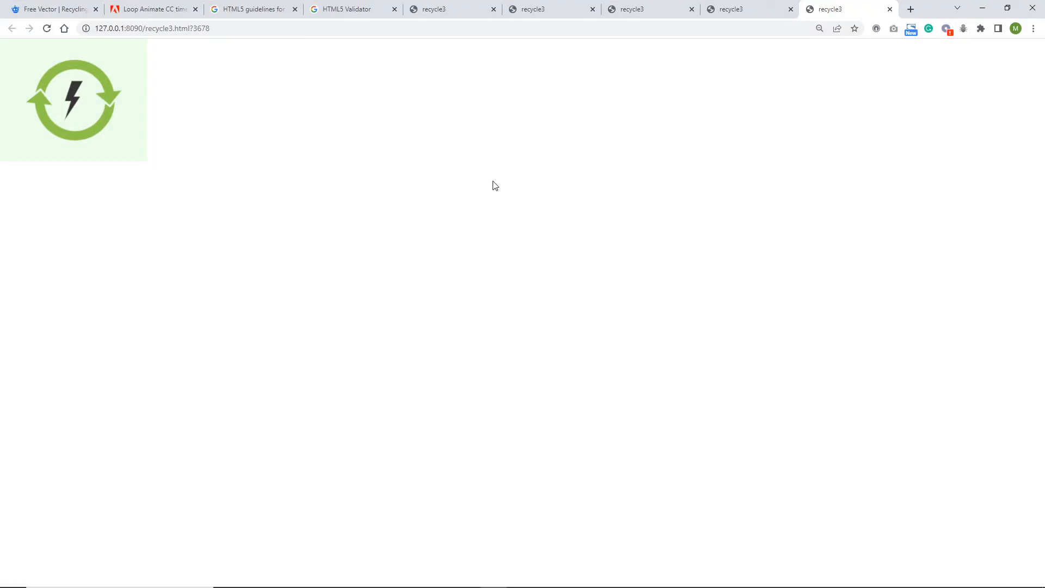
click(289, 4)
scroll(448, 341, down, 4)
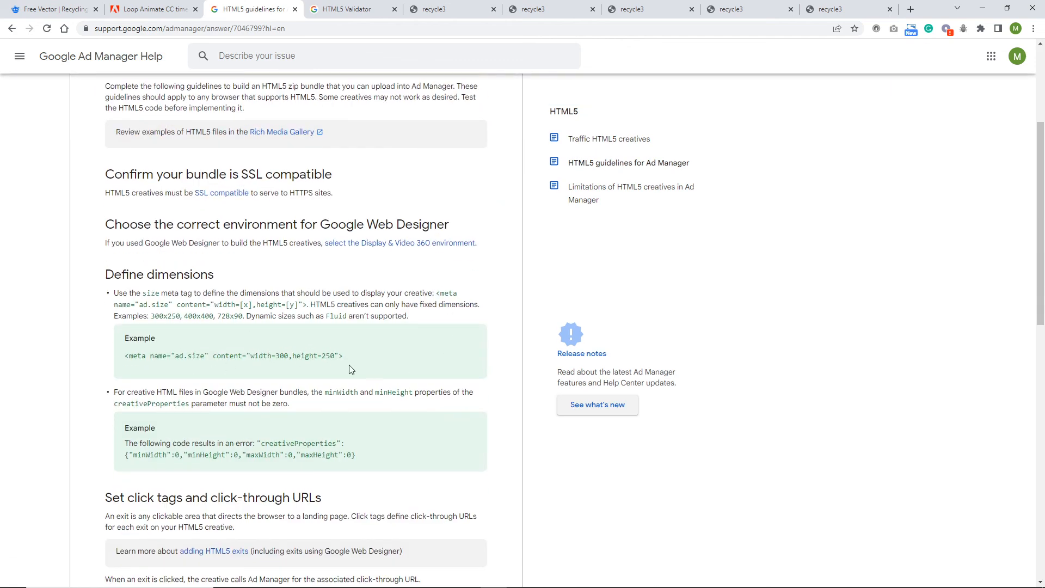
drag(350, 370, 124, 362)
key(ctrl+c)
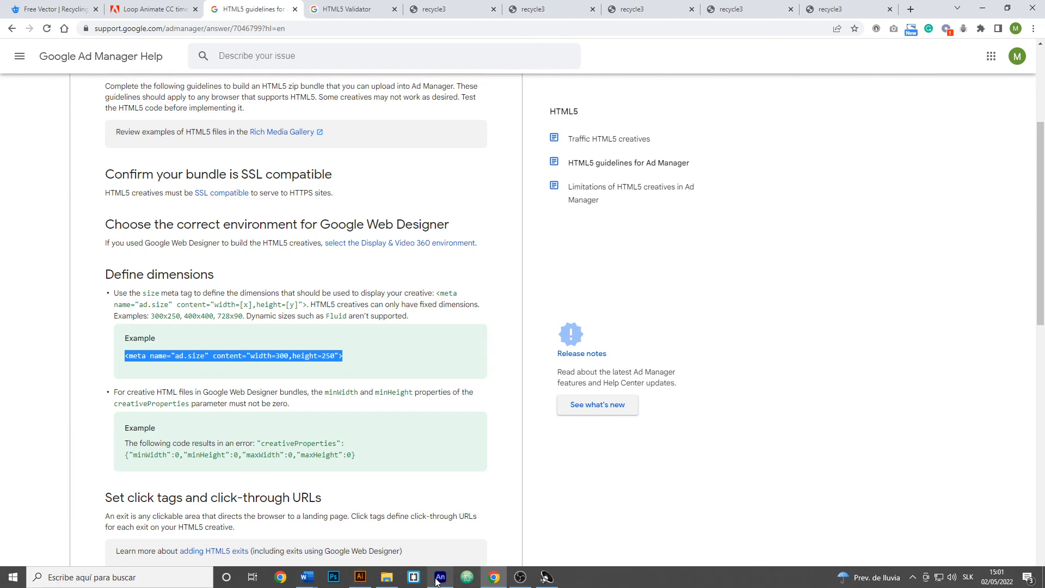
mouse_move(436, 582)
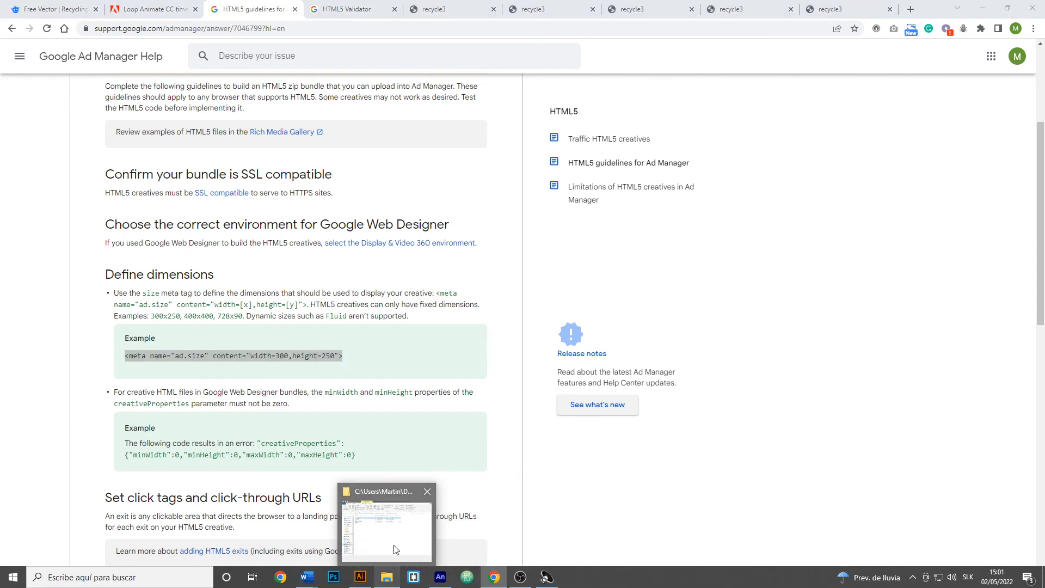
Step: Open index.html from the published index folder in the Brackets code editor
click(397, 536)
click(404, 409)
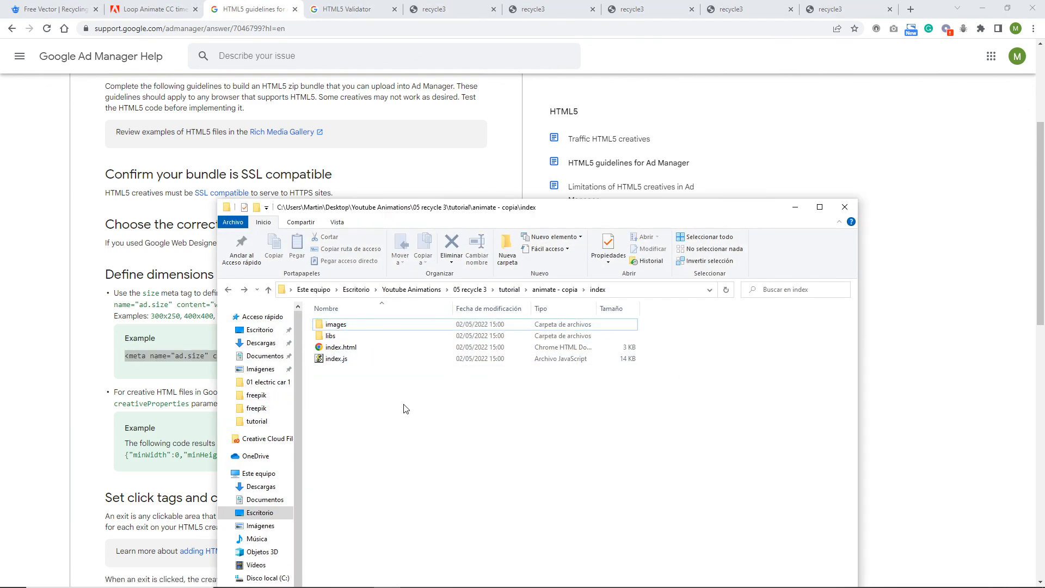
click(335, 351)
right_click(333, 353)
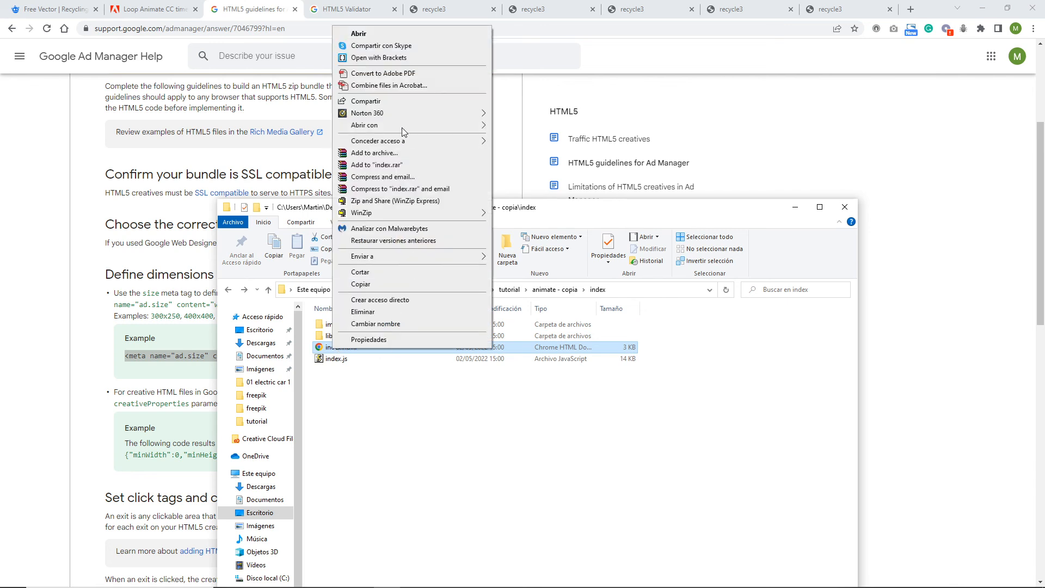
click(395, 59)
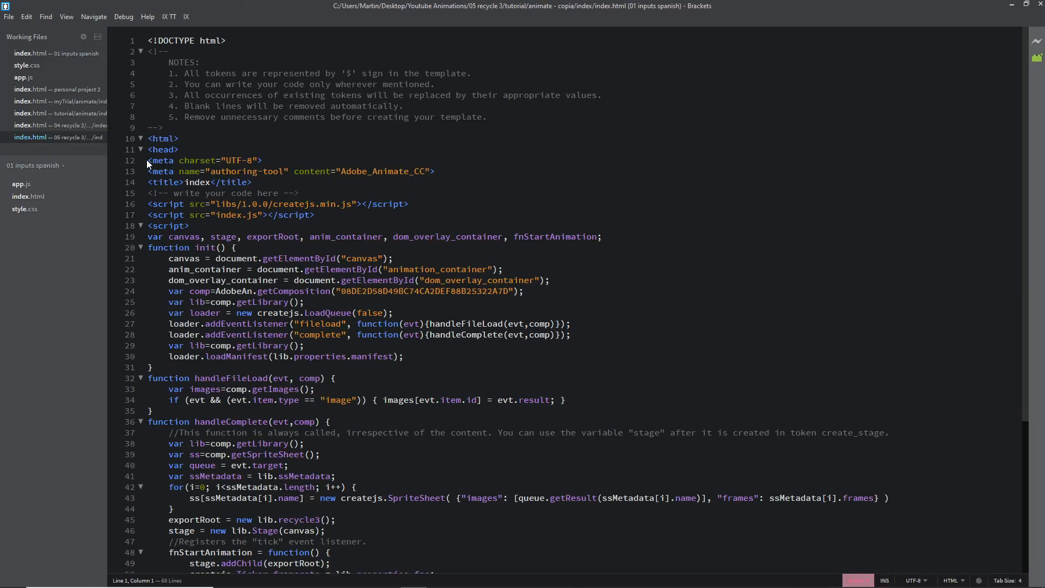
drag(147, 160, 257, 160)
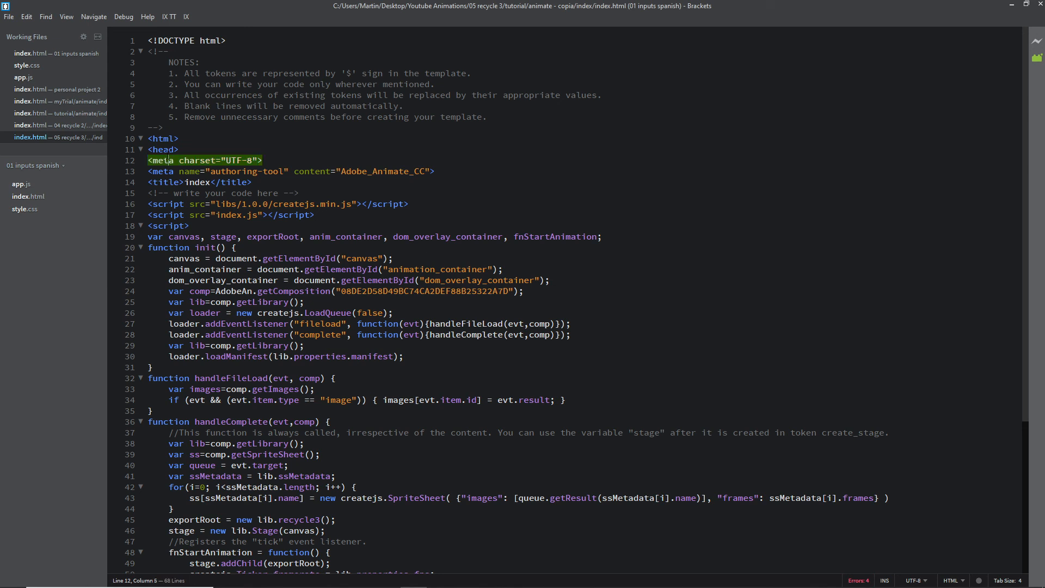
click(186, 149)
key(Return)
key(ctrl+v)
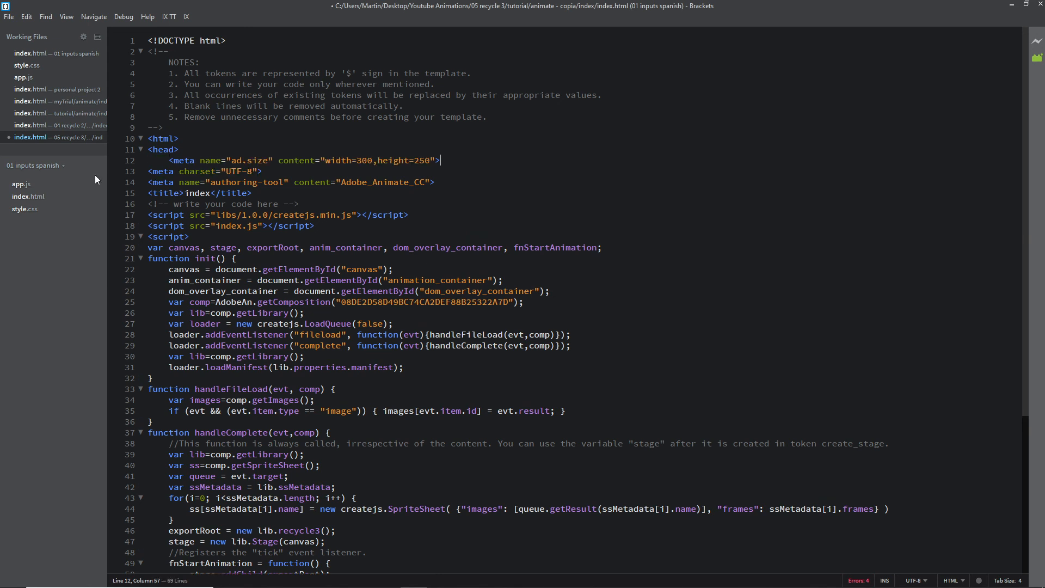
key(BackSpace)
key(BackSpace)
key(BackSpace)
key(BackSpace)
key(BackSpace)
key(BackSpace)
key(BackSpace)
key(BackSpace)
key(BackSpace)
key(BackSpace)
key(BackSpace)
key(BackSpace)
key(BackSpace)
key(BackSpace)
key(BackSpace)
key(BackSpace)
key(BackSpace)
key(BackSpace)
key(BackSpace)
key(BackSpace)
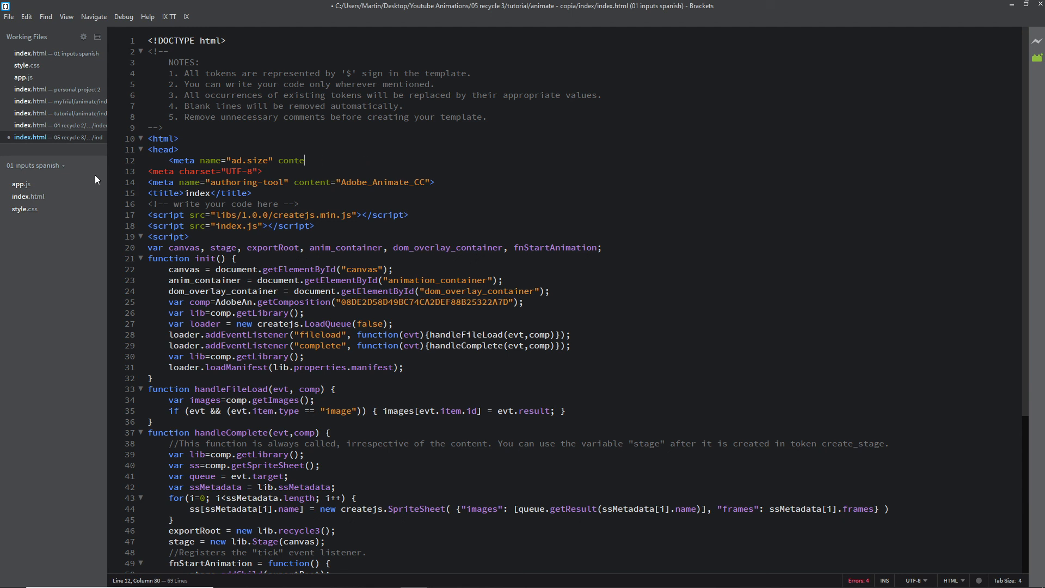
key(BackSpace)
key(BackSpace)
key(BackSpace)
key(BackSpace)
key(BackSpace)
key(BackSpace)
key(BackSpace)
key(BackSpace)
key(BackSpace)
key(BackSpace)
key(BackSpace)
key(BackSpace)
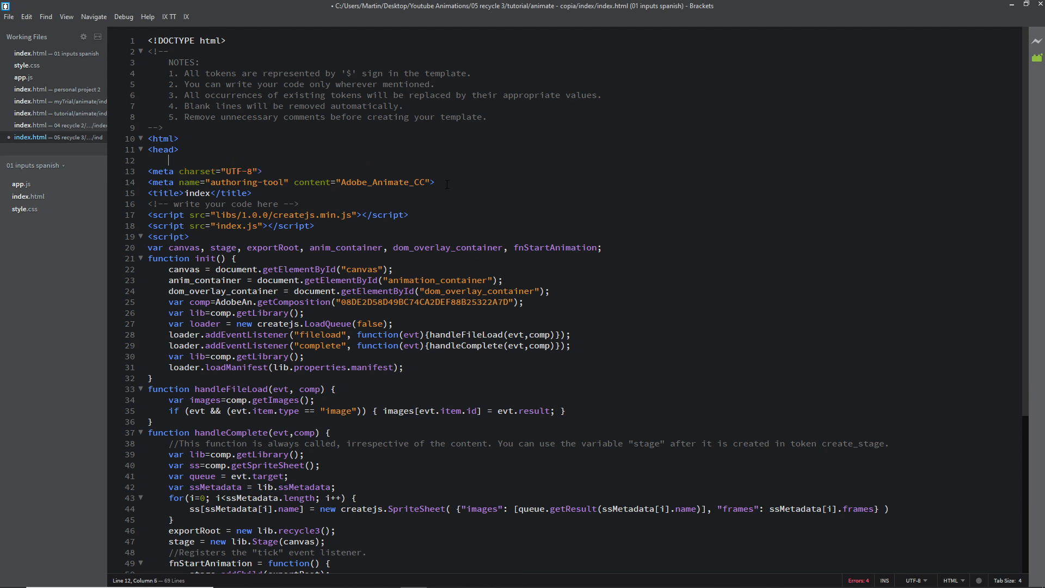
Step: Insert the copied ad.size meta tag (width=300,height=250) on a new line below the authoring-tool meta tag, save index.html and close Brackets
key(Return)
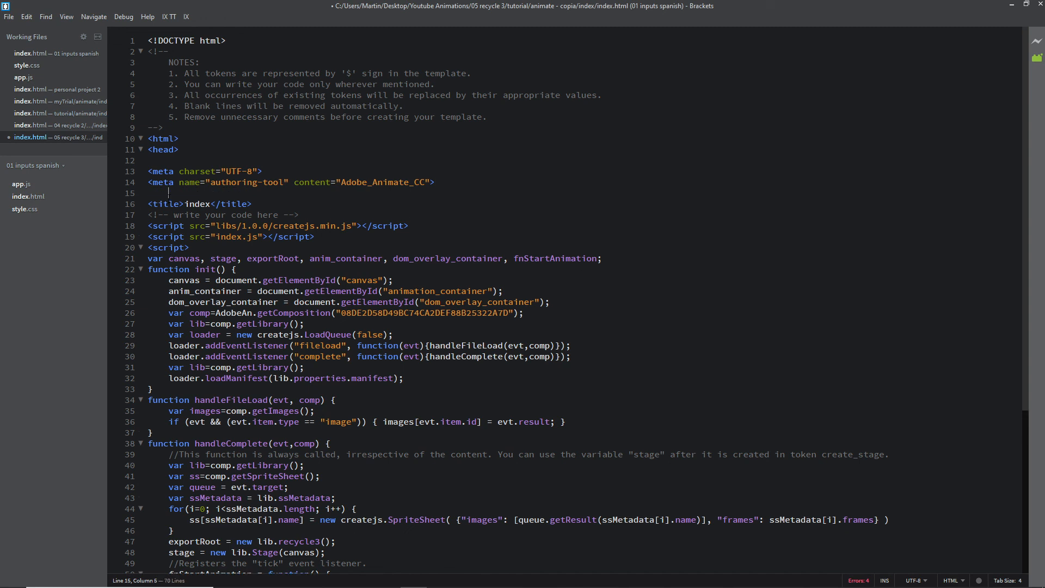
key(ctrl+v)
key(Home)
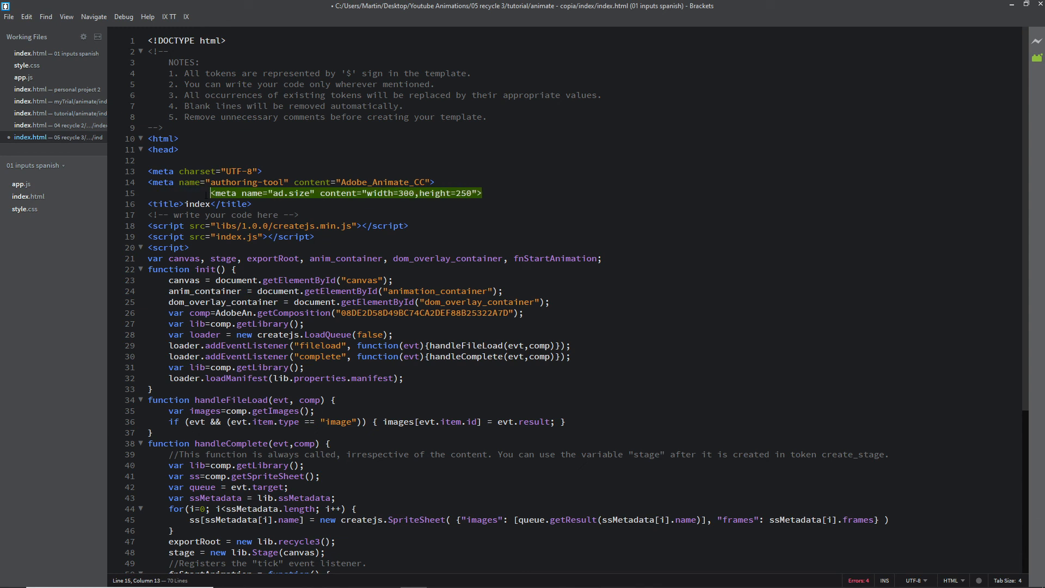
click(186, 192)
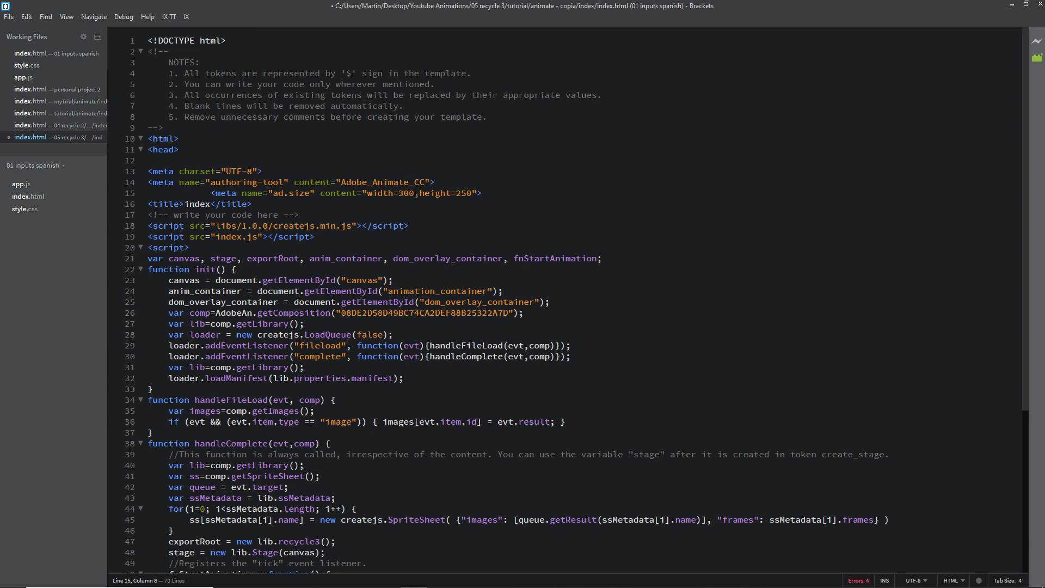
double_click(407, 192)
click(467, 193)
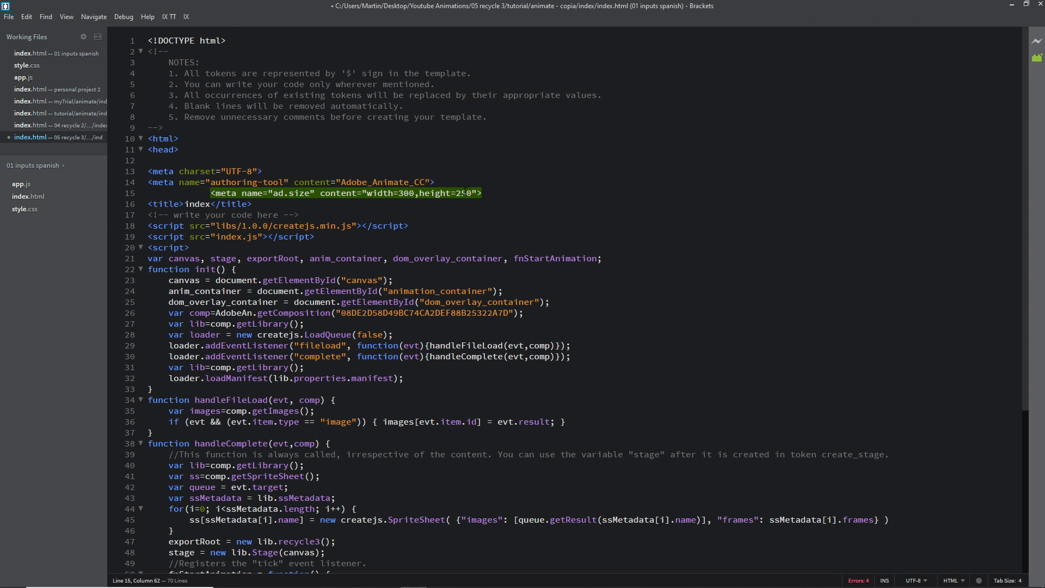
key(shift+Left)
key(shift+Left)
key(shift+Left)
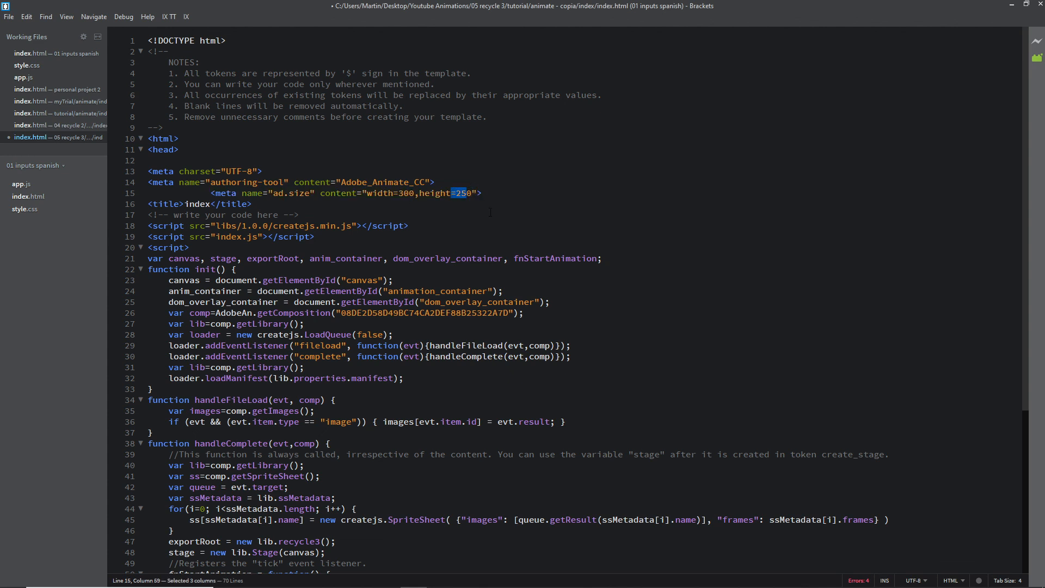
key(ctrl+s)
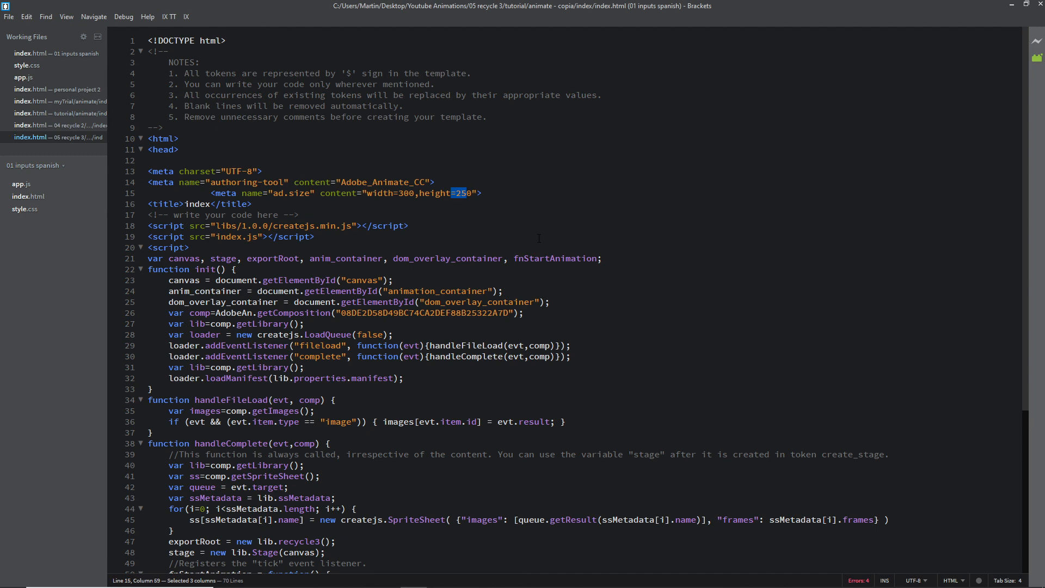
click(1040, 6)
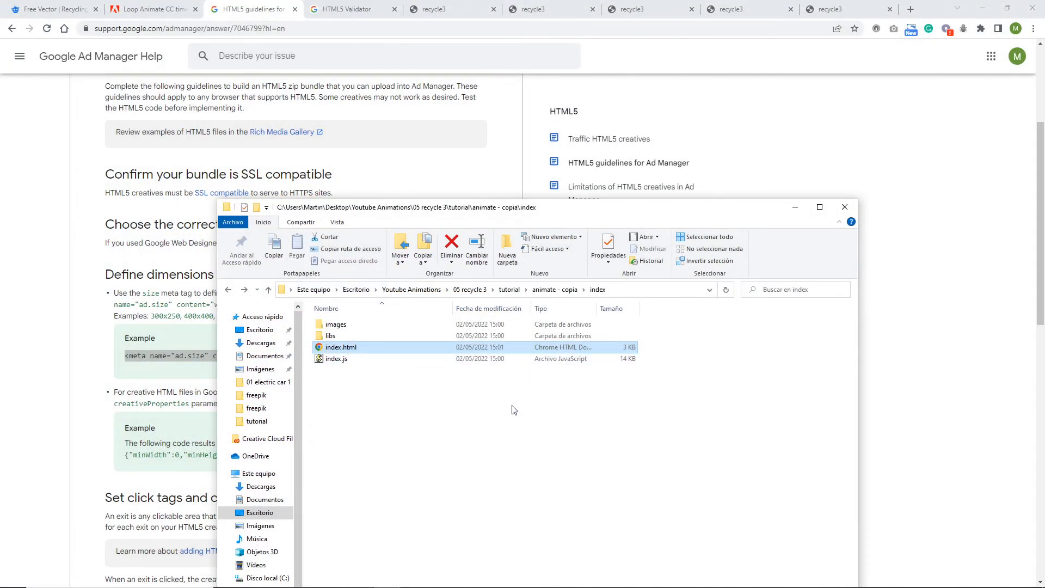
Step: Compress the index folder inside animate - copia into a zip archive and select index.zip
click(228, 290)
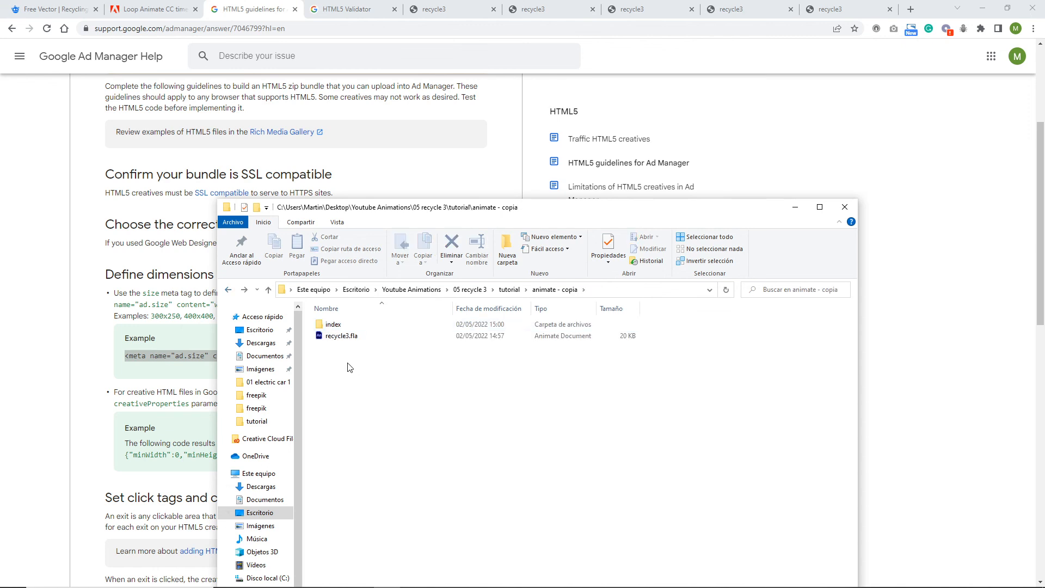
right_click(333, 324)
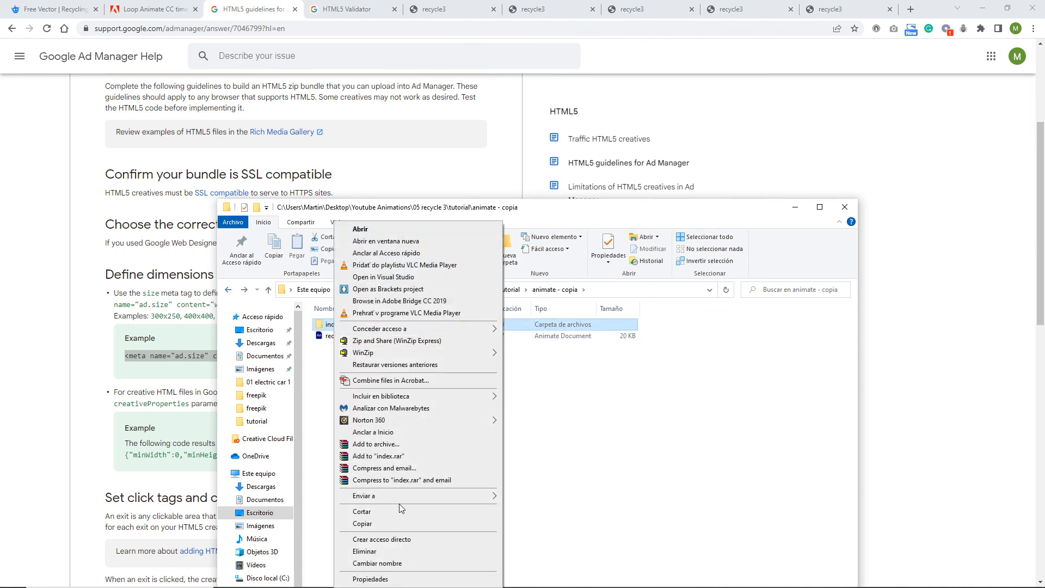
mouse_move(405, 497)
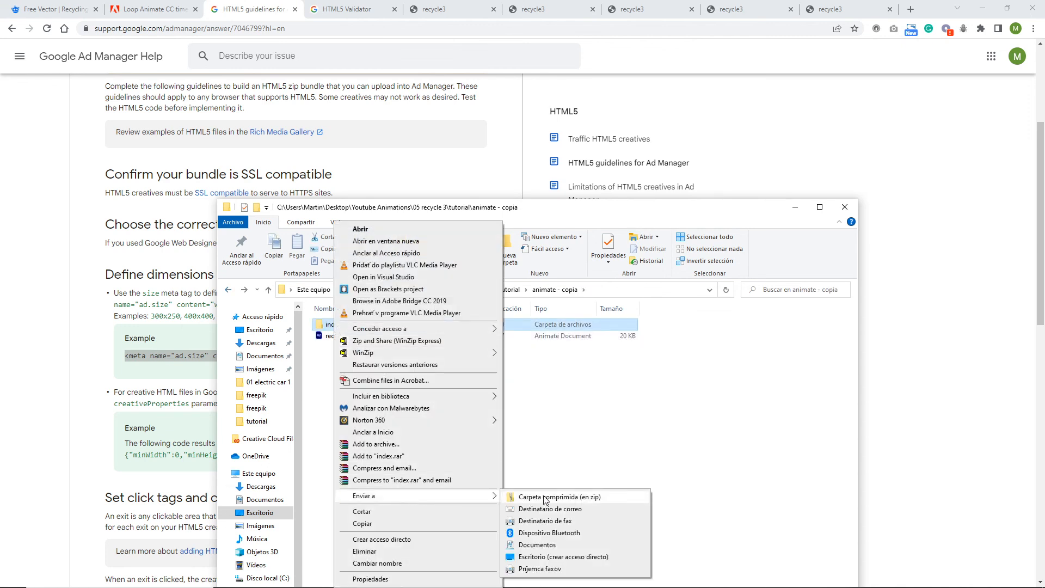
click(546, 499)
click(353, 355)
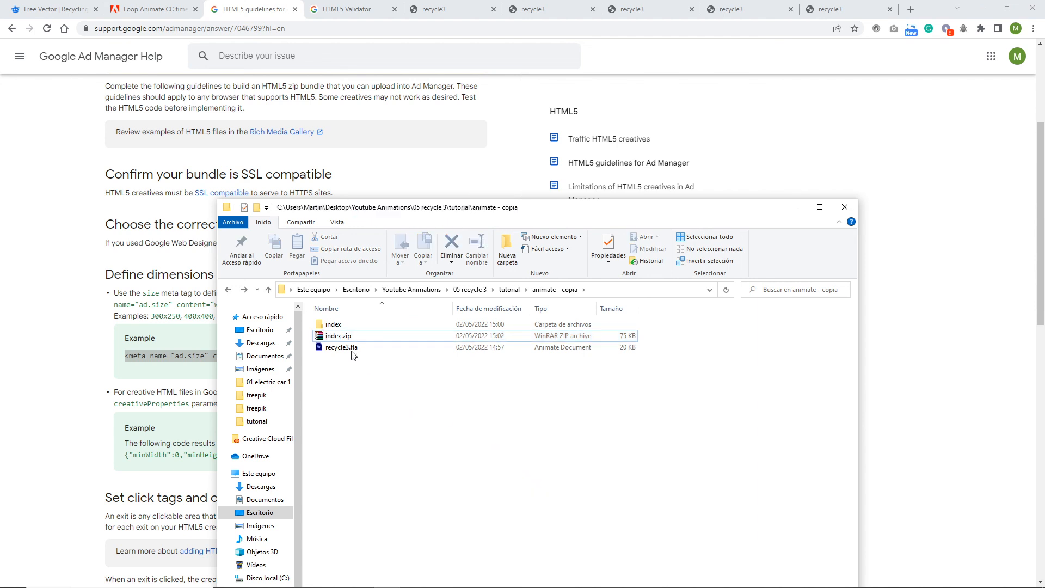
click(335, 337)
click(350, 336)
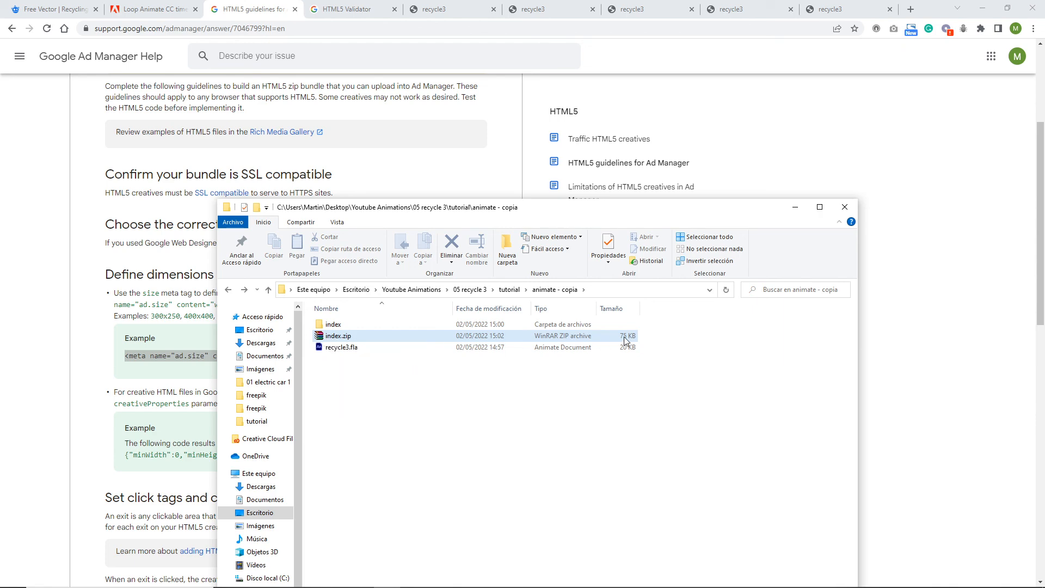
Step: Switch to the HTML5 Validator page in Chrome and upload index.zip from 05 recycle 3, tutorial, animate - copia for asset validation
click(350, 13)
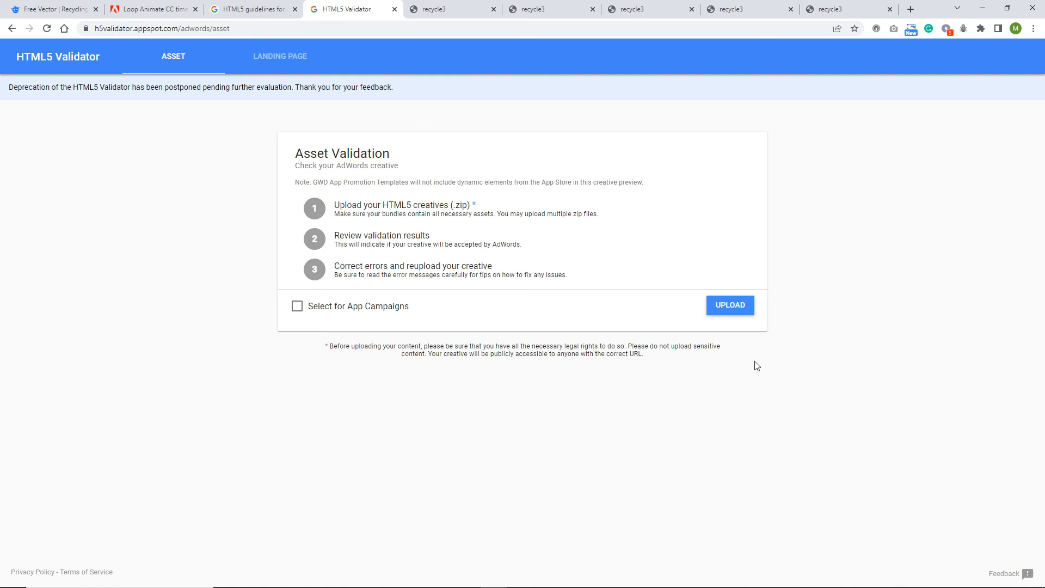
click(731, 307)
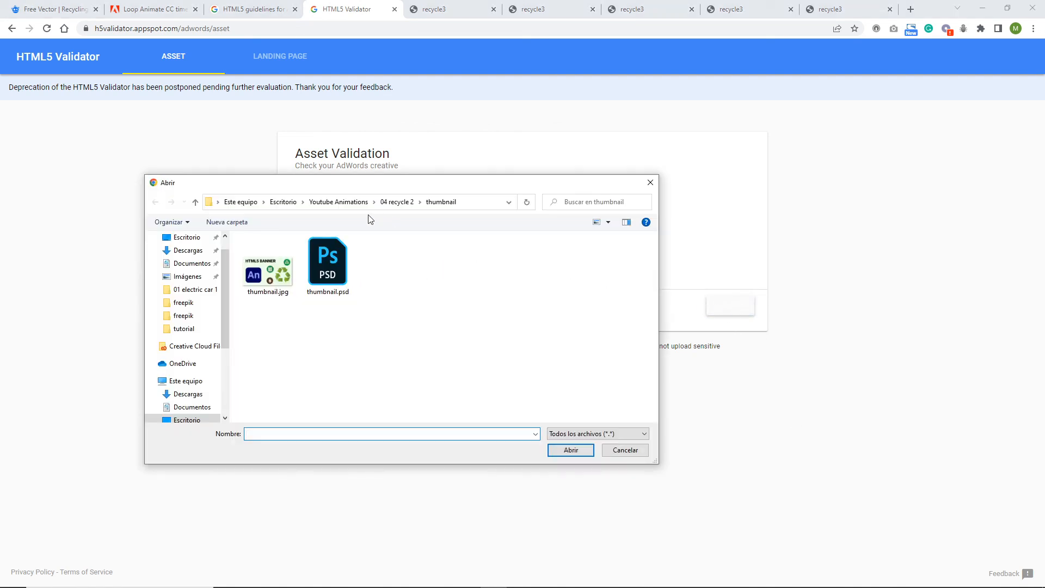
click(339, 202)
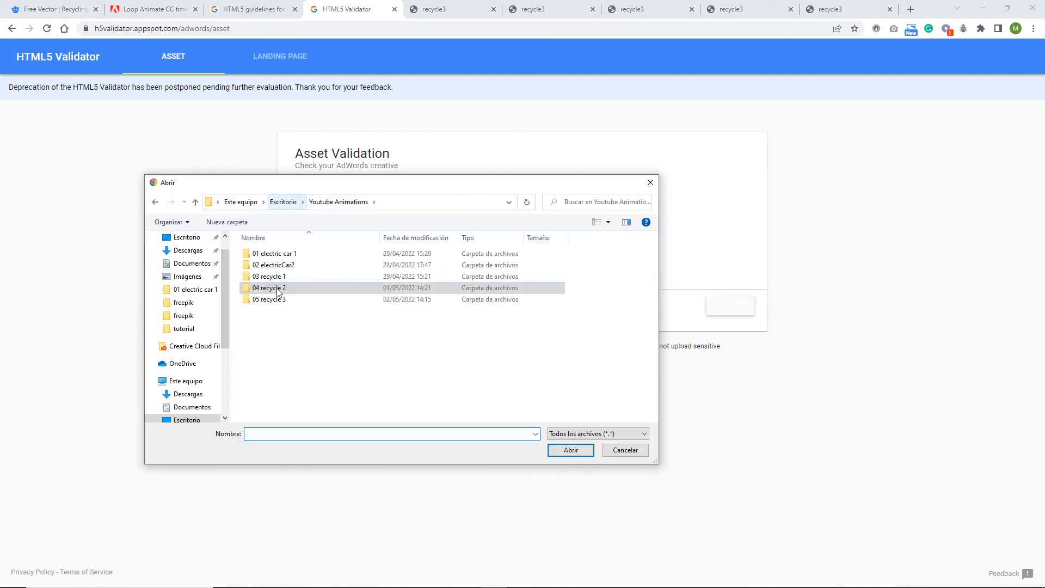
double_click(268, 299)
double_click(272, 278)
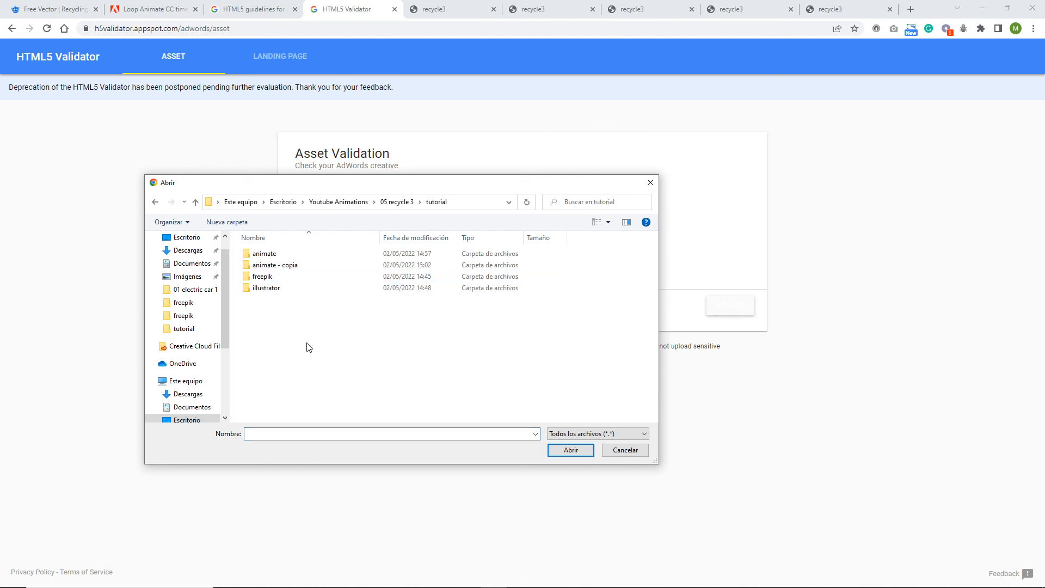
double_click(266, 267)
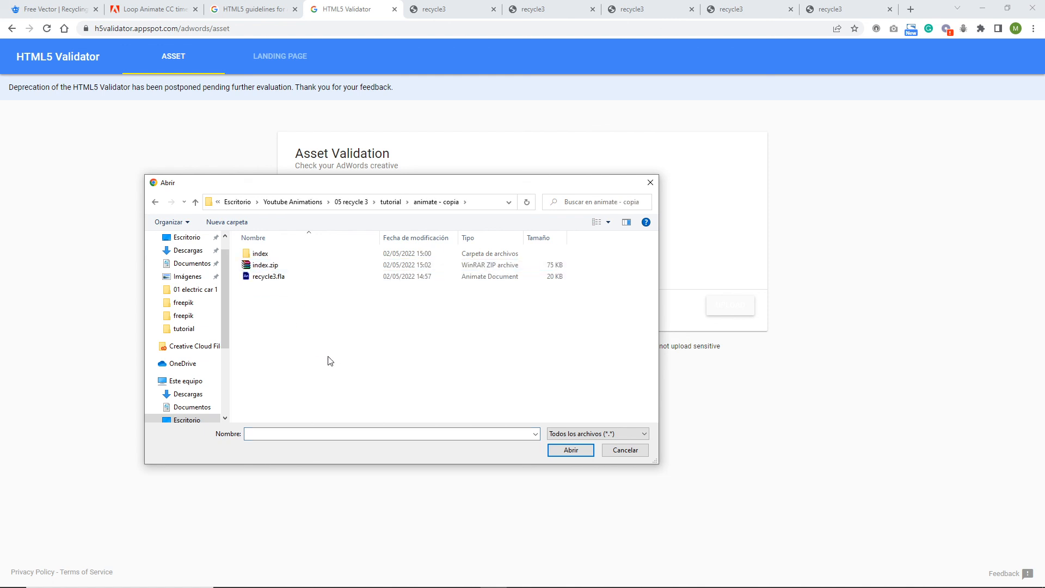
click(265, 265)
double_click(265, 266)
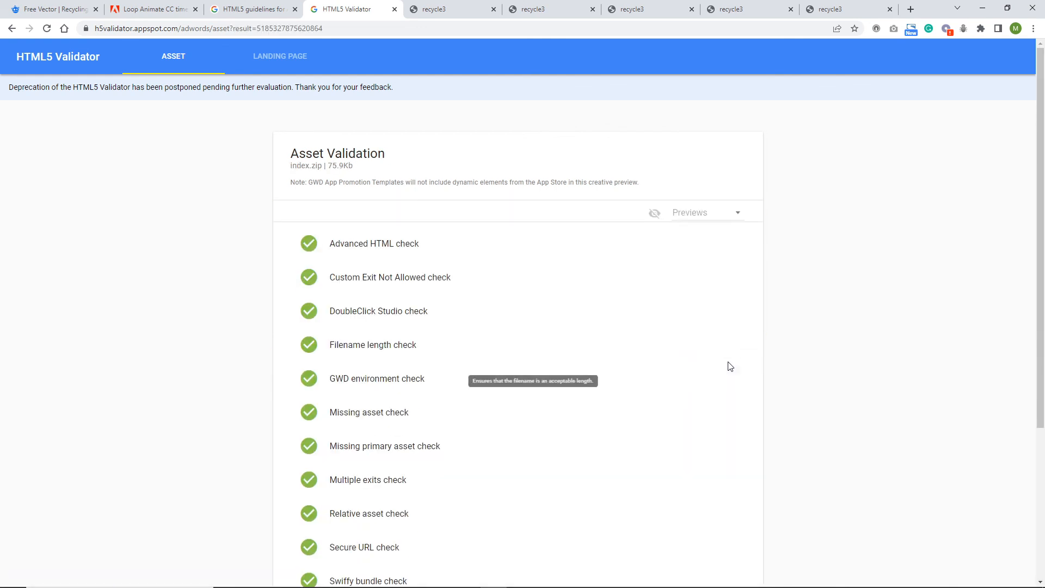
Step: Review the list of validation checks for index.zip and switch back to Adobe Animate
scroll(620, 320, down, 4)
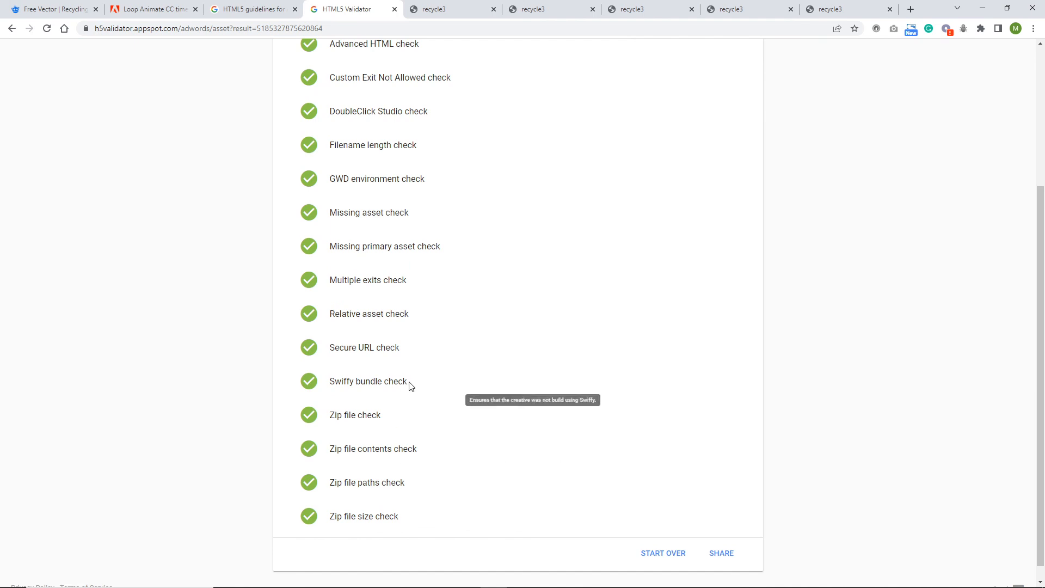
mouse_move(444, 578)
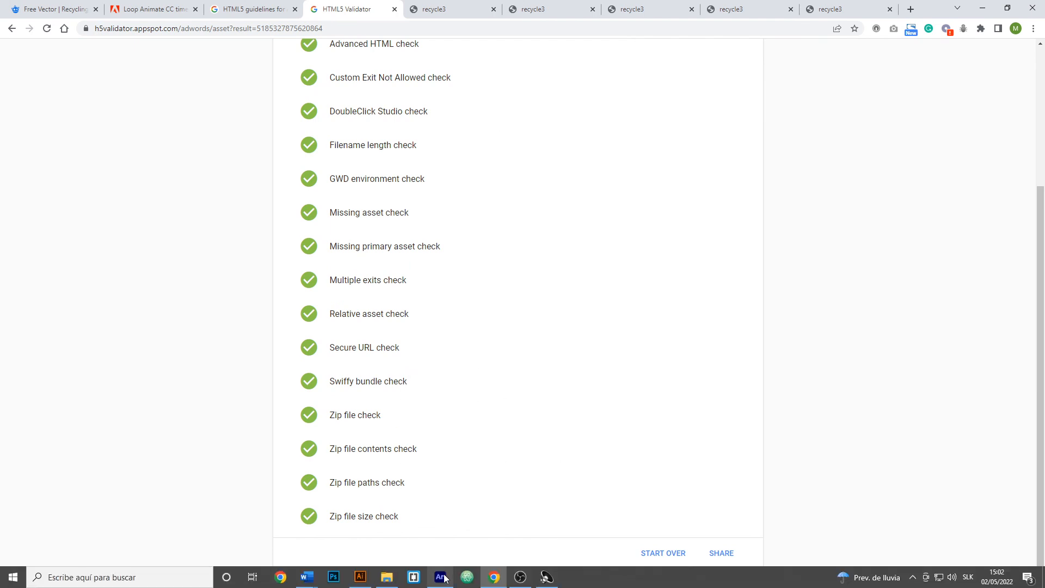
click(445, 525)
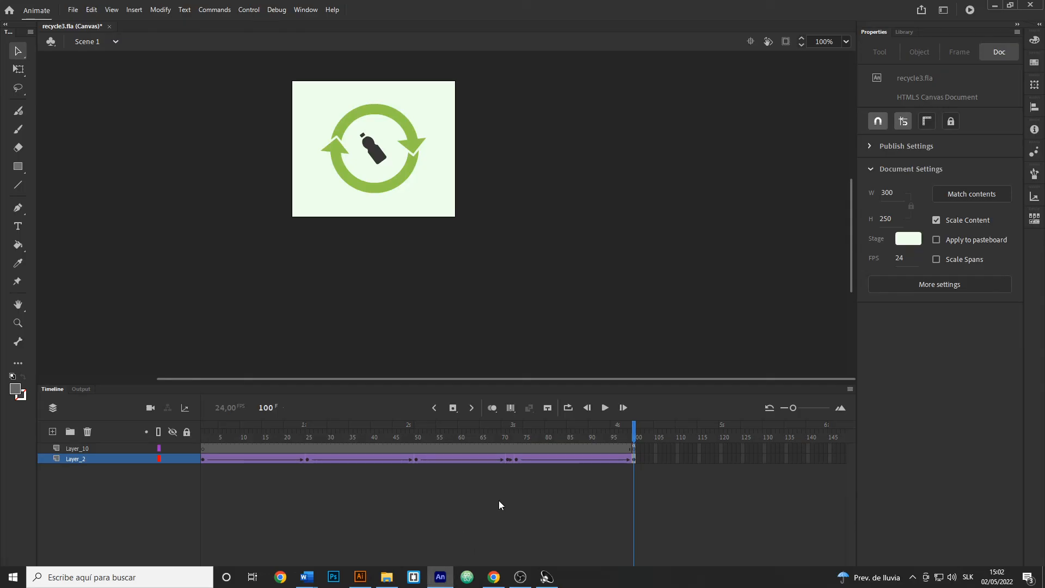